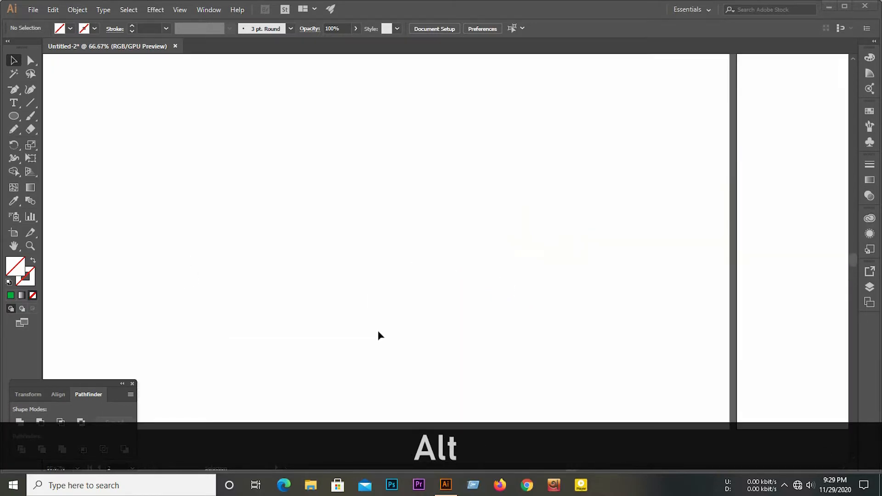
Step: Draw a vertical line about 396 px long on the artboard and give it a 39 pt black stroke
click(31, 103)
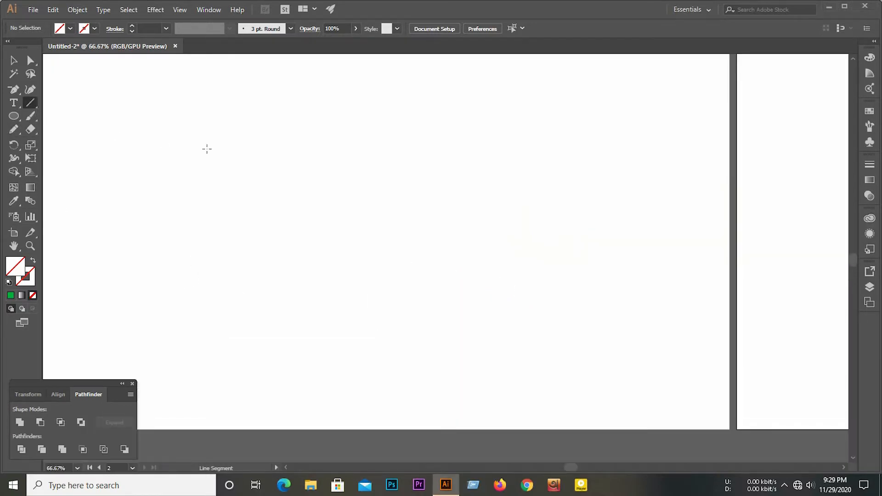
drag(213, 122, 230, 268)
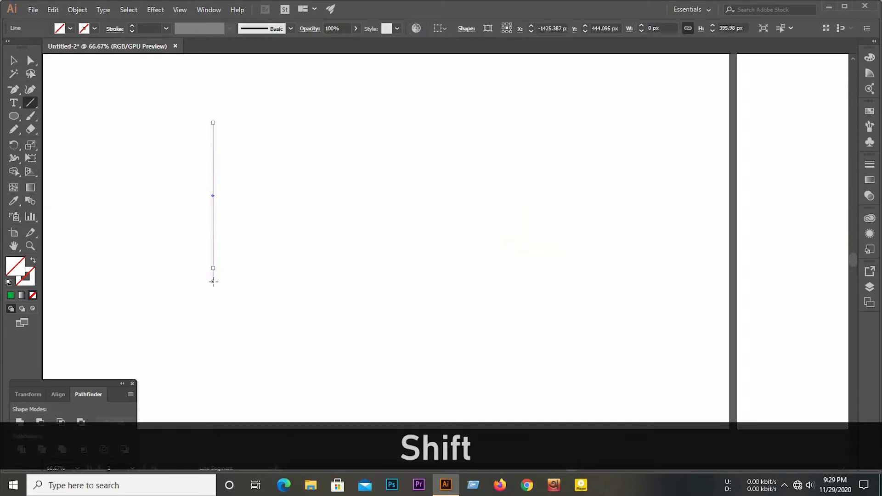
click(132, 27)
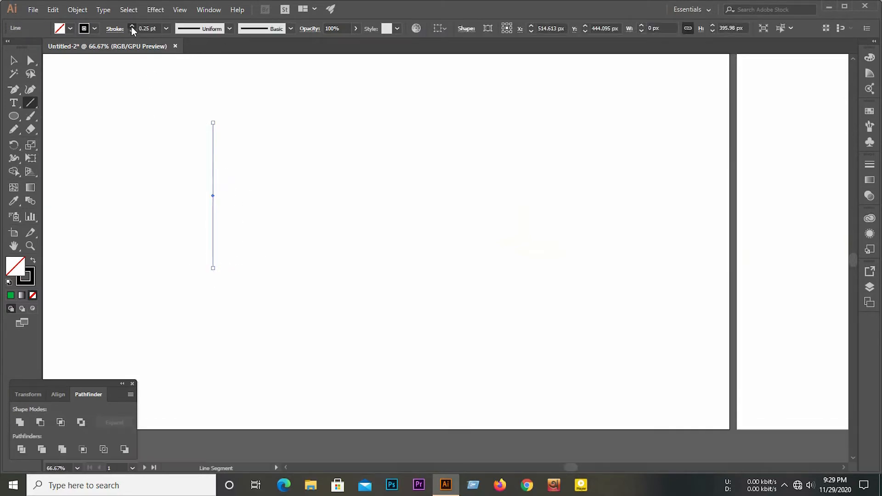
click(132, 27)
click(132, 26)
click(132, 27)
click(132, 27)
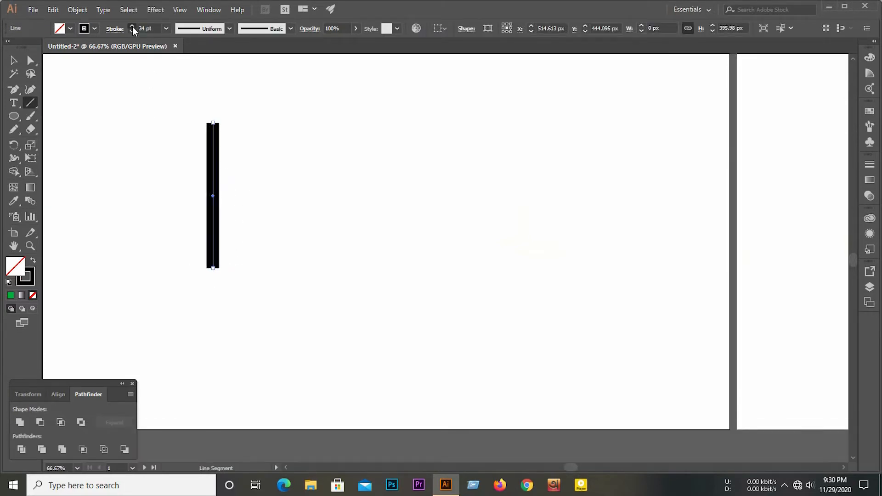
click(133, 26)
click(132, 26)
click(133, 27)
click(133, 27)
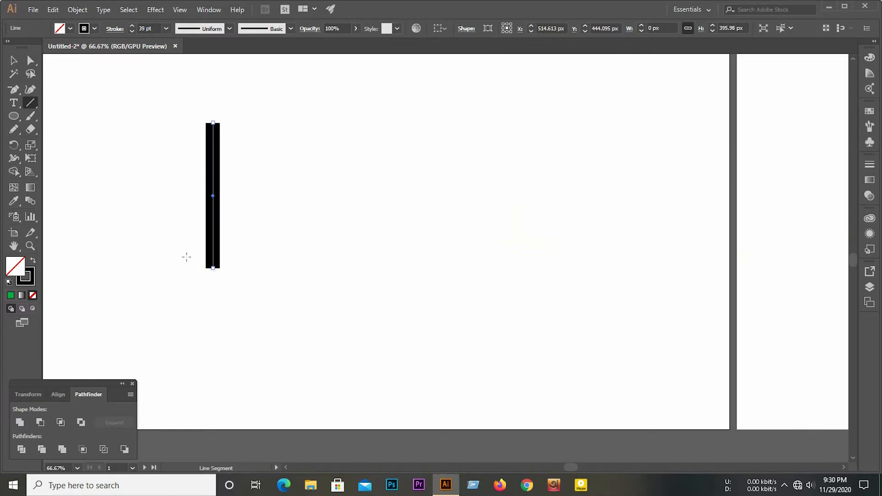
Step: Draw a horizontal line about 361 px long across the vertical line's foot and a circle about 216 px wide above its right end
drag(186, 256, 319, 256)
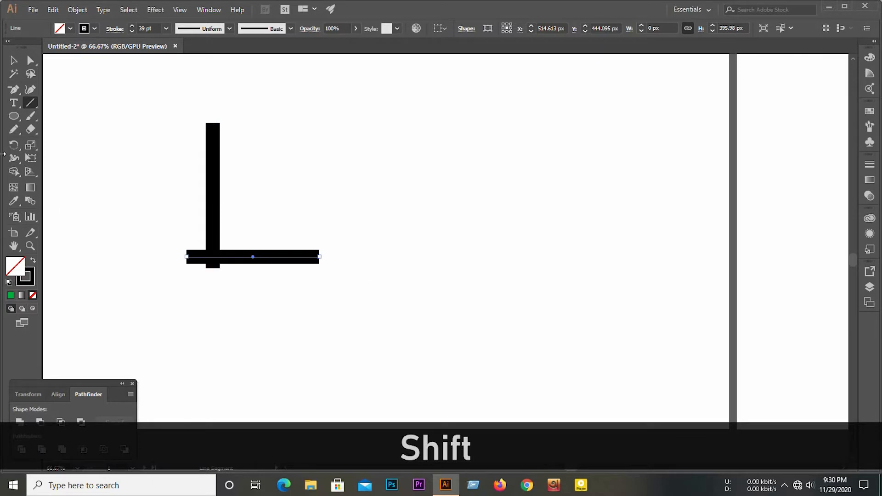
click(15, 60)
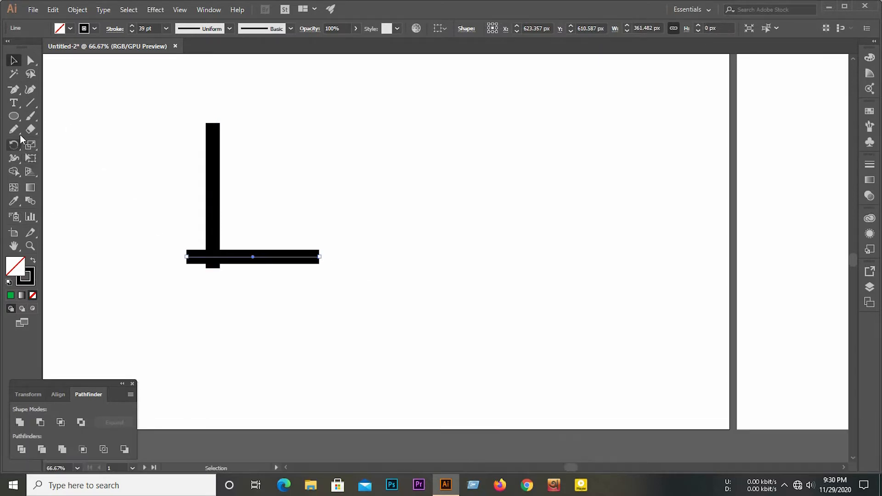
click(14, 116)
drag(315, 196, 334, 235)
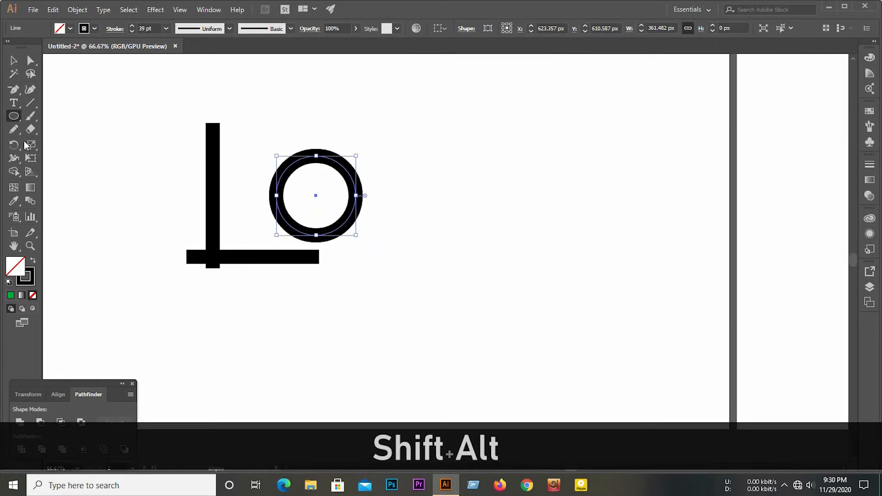
click(14, 60)
click(285, 244)
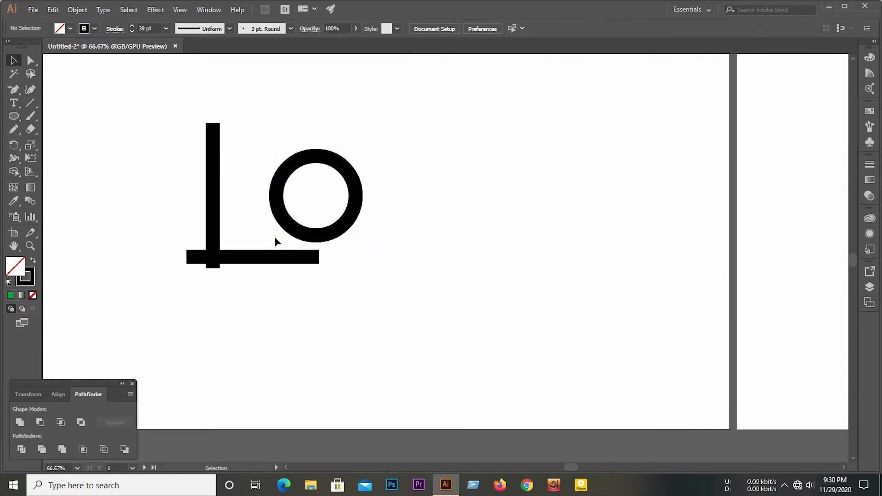
Step: Move the circle down so its bottom edge overlaps the horizontal bar, and nudge it slightly left
scroll(291, 222, up, 1)
scroll(256, 246, up, 1)
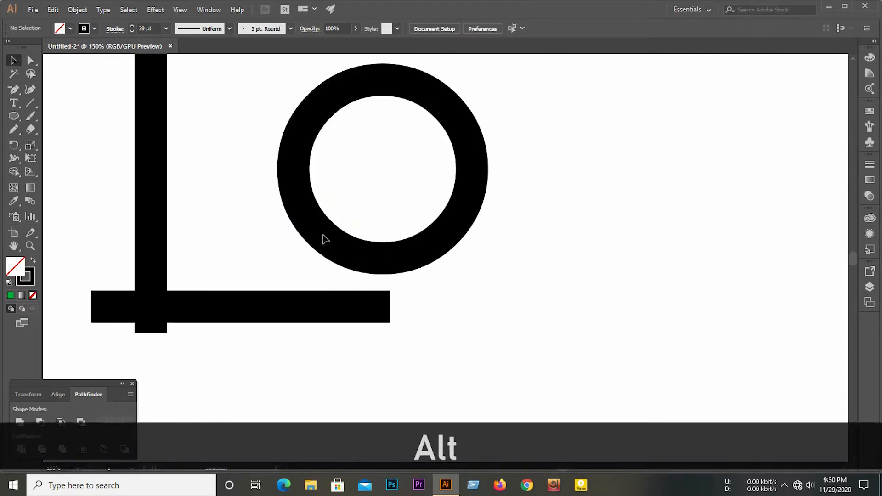
drag(326, 236, 314, 284)
click(249, 181)
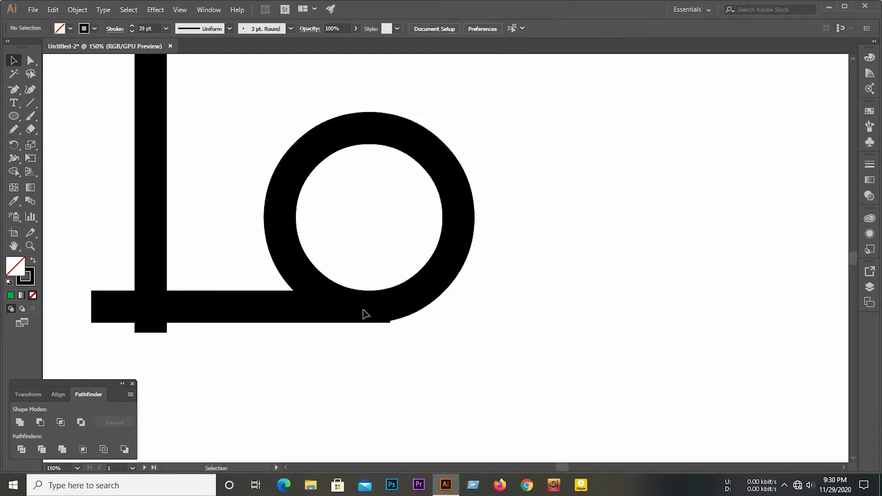
click(286, 217)
key(Left)
key(Left)
key(Left)
click(197, 220)
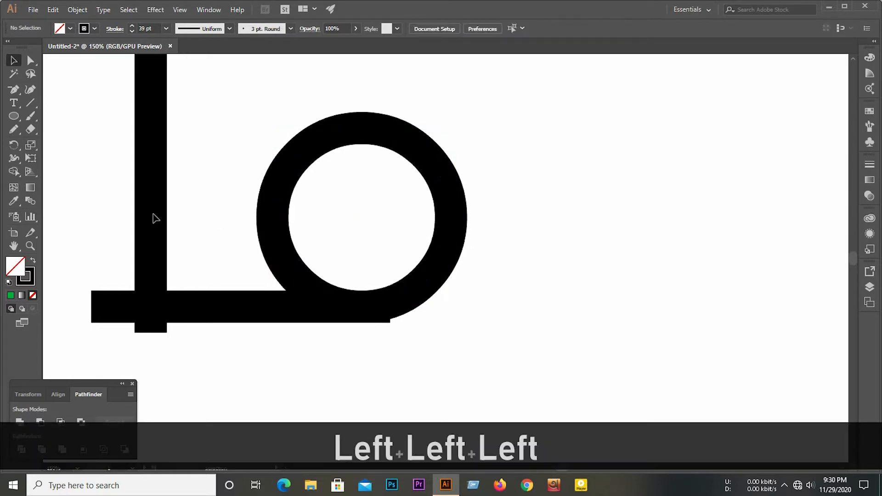
Step: Shift the vertical line left, closer to the left end of the horizontal bar
drag(175, 227, 174, 225)
key(Left)
key(Left)
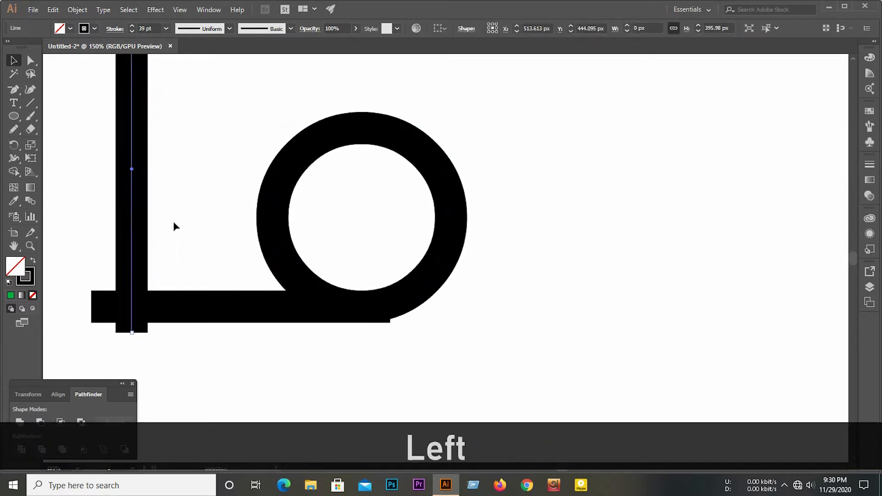
click(189, 215)
Step: Duplicate the circle into a row of three overlapping rings, and place a spare copy above and to the right of the row
click(359, 216)
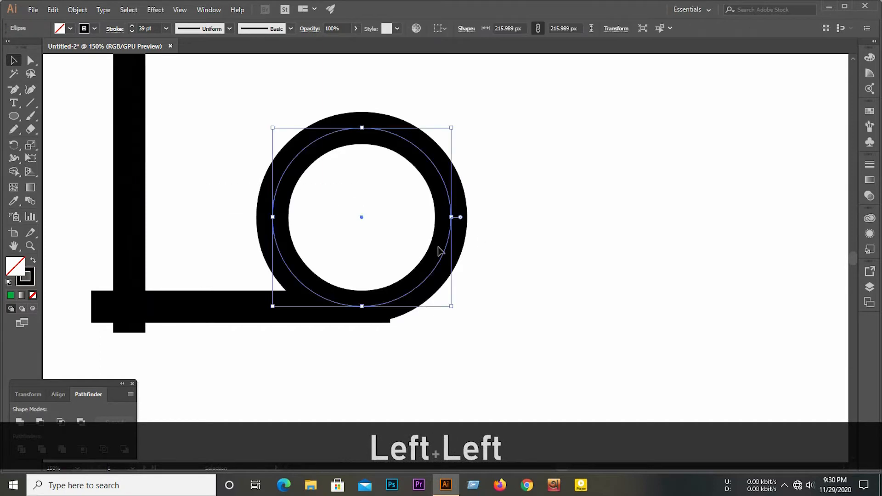
drag(450, 252, 627, 254)
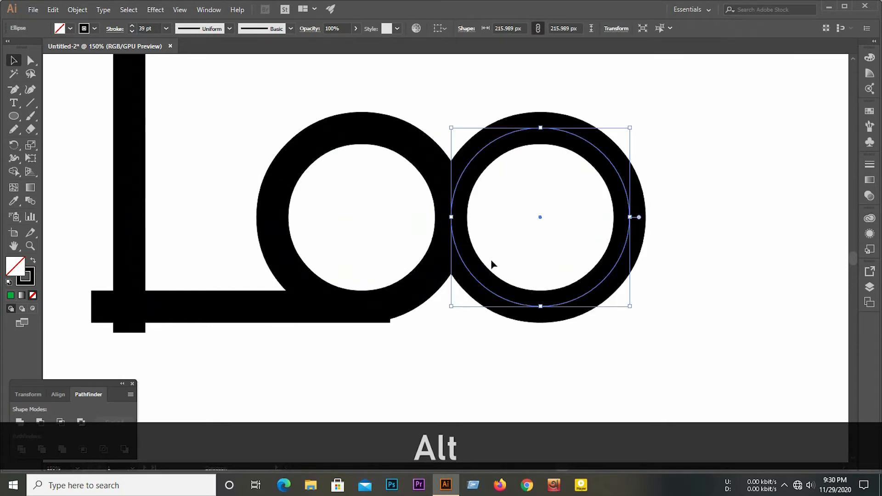
scroll(224, 246, down, 2)
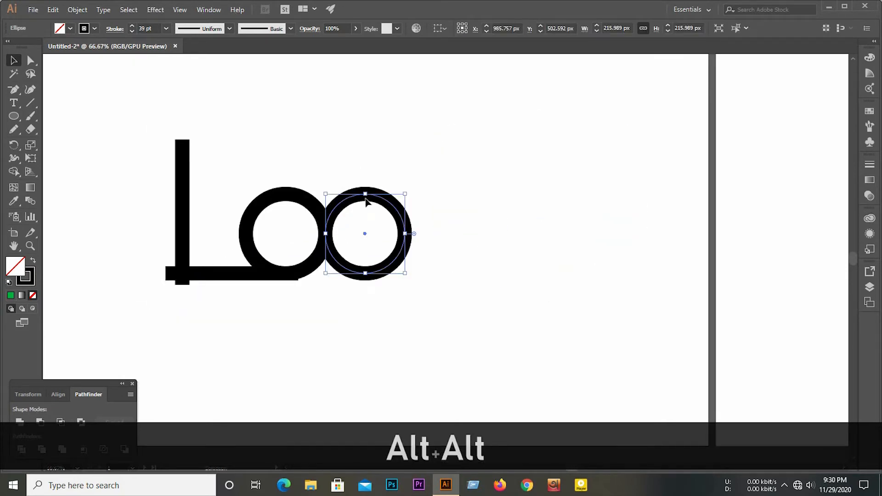
drag(388, 193, 583, 85)
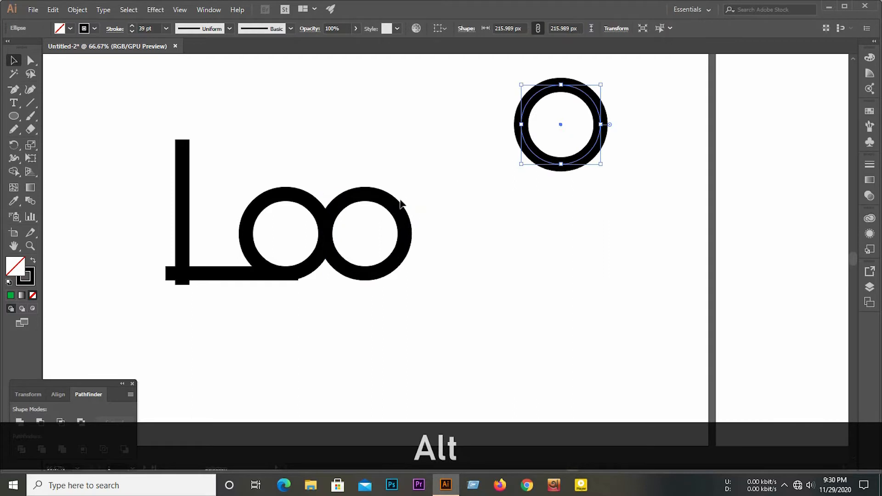
drag(401, 206, 480, 213)
Step: Group the three circles in the row, leaving out the spare circle
drag(290, 173, 425, 224)
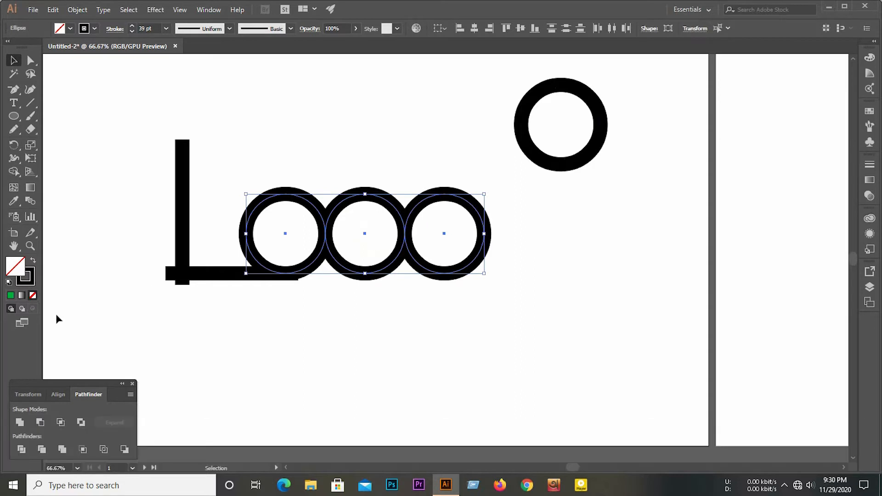
click(59, 394)
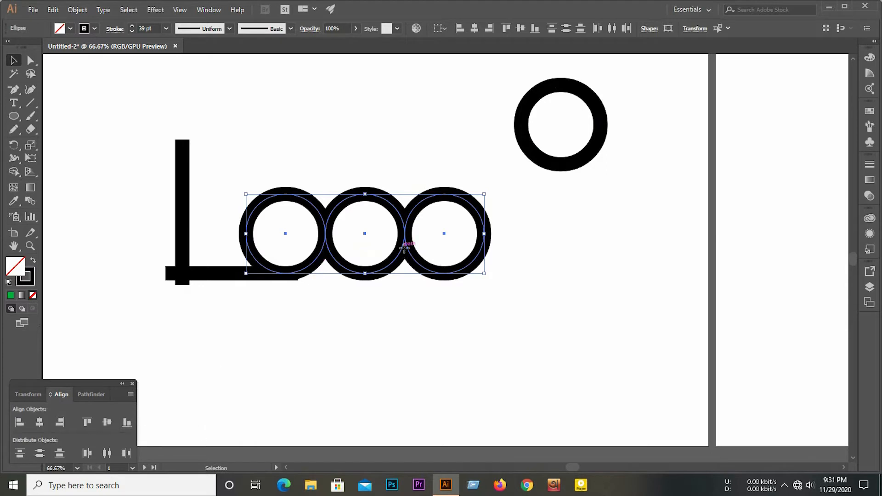
right_click(404, 248)
click(429, 315)
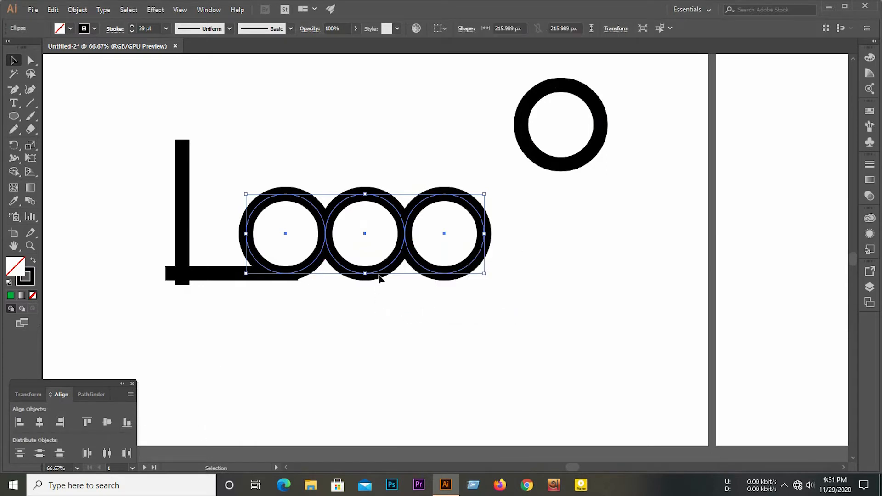
click(209, 256)
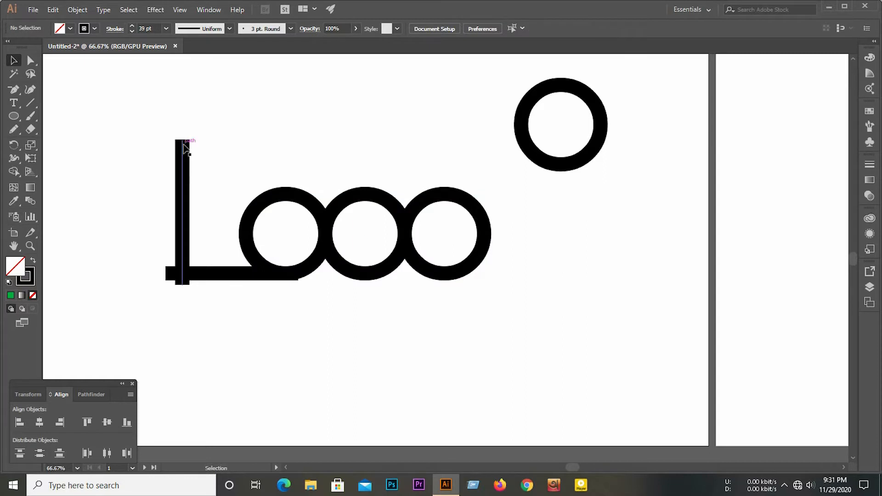
Step: Shorten the vertical line from its upper end to about 369 px, keeping it straight
scroll(182, 154, up, 3)
drag(199, 110, 199, 142)
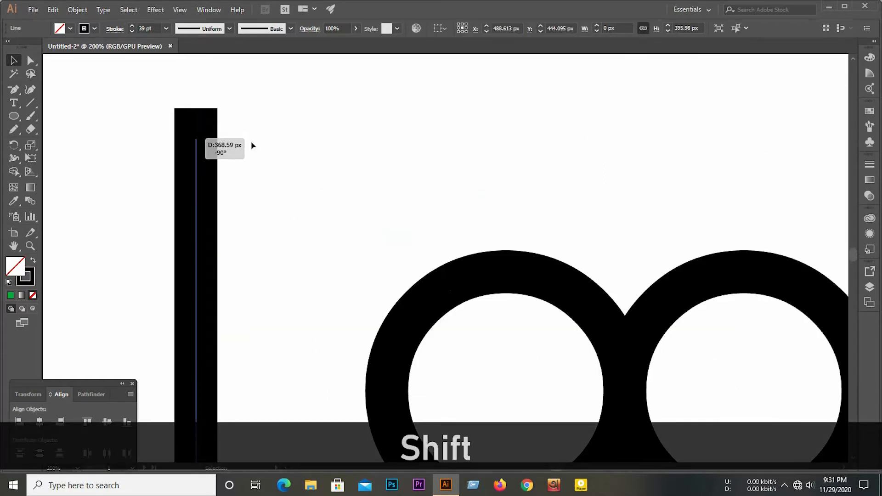
drag(252, 145, 238, 147)
scroll(238, 147, down, 3)
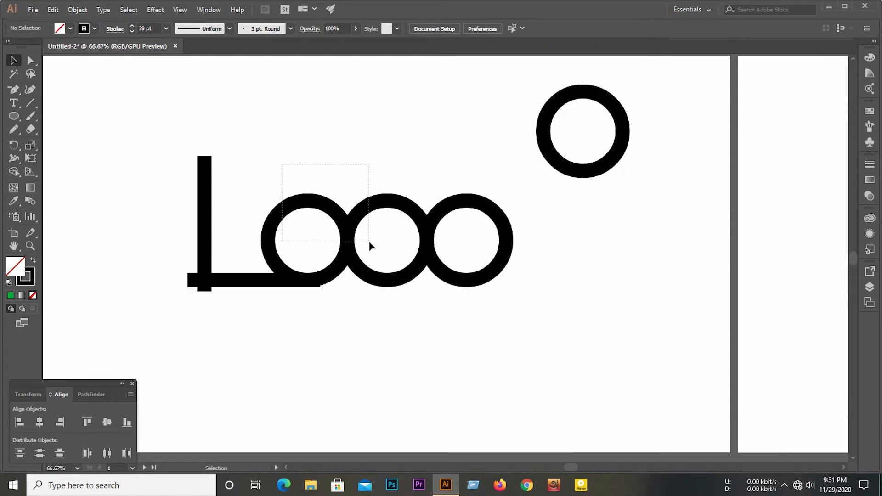
Step: Nudge the grouped row of three circles slightly left toward the vertical line
drag(369, 243, 371, 239)
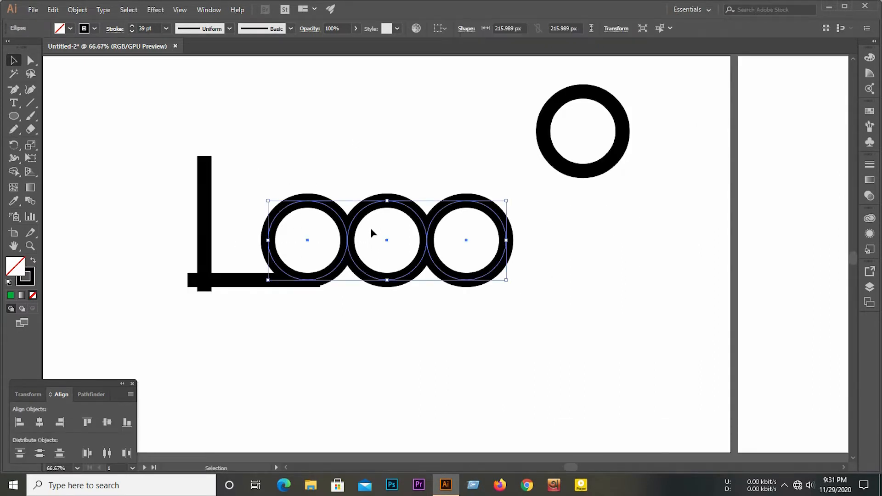
key(Left)
key(Left)
key(Left)
key(Left)
key(Left)
key(Left)
key(Left)
key(Left)
key(Left)
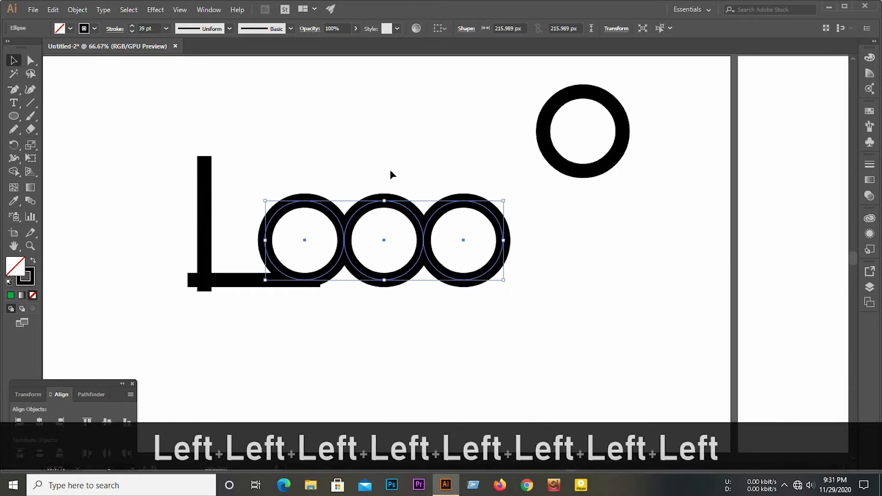
click(399, 157)
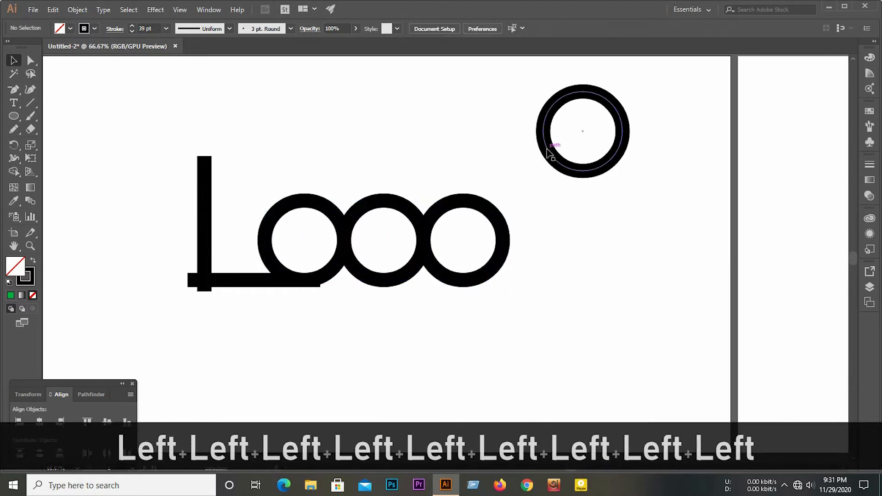
Step: Copy the spare circle beneath the middle circle of the row and nudge it up to overlap that circle's lower part
drag(553, 153, 342, 336)
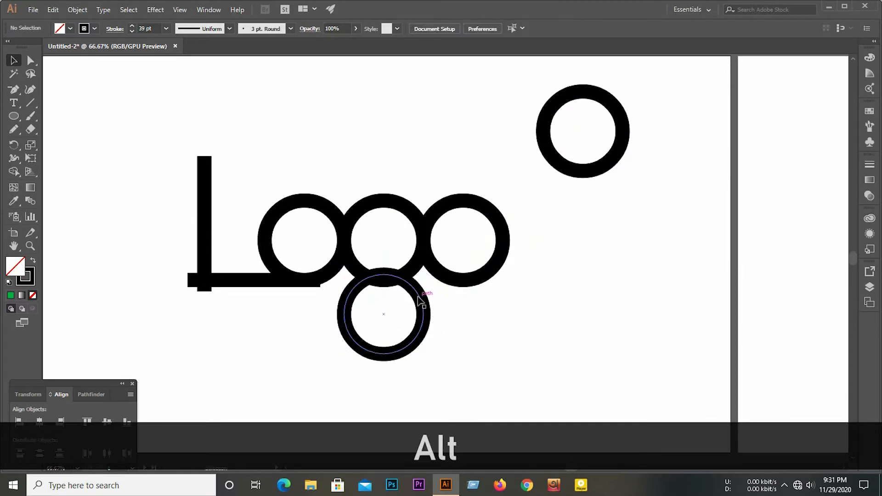
key(Up)
key(Up)
key(Up)
key(Up)
key(Up)
key(Up)
key(Up)
key(Up)
key(Up)
key(Up)
key(Up)
key(Up)
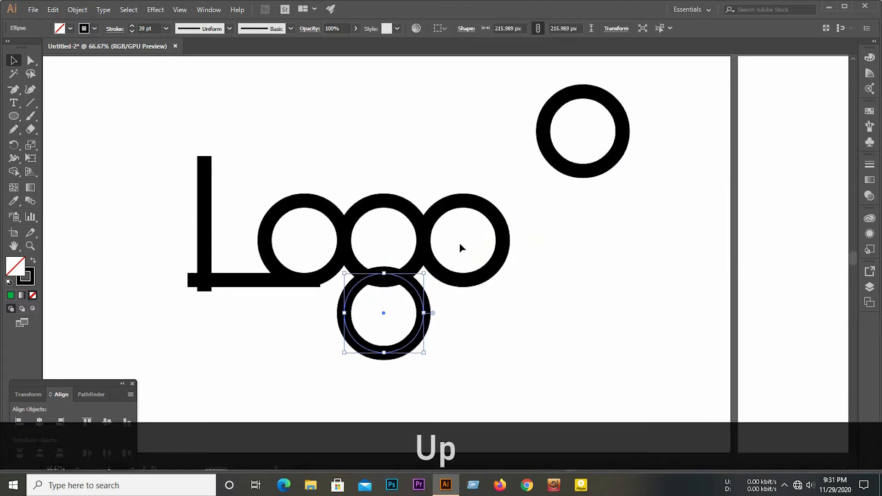
key(Up)
key(Up)
key(Up)
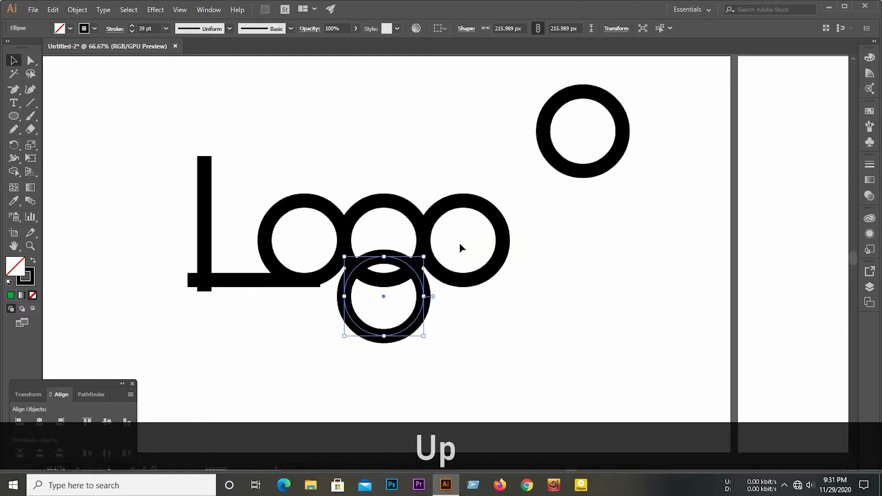
key(Up)
key(Up)
key(Up)
key(Up)
key(Up)
key(Up)
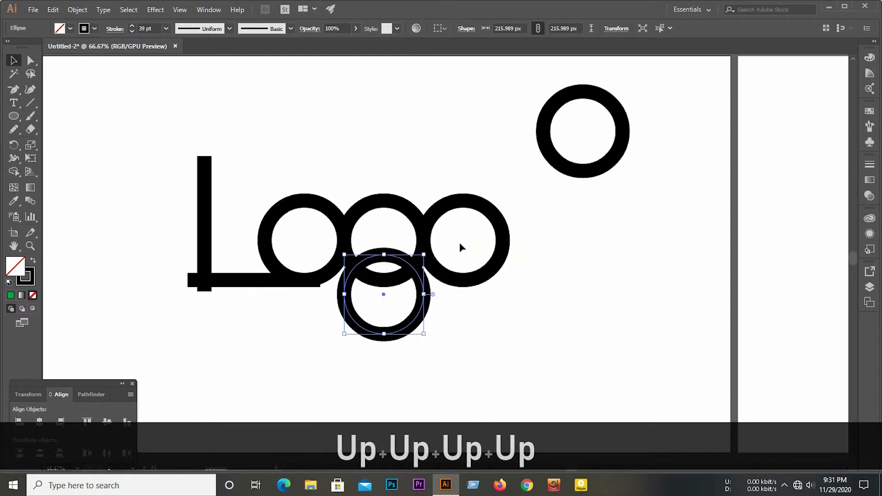
click(384, 165)
click(288, 205)
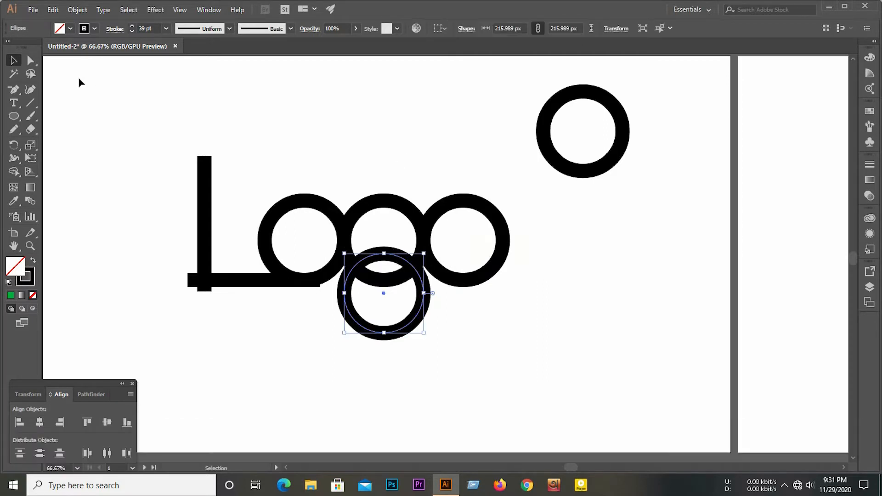
Step: Delete the top anchor point of the lower circle to leave only its bottom half as an open arc
click(31, 60)
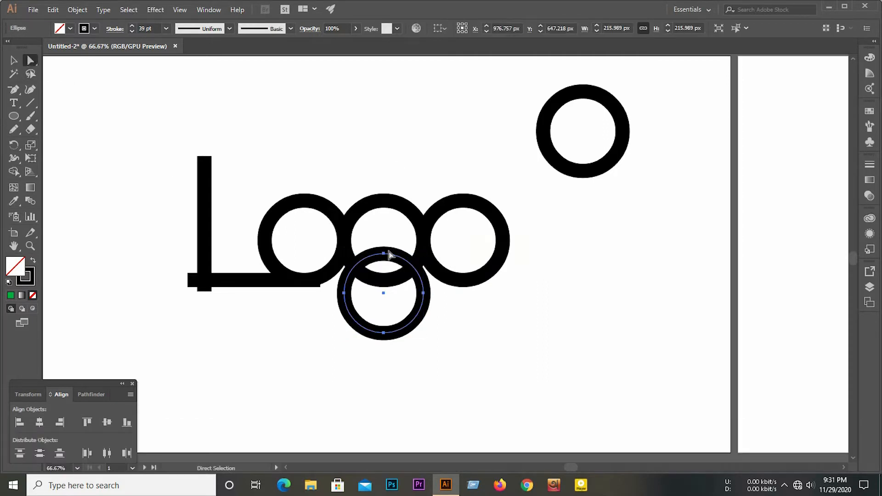
scroll(383, 253, up, 3)
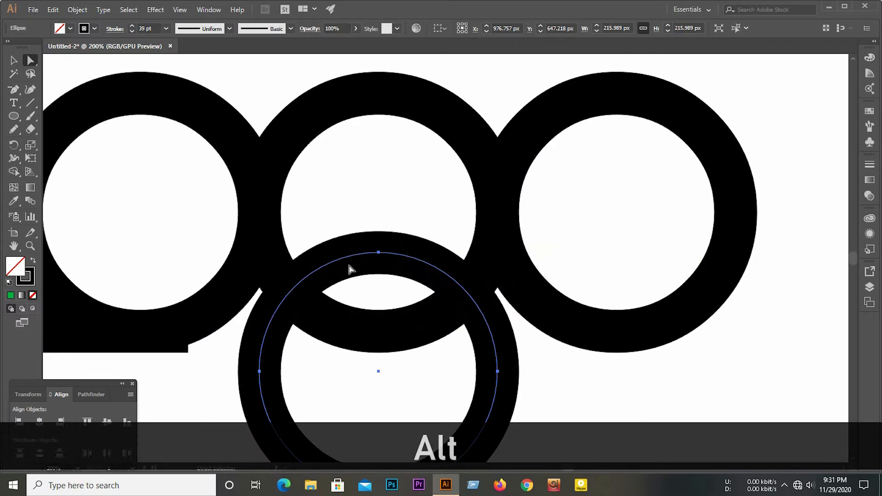
click(380, 252)
key(BackSpace)
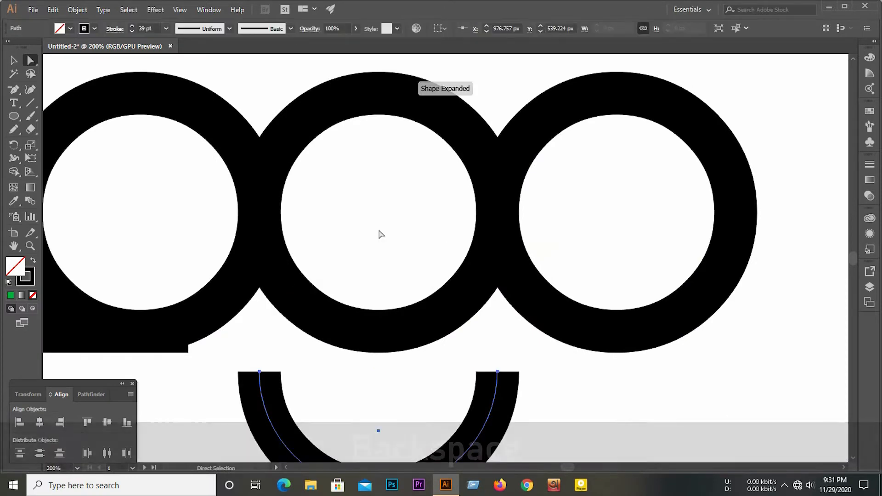
scroll(452, 266, down, 3)
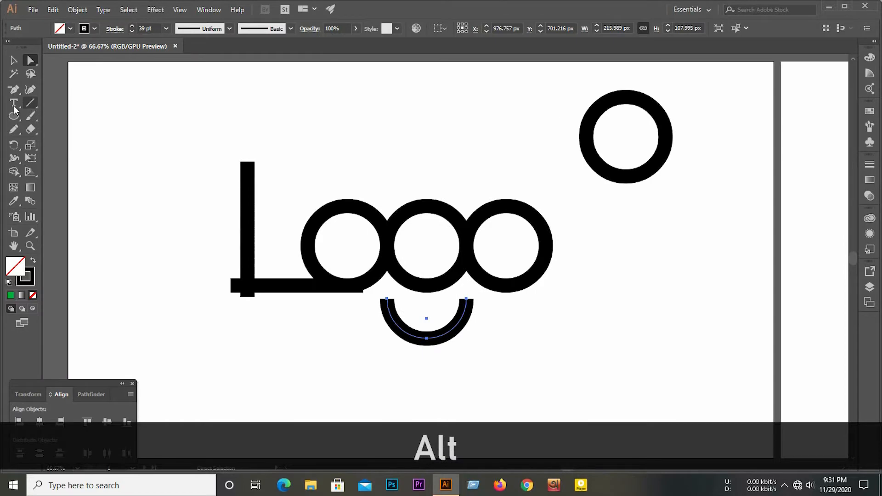
Step: Draw a straight vertical line about 145 px long from the junction of the middle and right circles down to the arc's right end
click(32, 107)
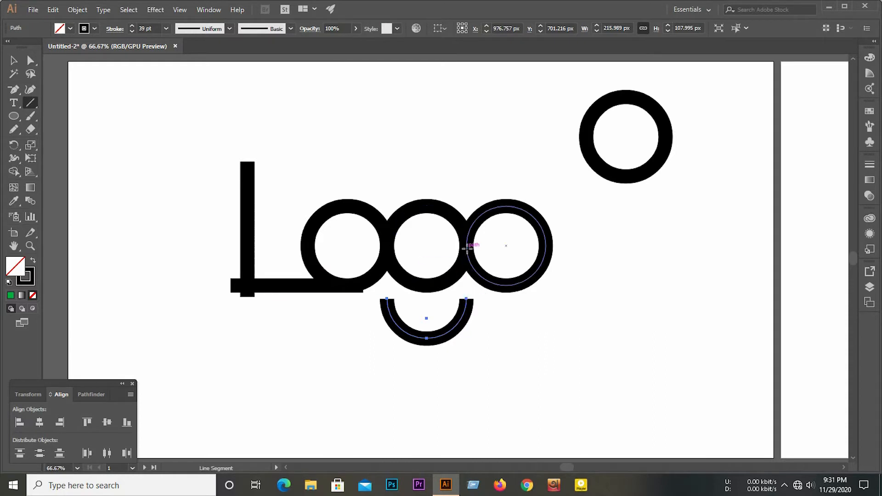
drag(466, 246, 466, 298)
click(14, 60)
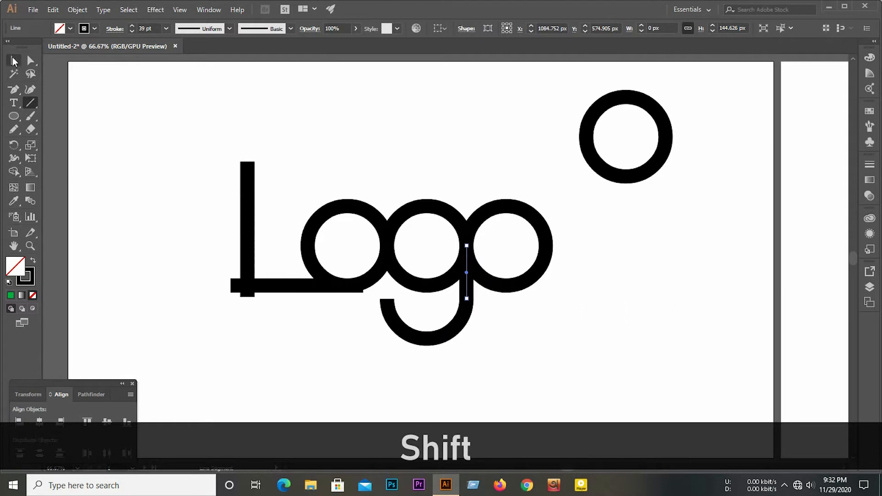
click(467, 188)
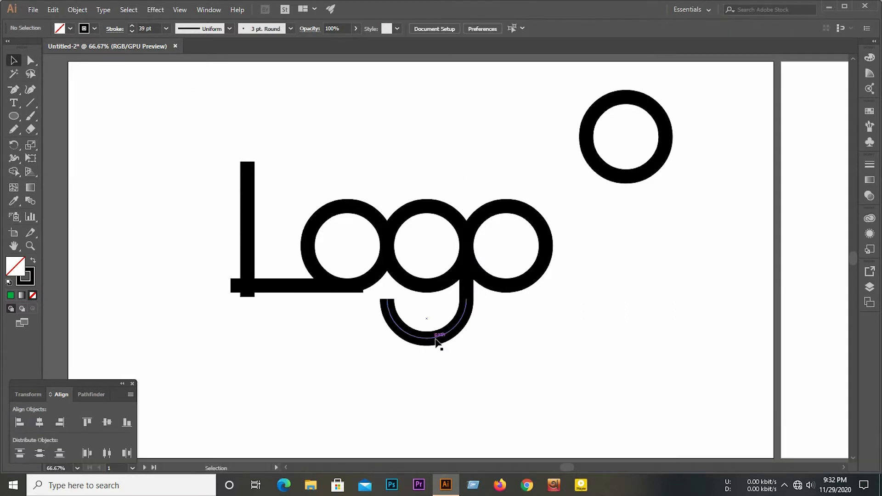
Step: Nudge the bottom half-circle arc of the g up by 7 px
scroll(437, 339, up, 1)
drag(451, 297, 469, 328)
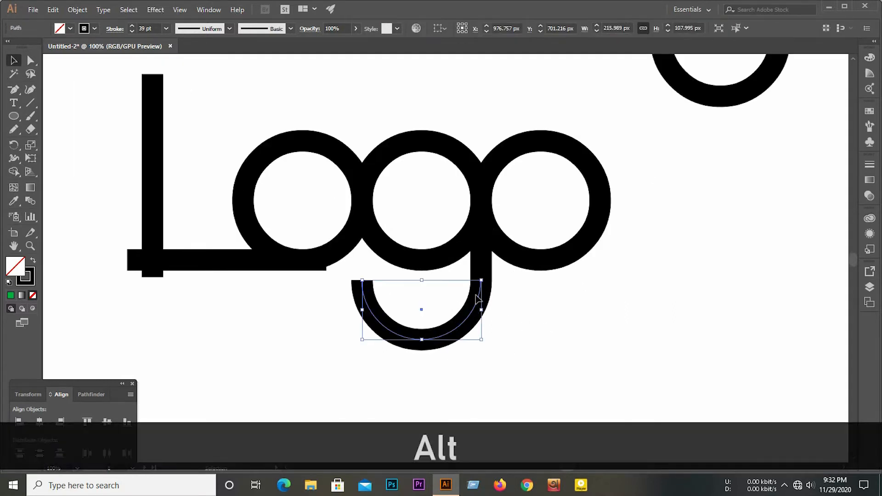
key(Up)
key(Up)
key(Up)
key(Up)
key(Up)
key(Up)
key(Up)
key(Up)
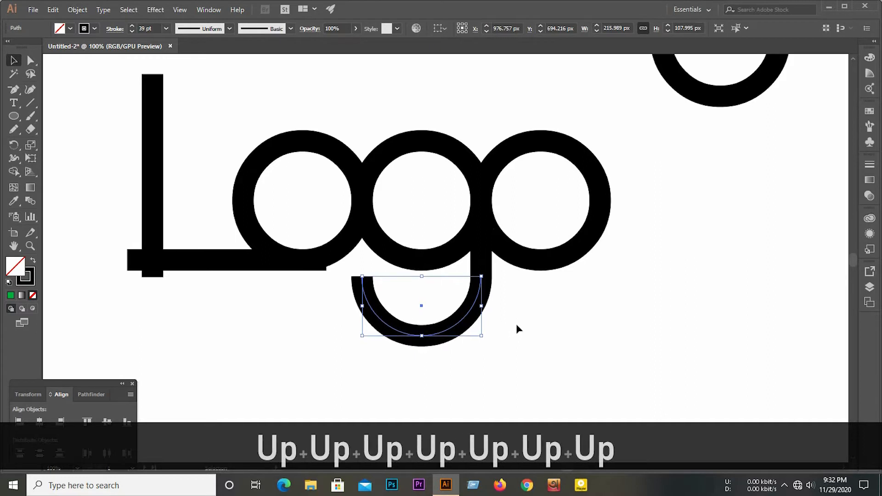
click(543, 317)
scroll(448, 287, up, 1)
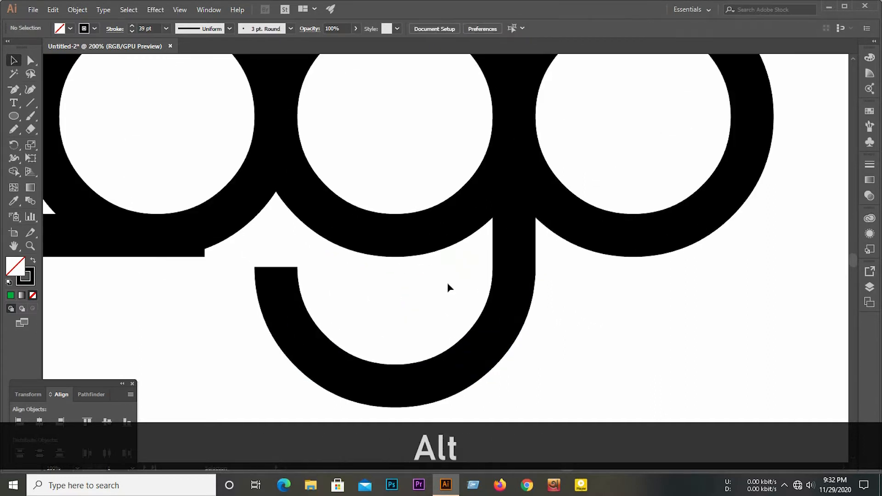
scroll(413, 310, down, 1)
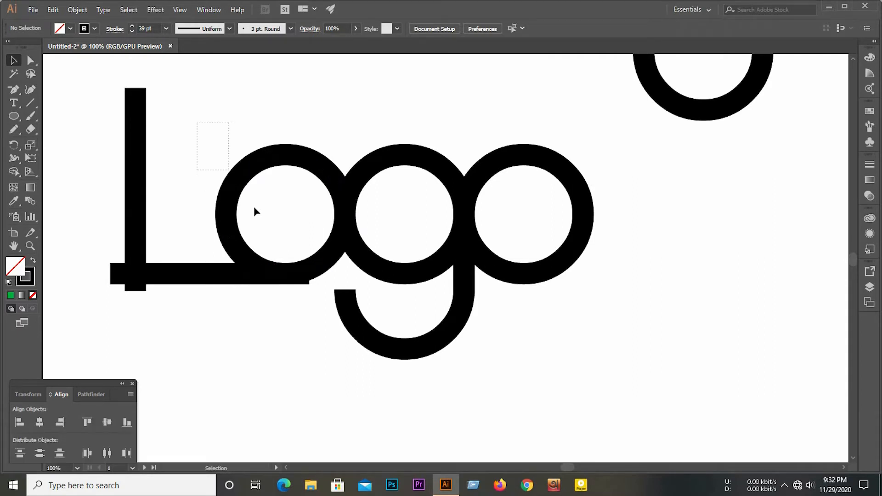
Step: Expand the fill and stroke of all the wordmark's lines, circles and the arc, leaving out the spare circle
drag(255, 211, 554, 317)
scroll(535, 301, down, 1)
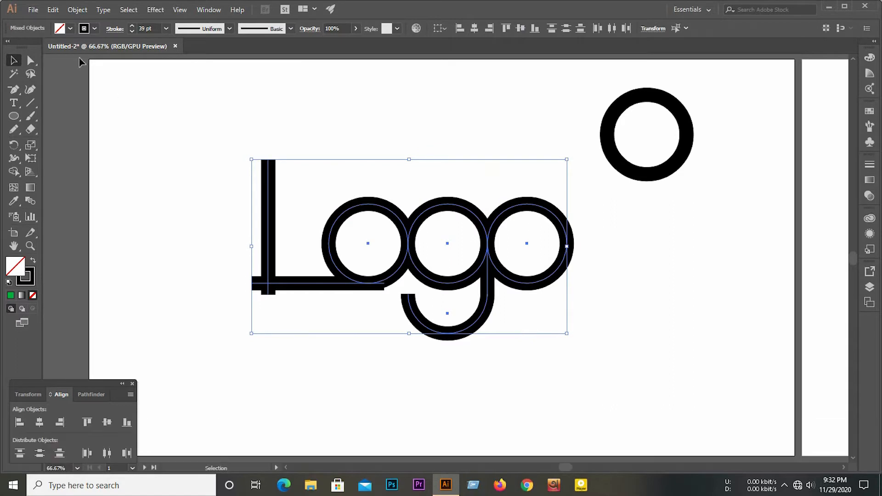
click(77, 9)
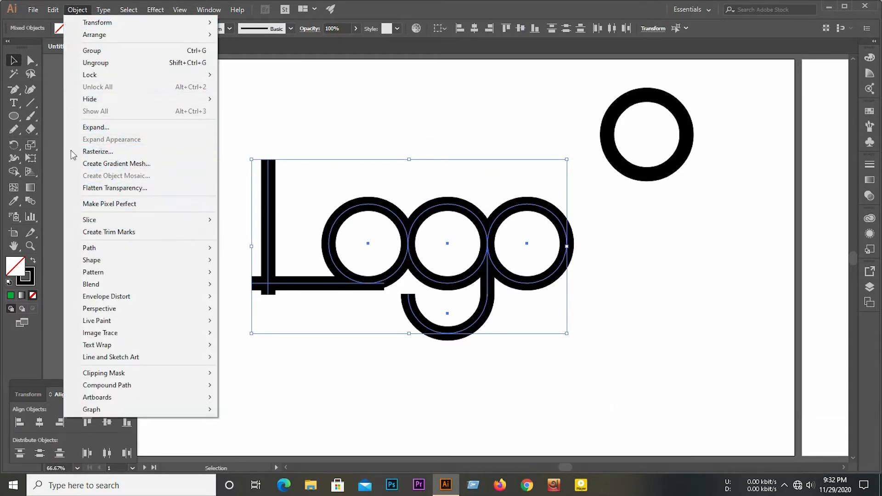
click(93, 130)
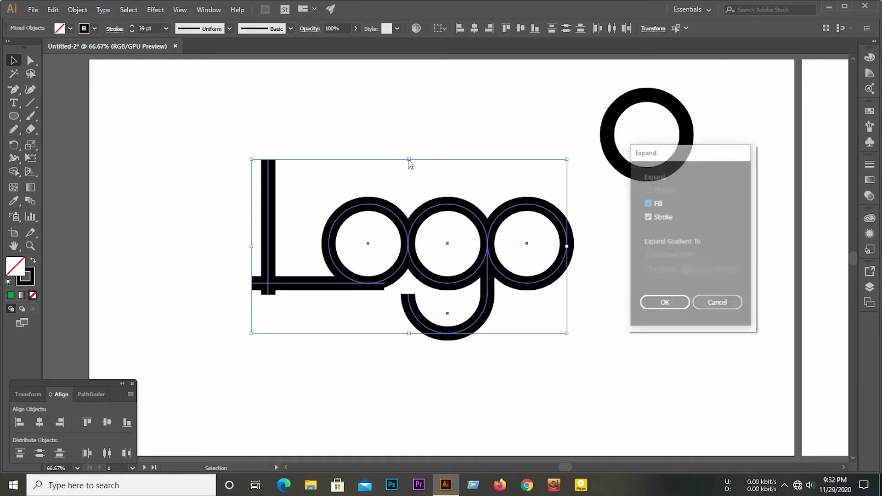
drag(700, 155, 152, 120)
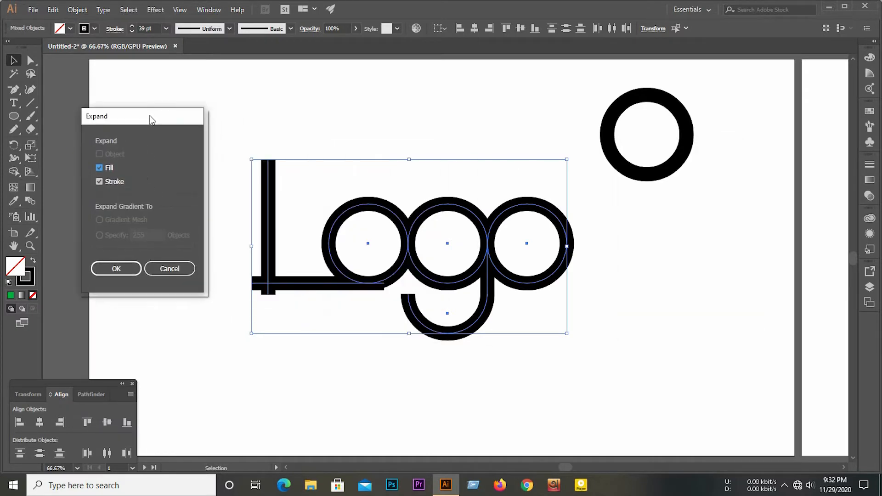
click(117, 268)
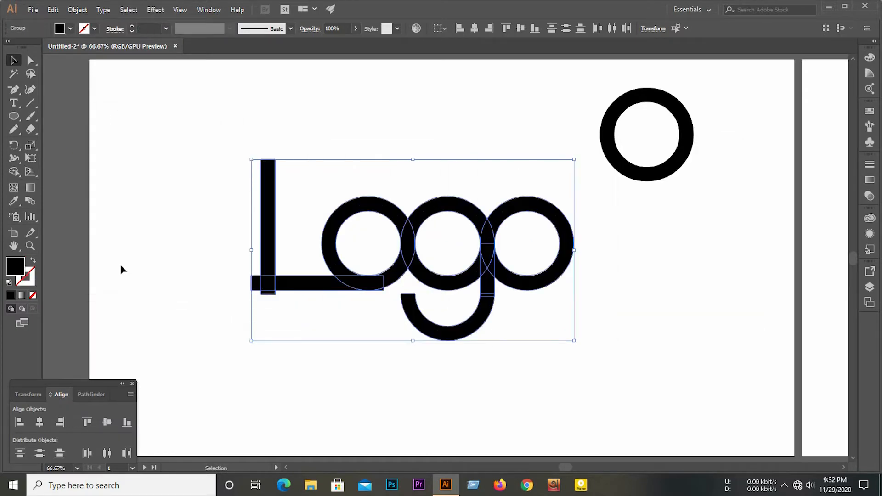
Step: Divide the expanded wordmark shapes with Pathfinder and ungroup the resulting pieces
click(99, 393)
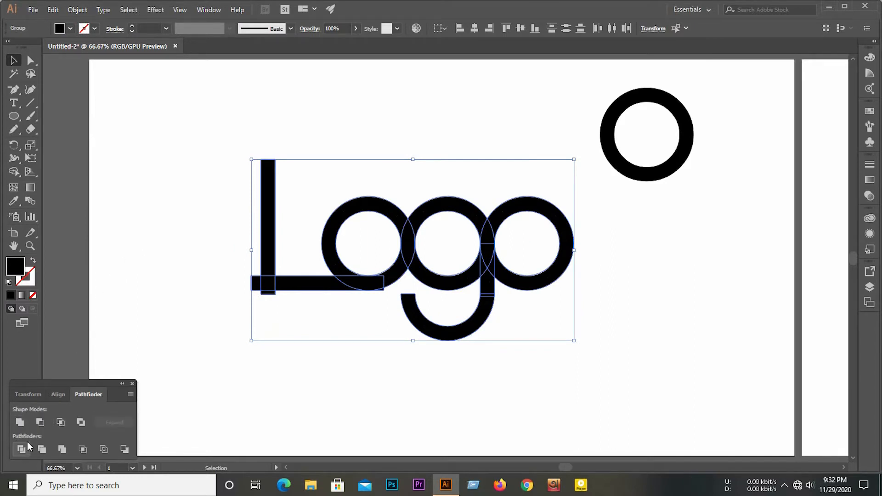
click(27, 444)
right_click(468, 267)
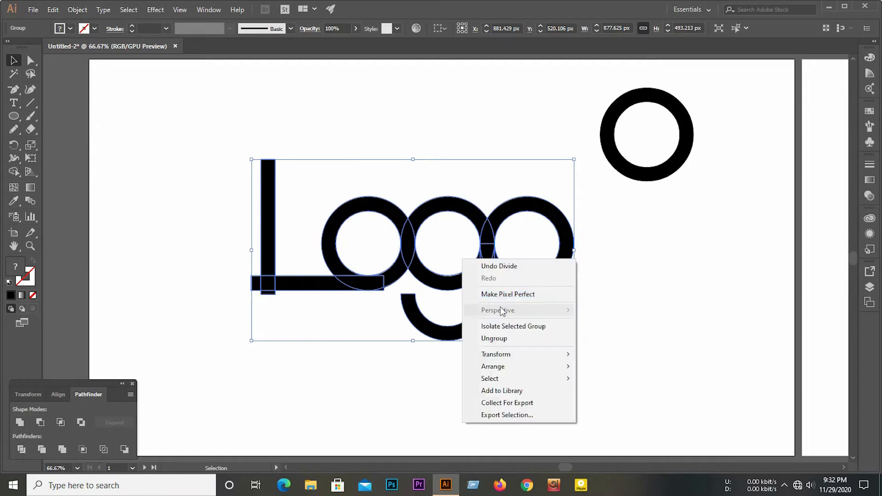
click(495, 339)
click(561, 334)
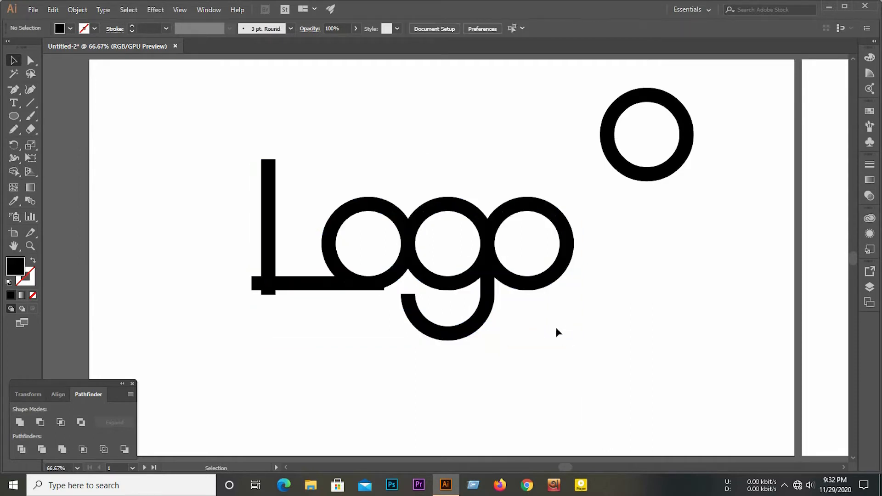
Step: Delete the stubs protruding at the L's lower corner and the bar's corner sticking out below the first o
click(260, 284)
key(BackSpace)
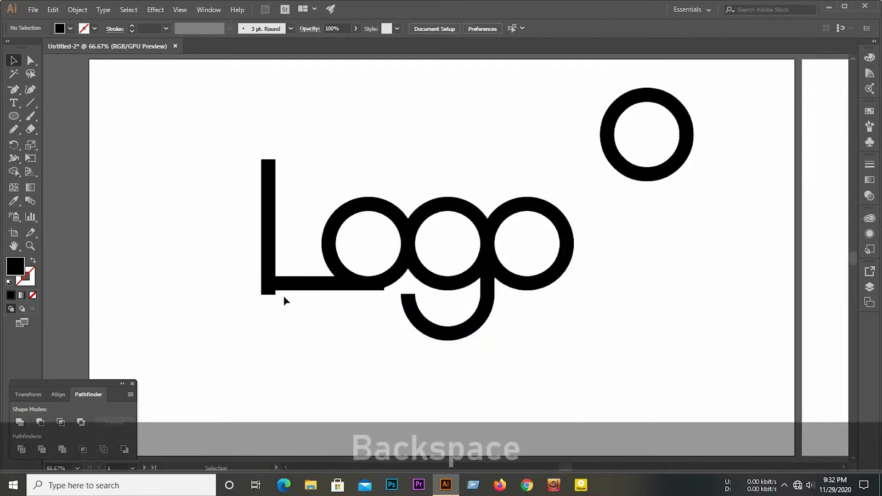
scroll(391, 301, up, 4)
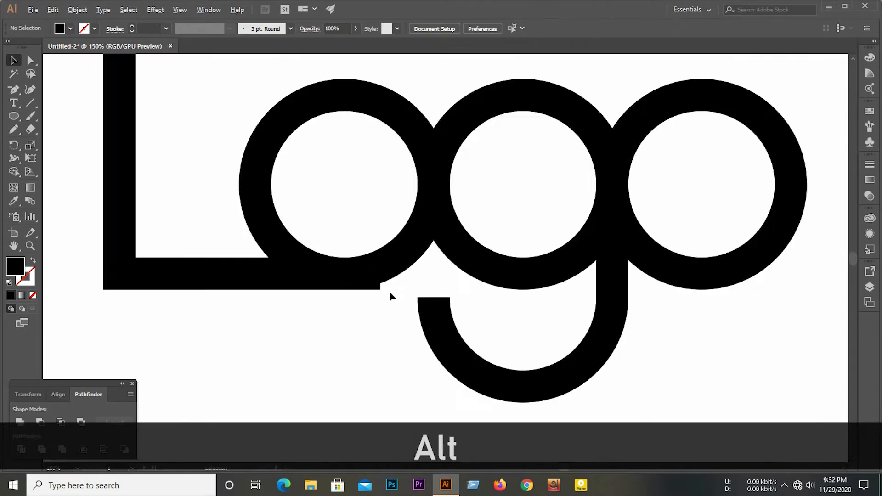
click(369, 282)
key(BackSpace)
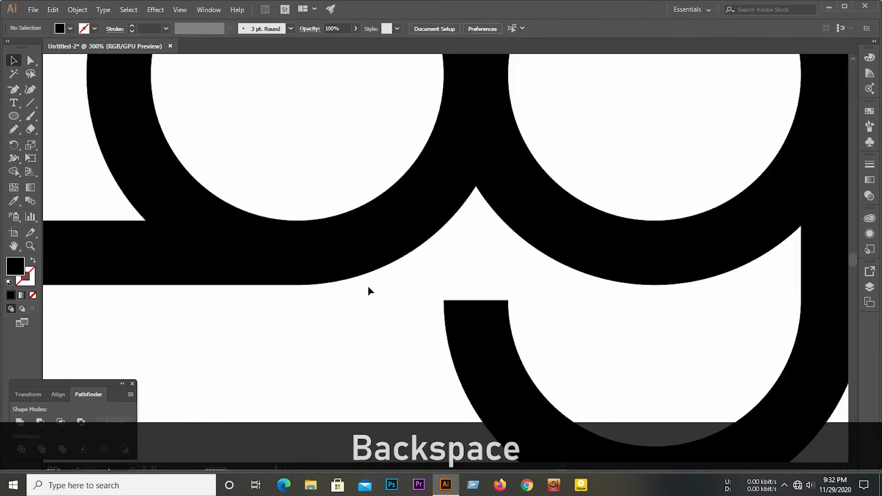
scroll(368, 291, down, 4)
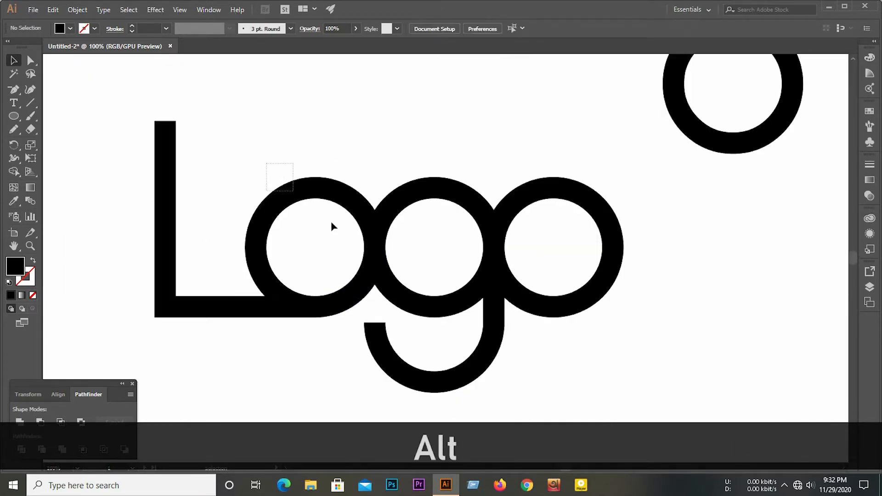
Step: Merge the divided pieces inside the overlap of the second and third circles with Shape Builder, undoing the extra edit near the L's bar
drag(332, 225, 585, 363)
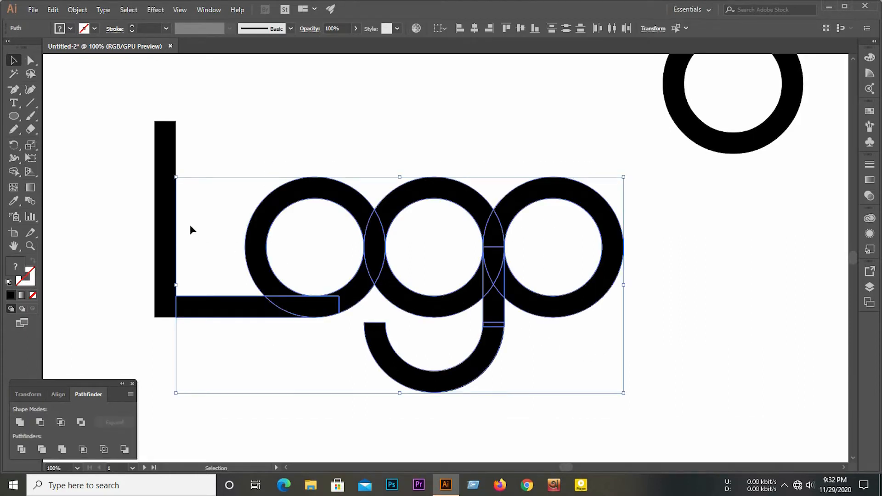
click(14, 171)
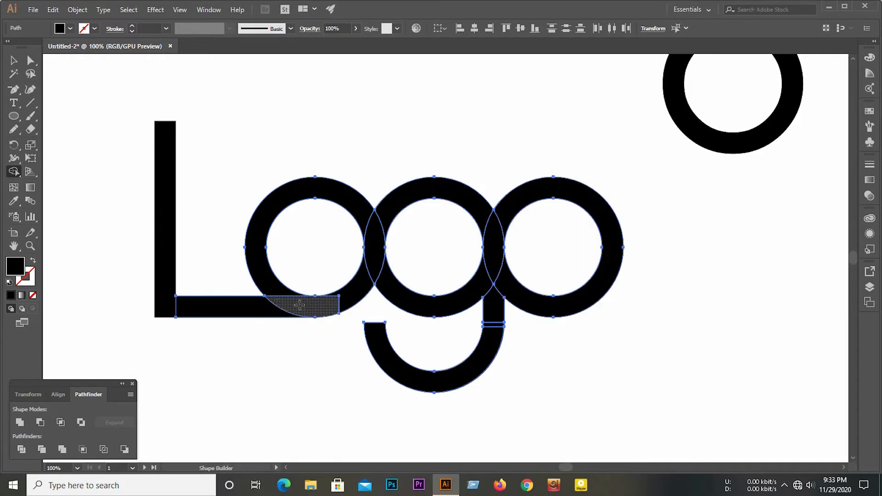
click(344, 301)
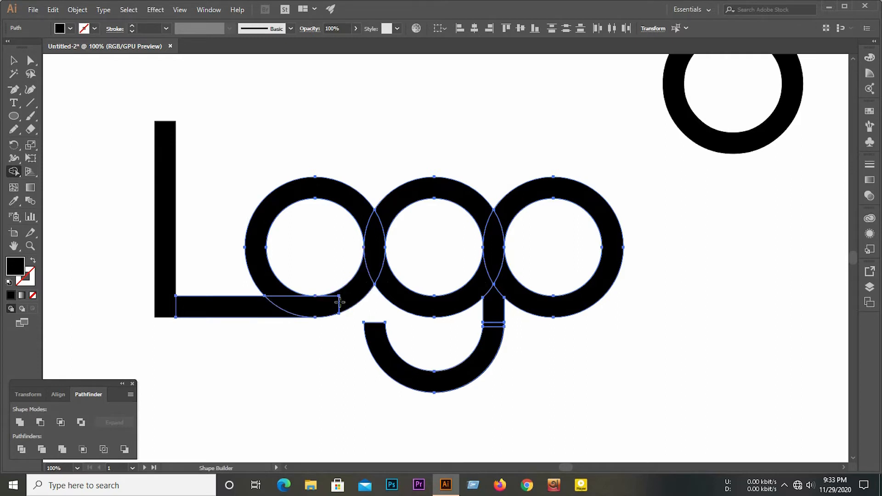
click(341, 300)
key(ctrl+z)
click(14, 60)
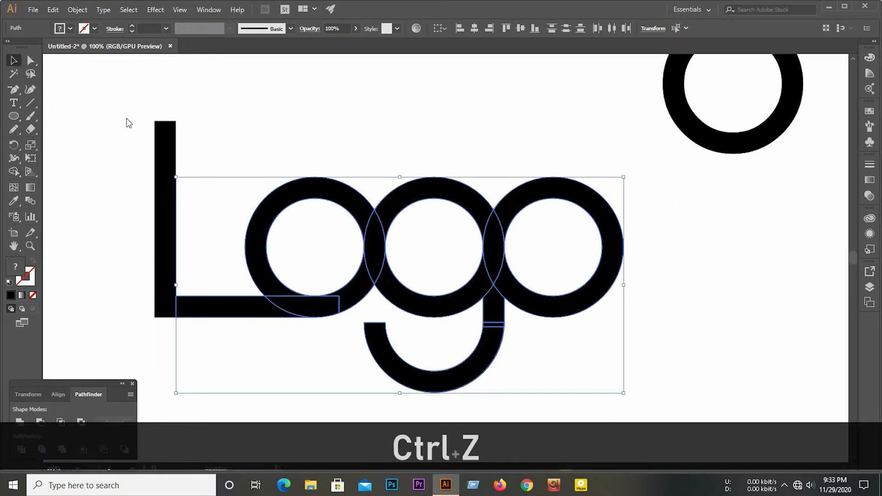
click(492, 111)
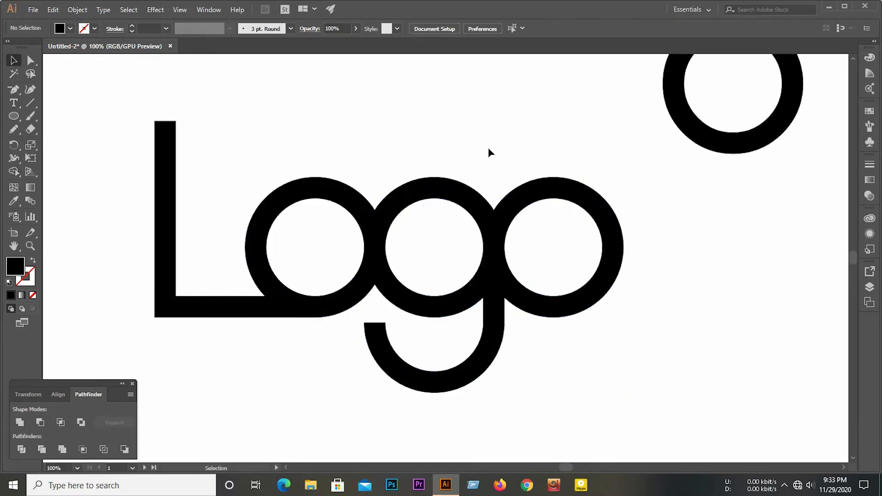
Step: Offset the two lens-shaped overlaps between the circles by 13 px with miter joins
click(387, 240)
shift+click(491, 255)
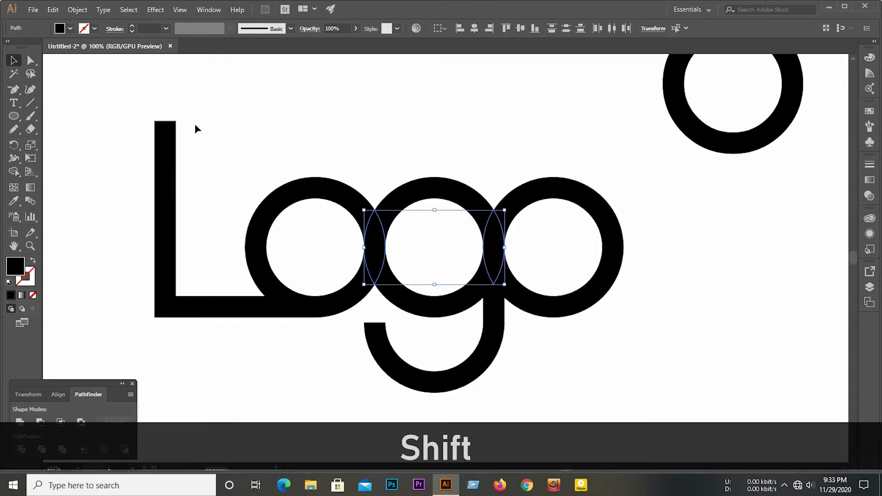
click(77, 9)
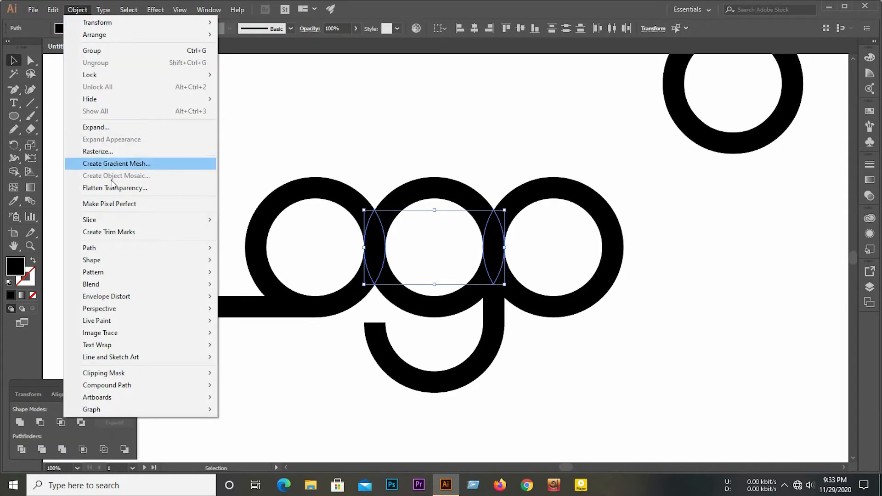
mouse_move(107, 248)
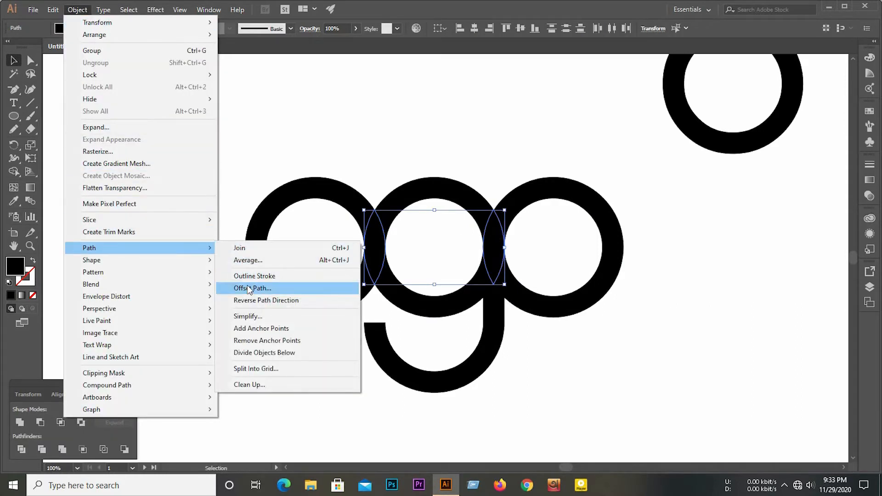
click(250, 289)
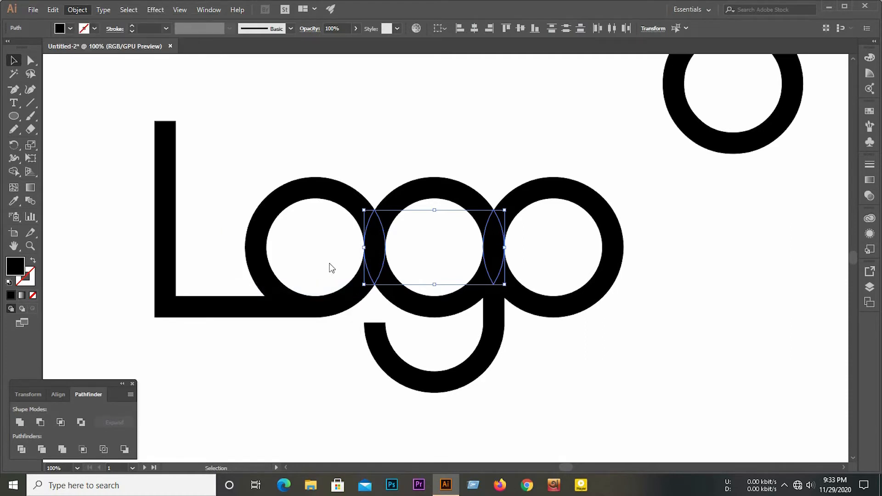
click(123, 173)
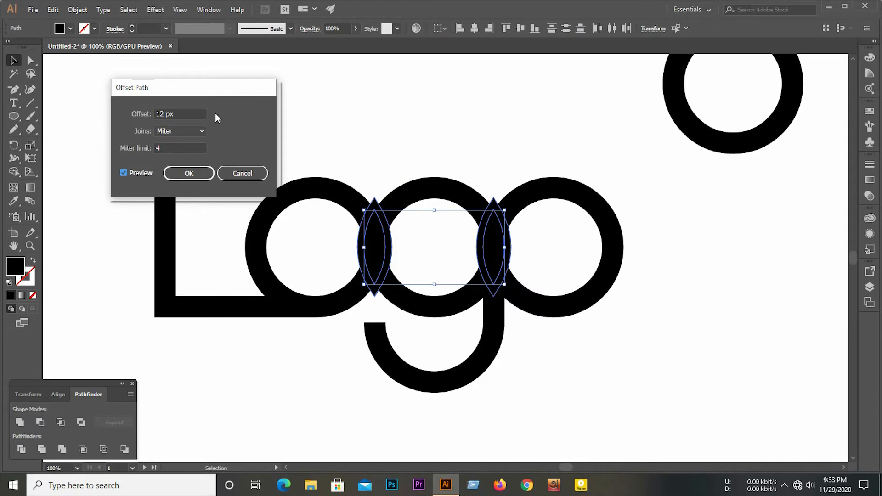
key(Up)
click(186, 173)
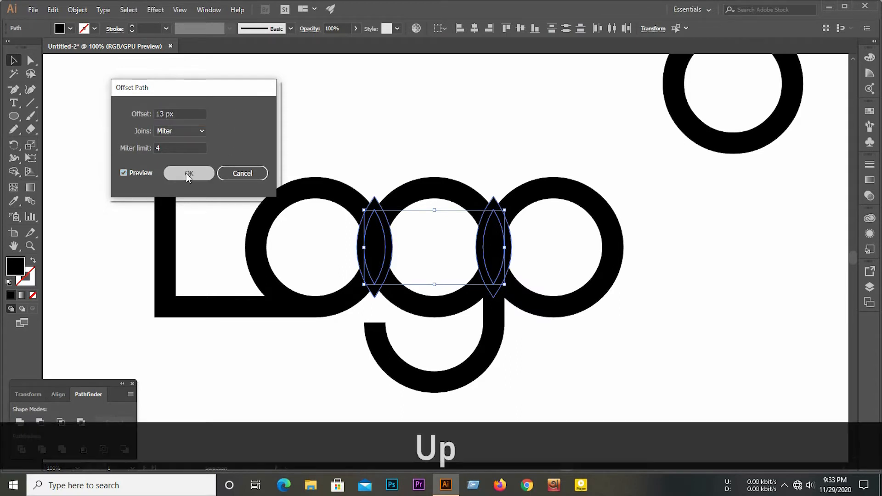
Step: Divide the circles, bar, arc and offset lens shapes with Pathfinder and ungroup the pieces
drag(249, 139, 623, 365)
alt+scroll(434, 348, up, 1)
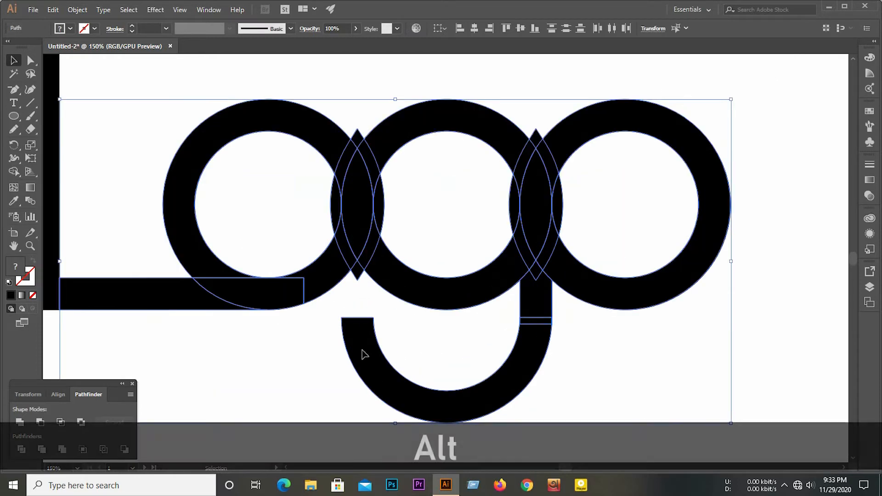
drag(60, 383, 58, 335)
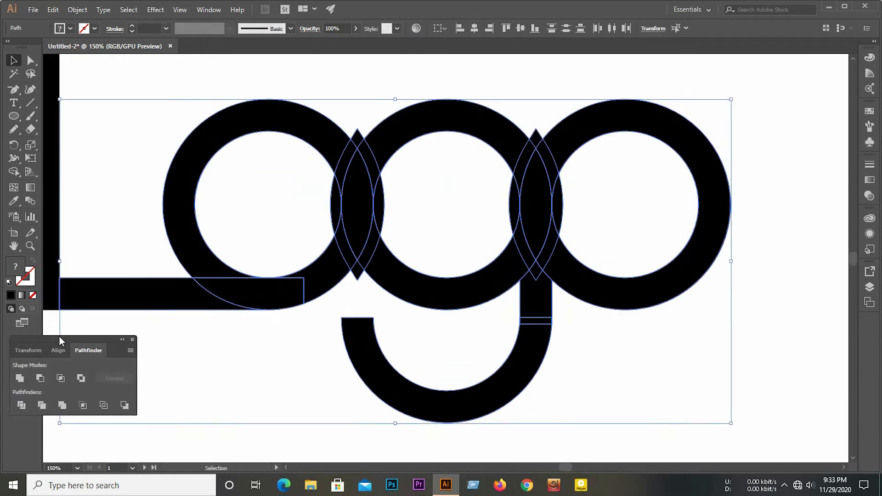
click(21, 406)
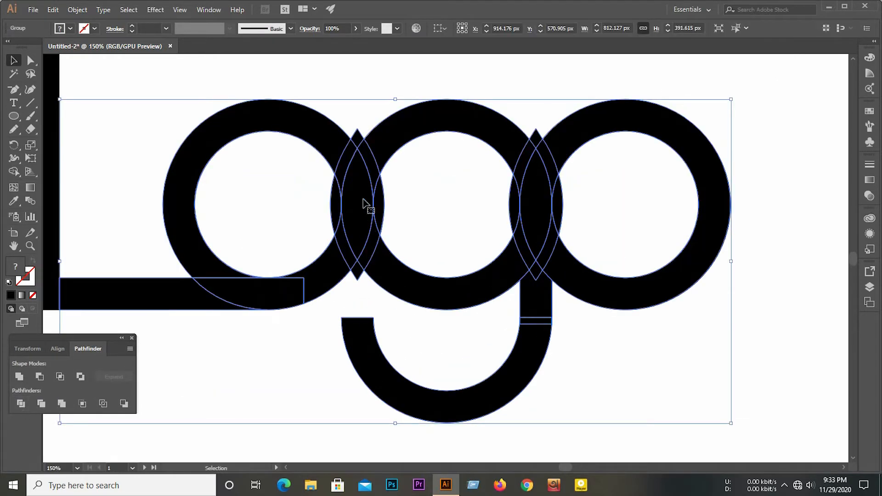
right_click(363, 200)
click(391, 278)
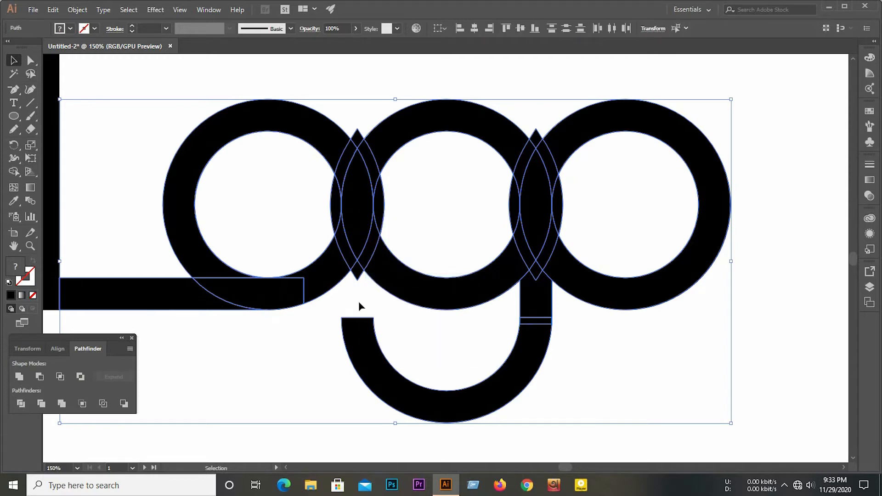
click(358, 301)
Step: Delete the pointed tips of the offset lens shapes sticking out above and below the circle crossings
click(359, 139)
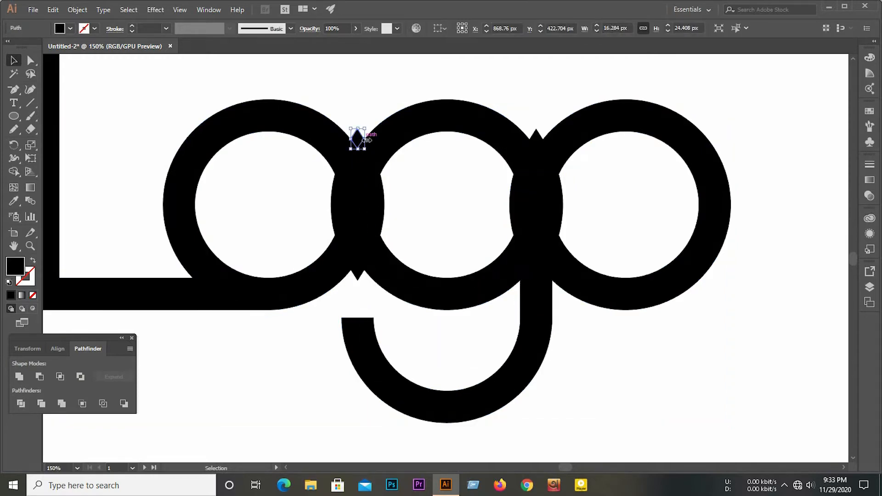
key(BackSpace)
click(536, 134)
key(BackSpace)
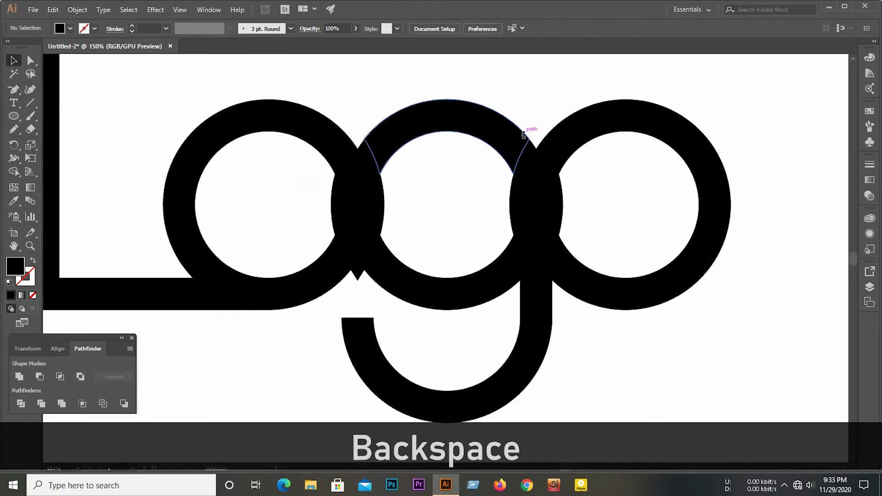
click(367, 250)
key(BackSpace)
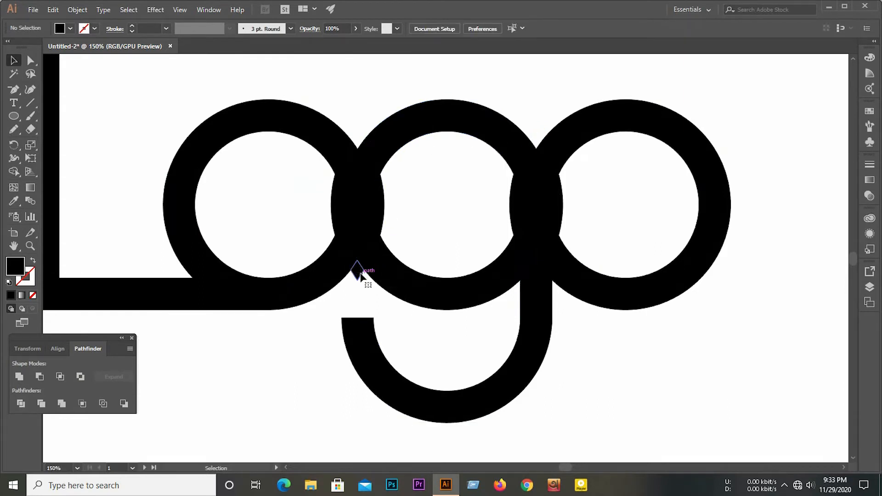
Step: Delete the curved slivers of the offset lens shapes that protrude into the circles' inner openings
click(561, 217)
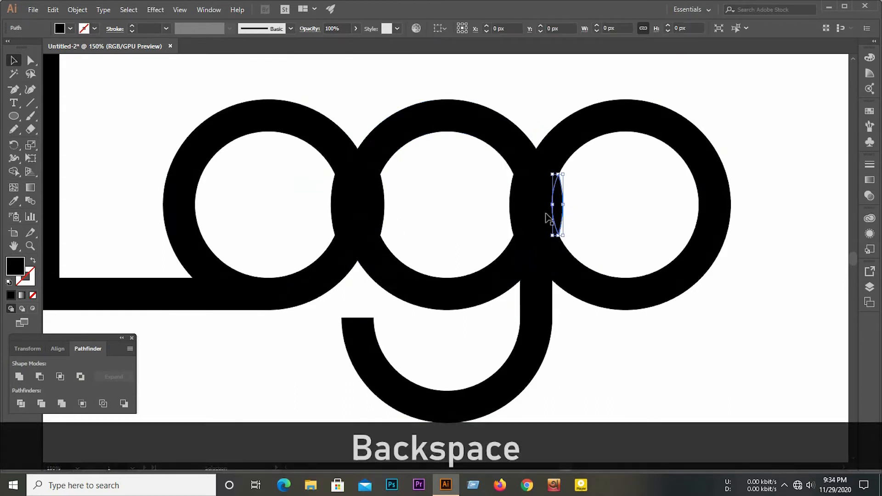
key(BackSpace)
click(374, 206)
key(BackSpace)
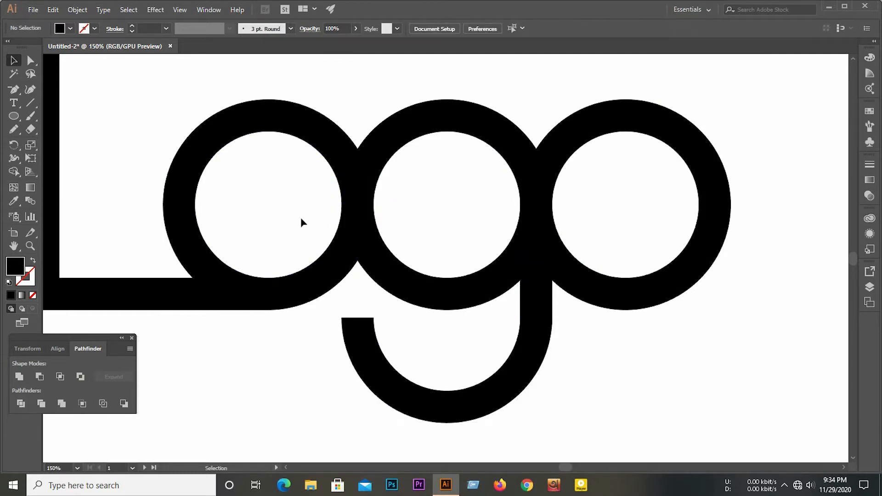
Step: Delete the divided pieces at the upper inner ends of the first and third circles and the second circle's lower end beside the first
click(353, 157)
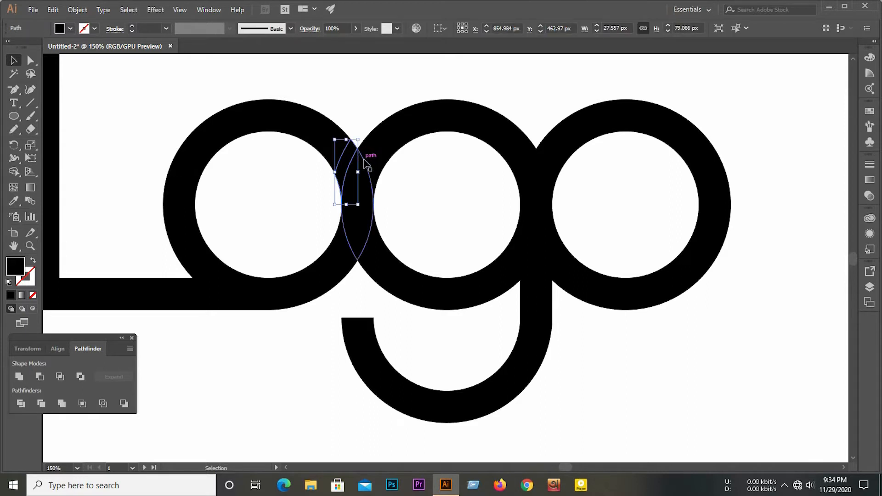
key(BackSpace)
click(546, 159)
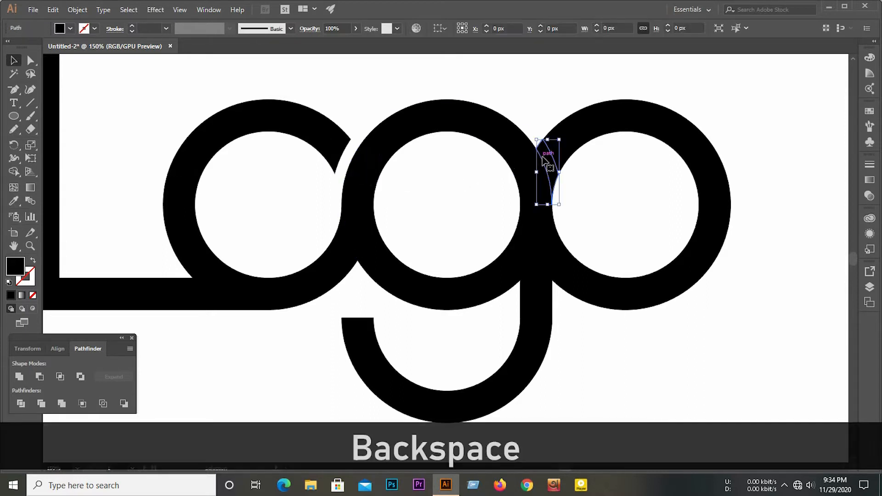
key(BackSpace)
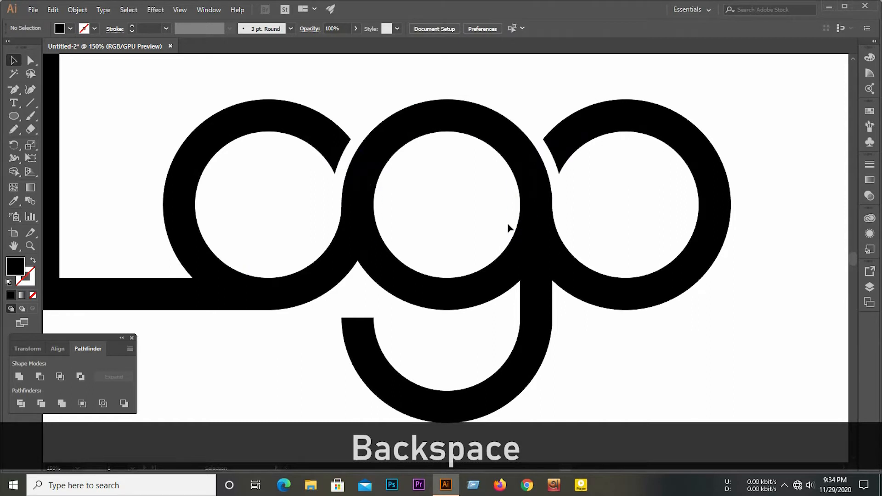
click(374, 248)
key(BackSpace)
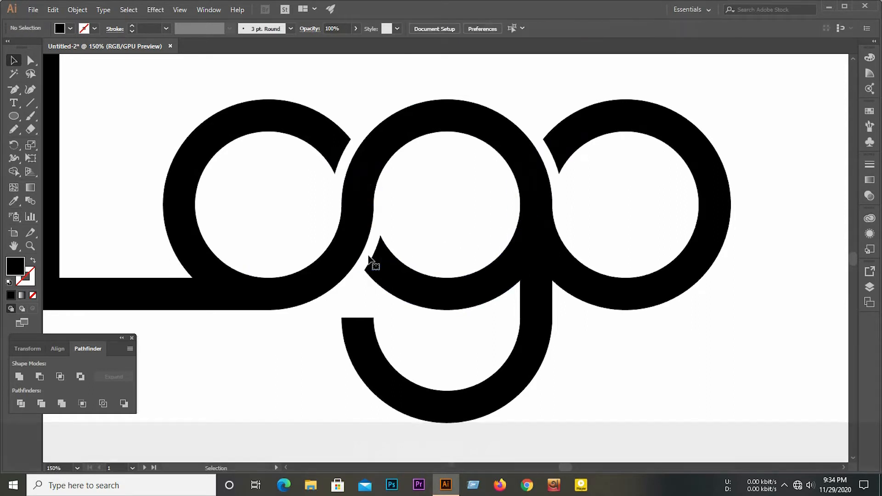
Step: Delete the leftover unfilled pieces inside the circles and the second circle's lower end piece beside the third circle
click(512, 211)
key(BackSpace)
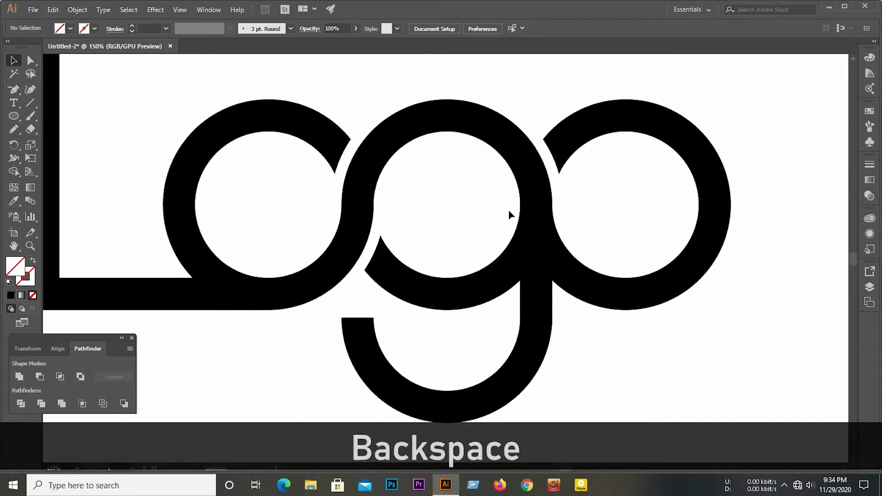
click(332, 193)
key(BackSpace)
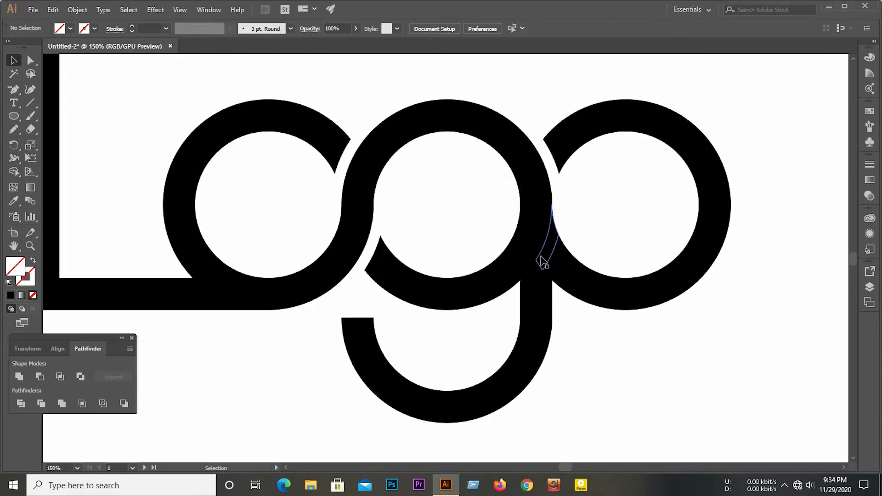
click(526, 250)
key(BackSpace)
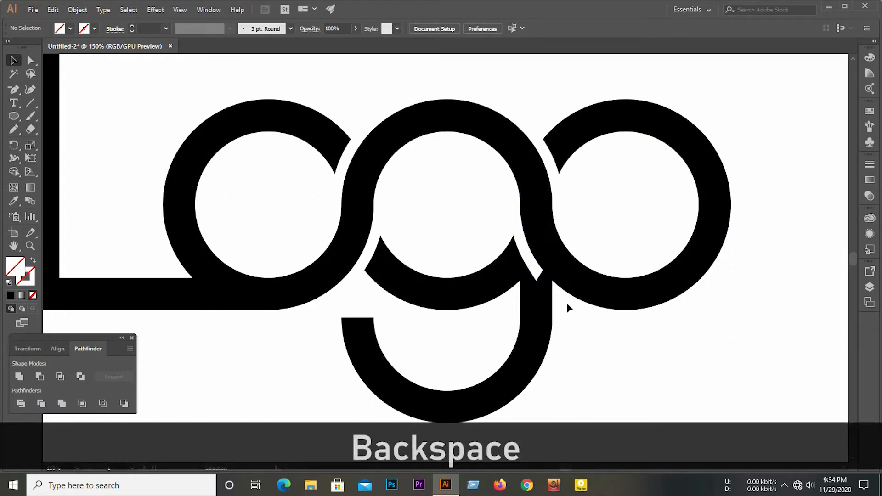
Step: Unite the third circle with its lower connecting piece and the lens overlap into one shape
click(563, 276)
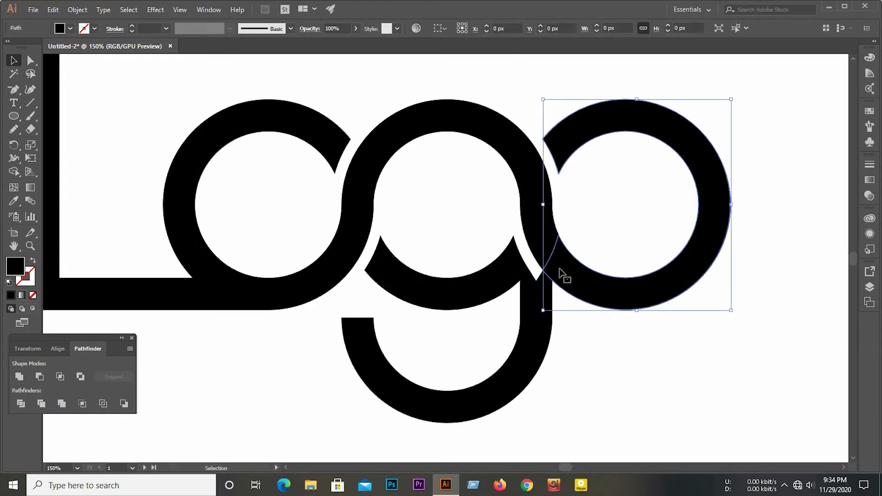
click(554, 240)
shift+click(570, 270)
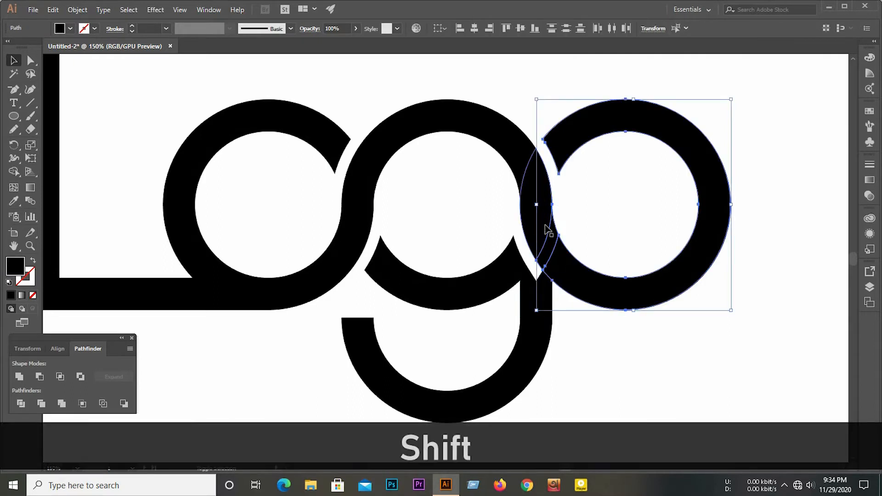
shift+click(547, 231)
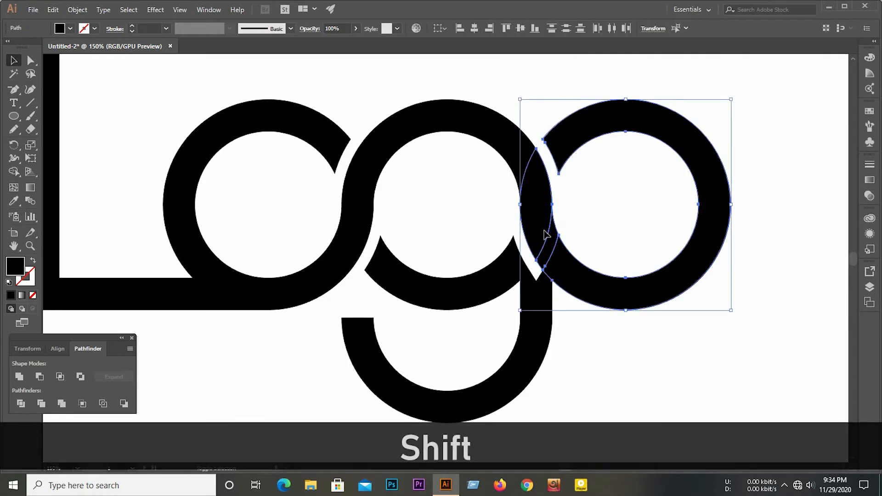
click(19, 376)
click(597, 205)
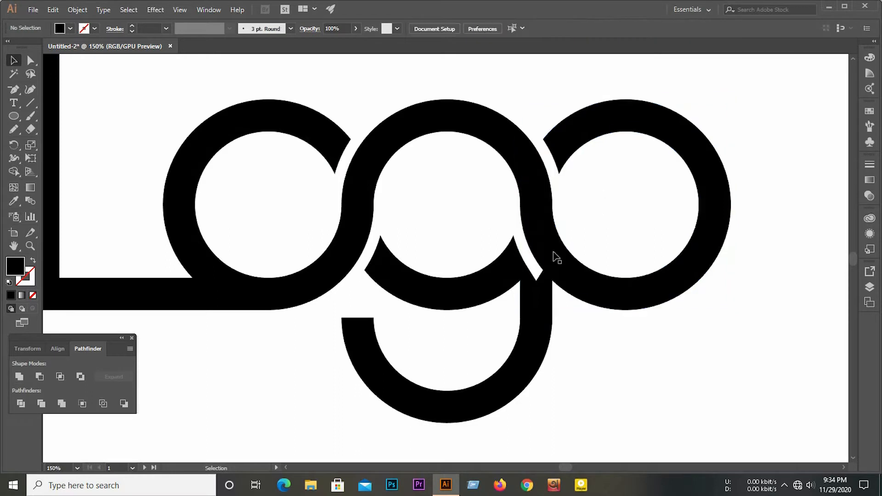
Step: Offset the united third circle by 13 px with miter joins and a miter limit of 4
click(542, 255)
click(82, 13)
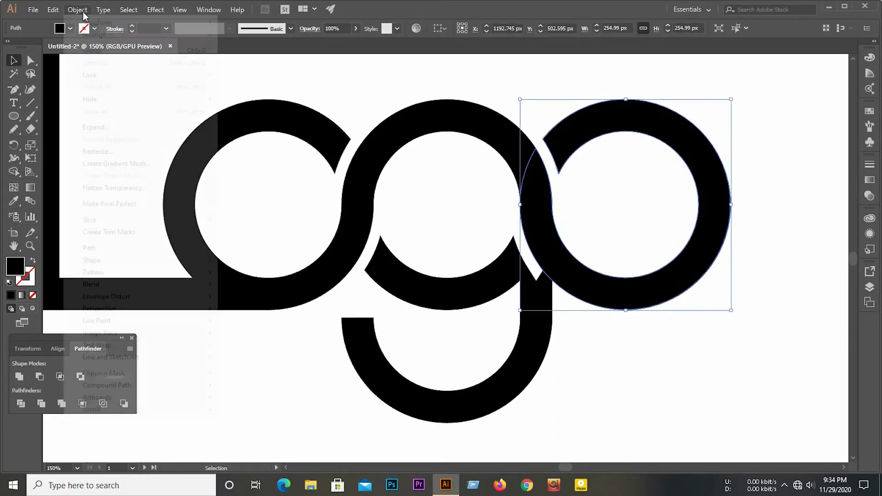
mouse_move(110, 249)
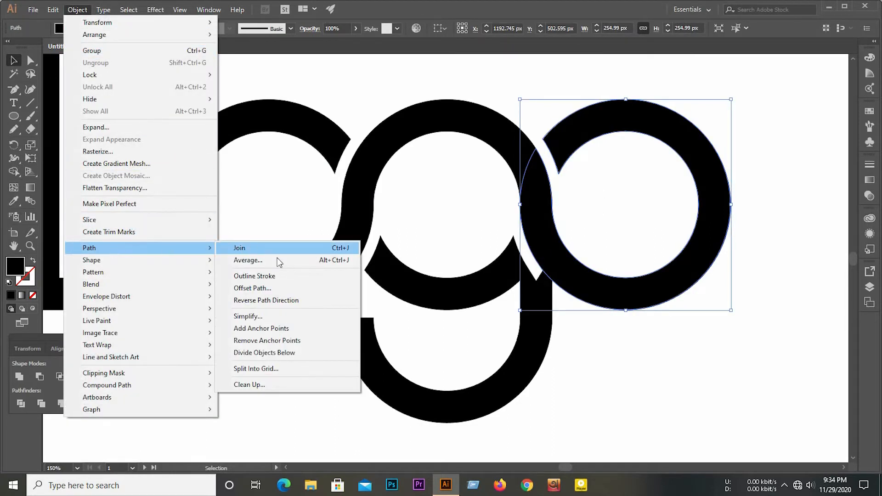
click(261, 288)
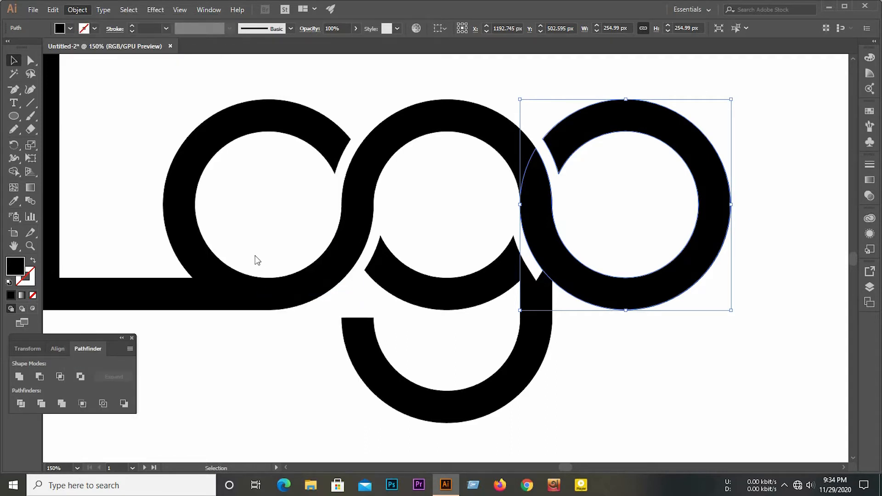
click(139, 175)
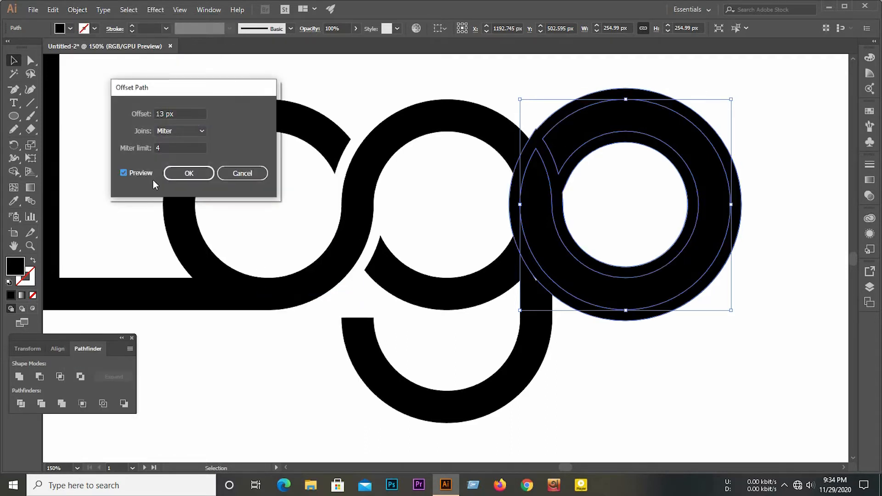
click(199, 174)
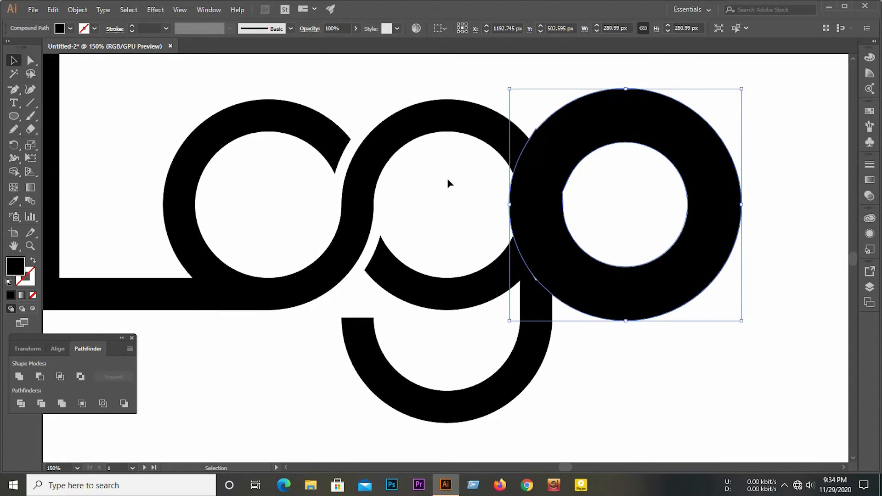
Step: Divide the g, the third circle and its offset shape with Pathfinder and ungroup the pieces
drag(447, 179, 638, 323)
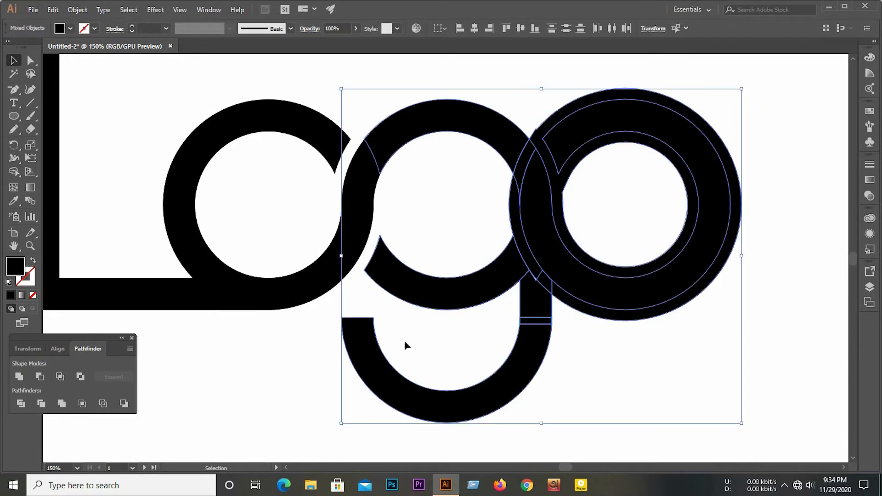
click(20, 403)
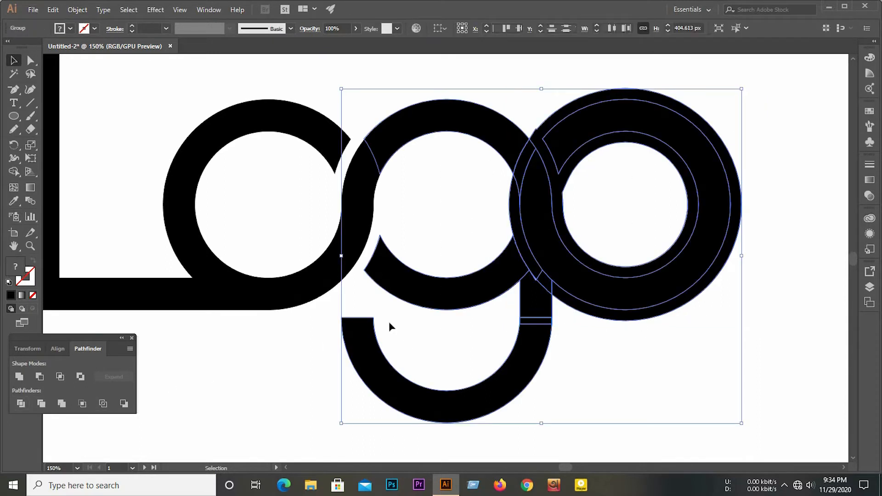
right_click(576, 260)
click(597, 338)
click(597, 340)
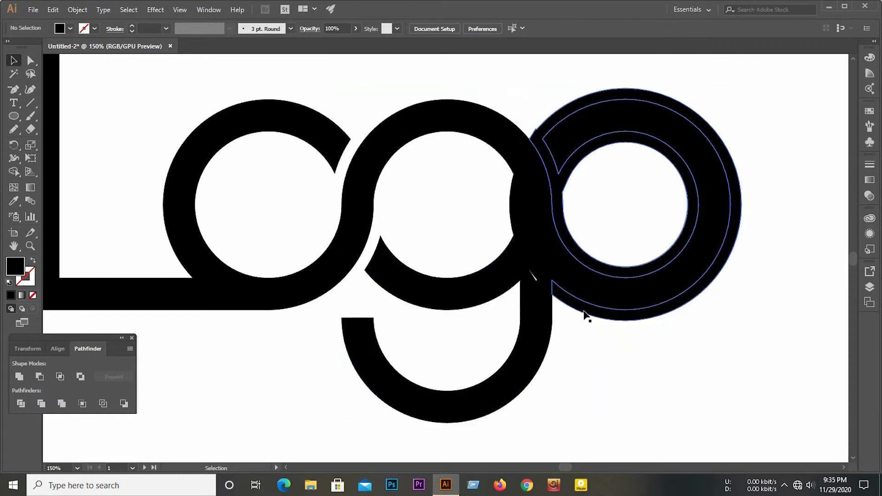
Step: Delete the surplus offset pieces around the third circle, inside the g's opening and at the top of the g's stem
click(584, 312)
key(BackSpace)
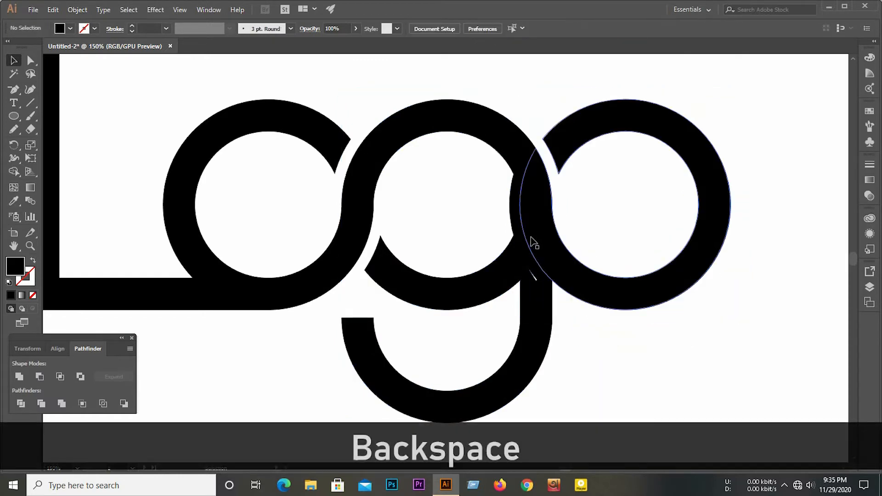
click(515, 215)
key(BackSpace)
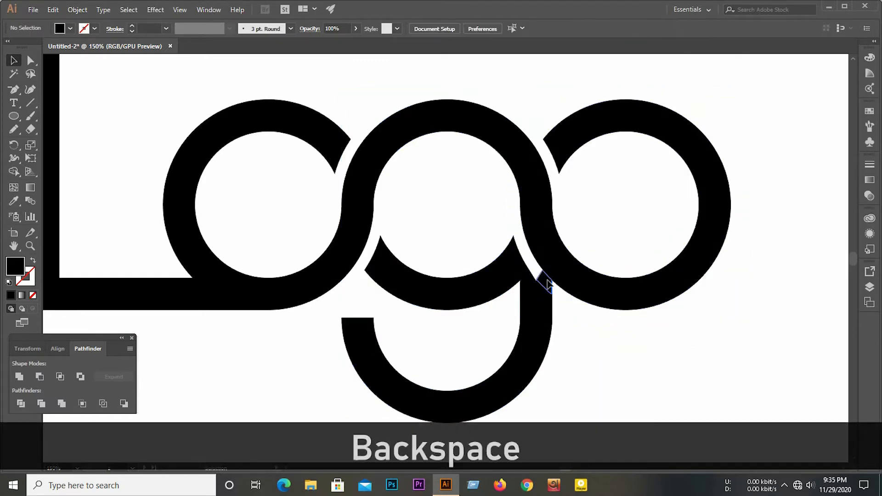
Step: Move the notch's anchor point at the top of the g's stem onto the adjacent corner to smooth the edge
scroll(549, 293, up, 5)
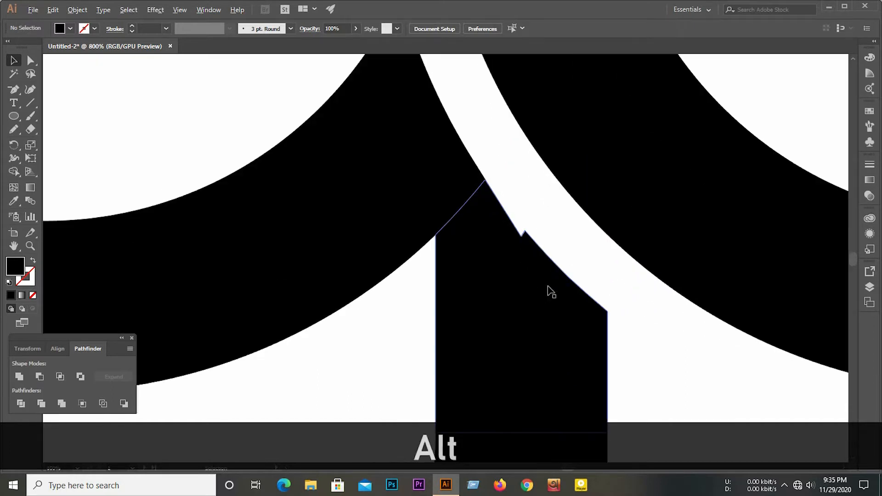
scroll(533, 248, up, 3)
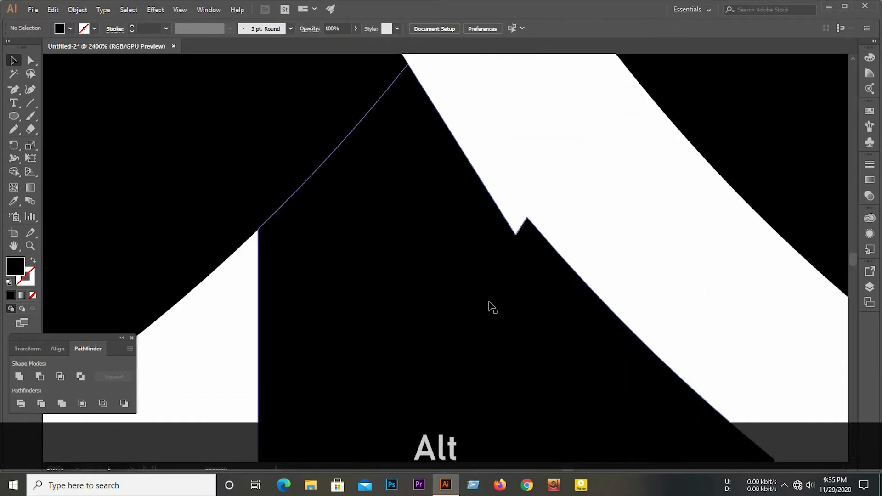
key(a)
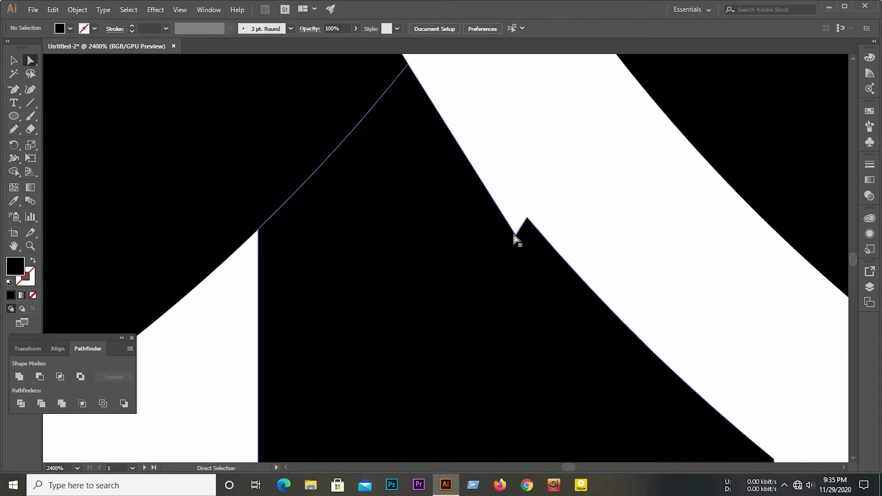
drag(515, 236, 526, 216)
click(546, 196)
scroll(456, 289, down, 7)
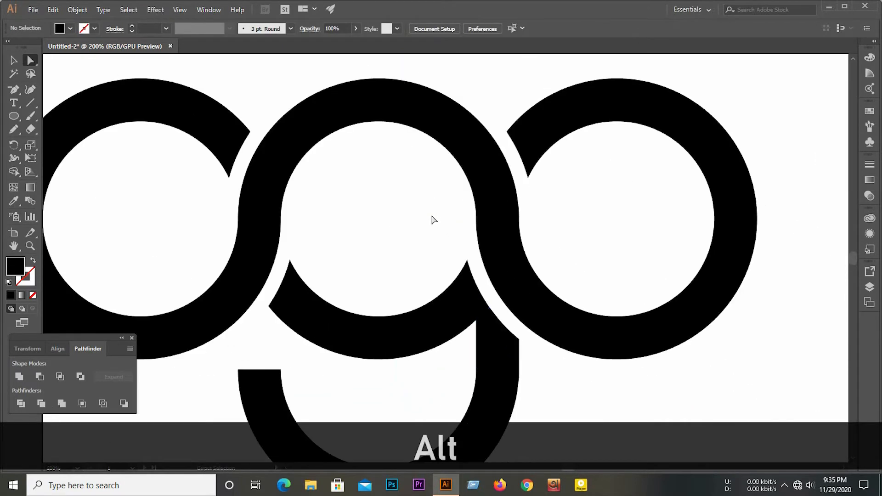
scroll(448, 198, down, 2)
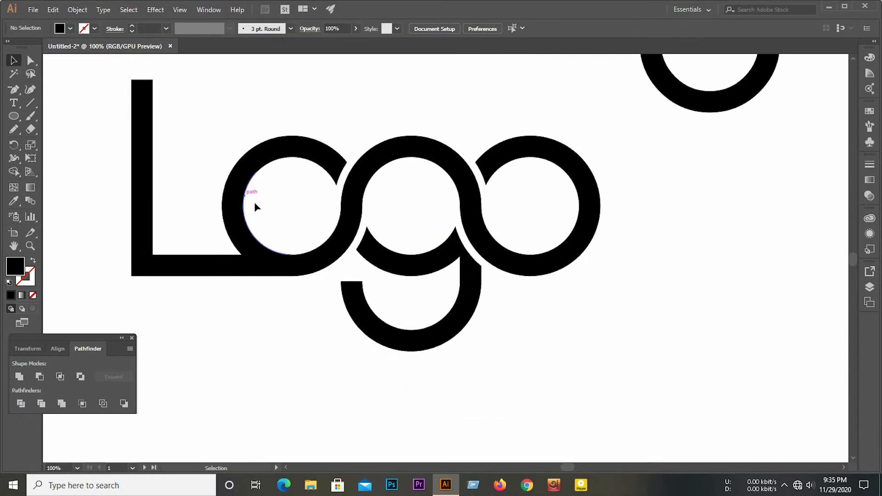
Step: Offset the overlap piece between the L's bar and the first circle by 13 px with miter joins and a miter limit of 4
scroll(249, 268, up, 2)
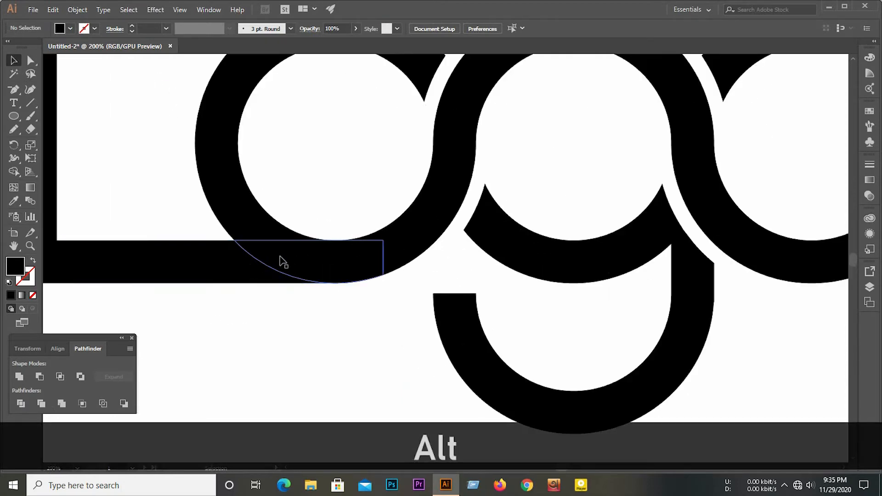
click(265, 264)
scroll(348, 257, up, 5)
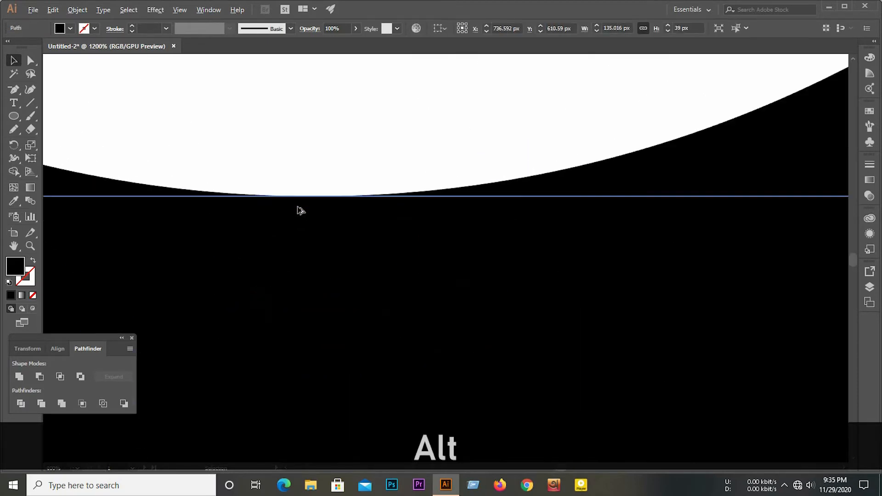
scroll(378, 227, down, 6)
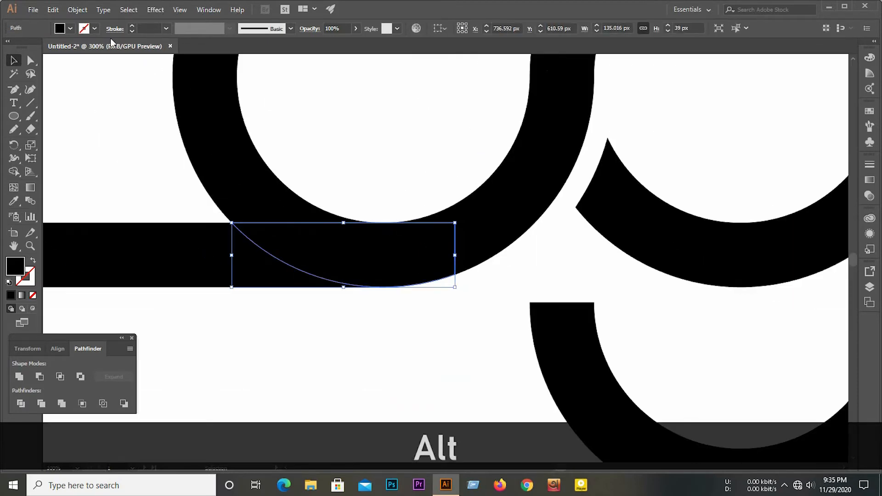
click(77, 10)
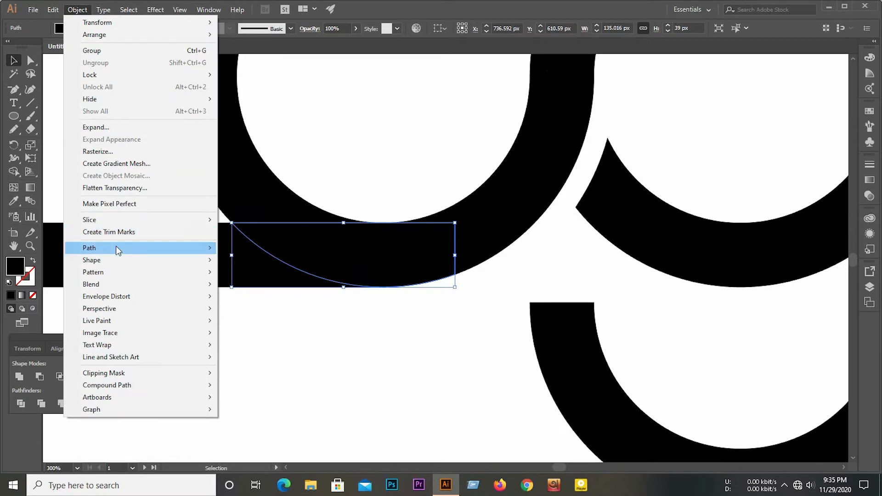
mouse_move(117, 248)
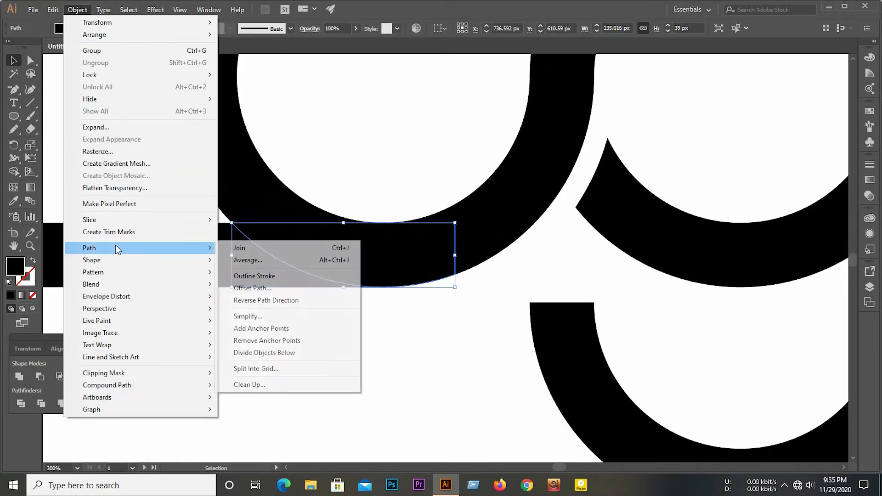
click(257, 289)
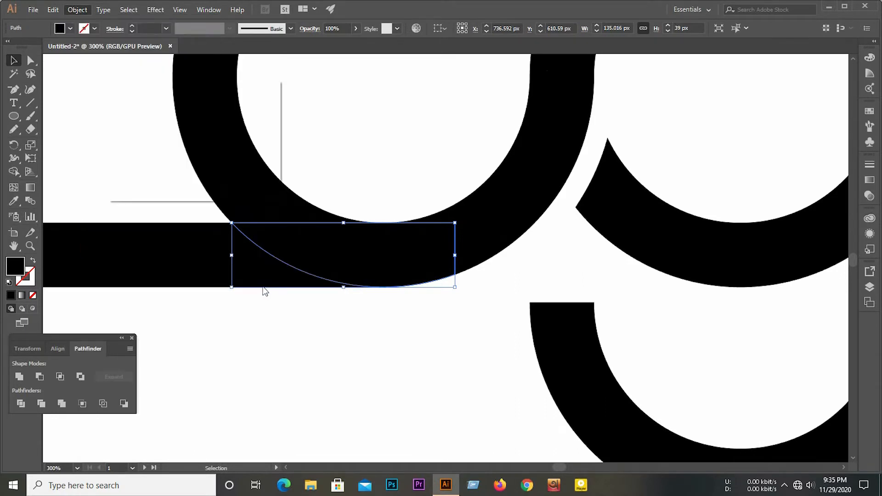
click(130, 174)
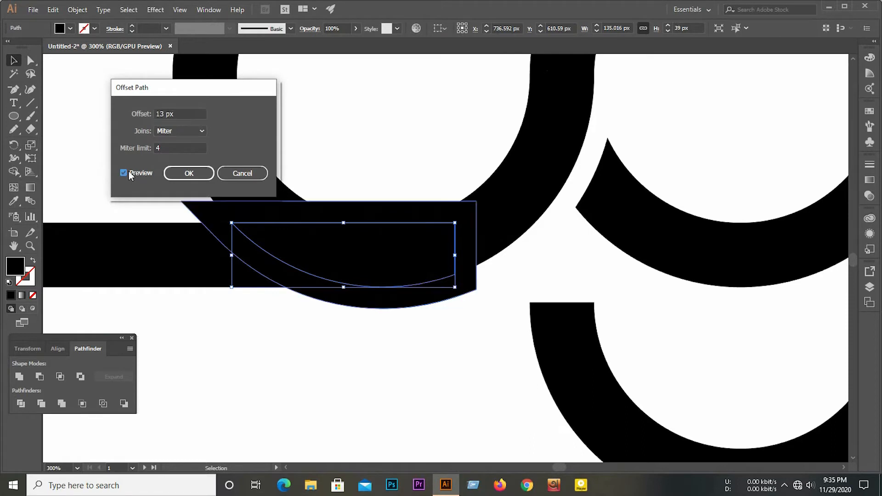
click(186, 173)
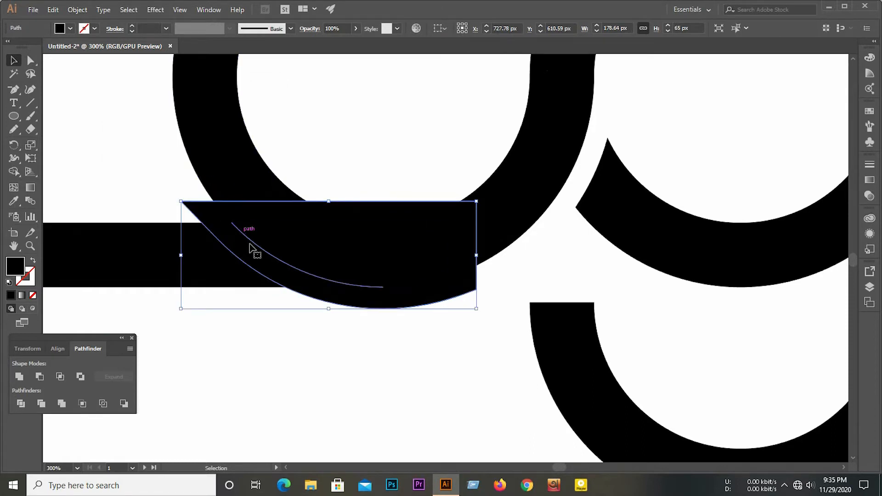
Step: Divide the L's bar, the first circle and the offset shape with Pathfinder and ungroup the pieces
click(408, 342)
drag(408, 342, 249, 181)
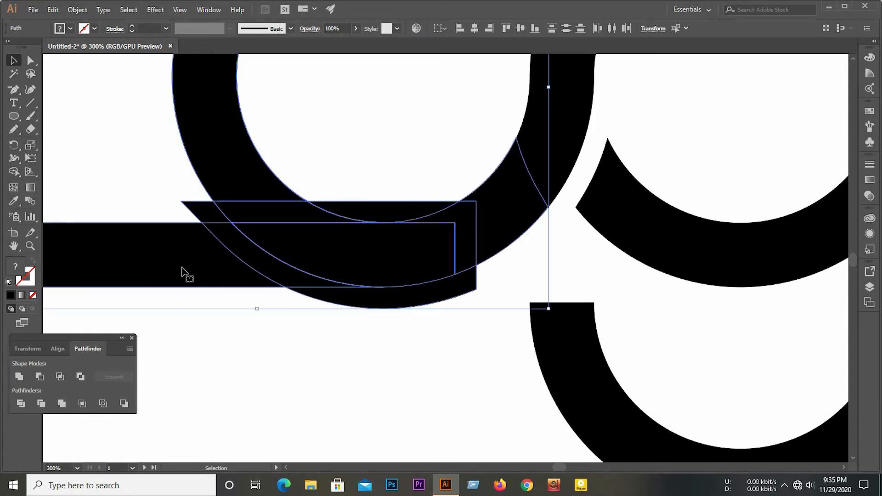
click(35, 403)
right_click(301, 221)
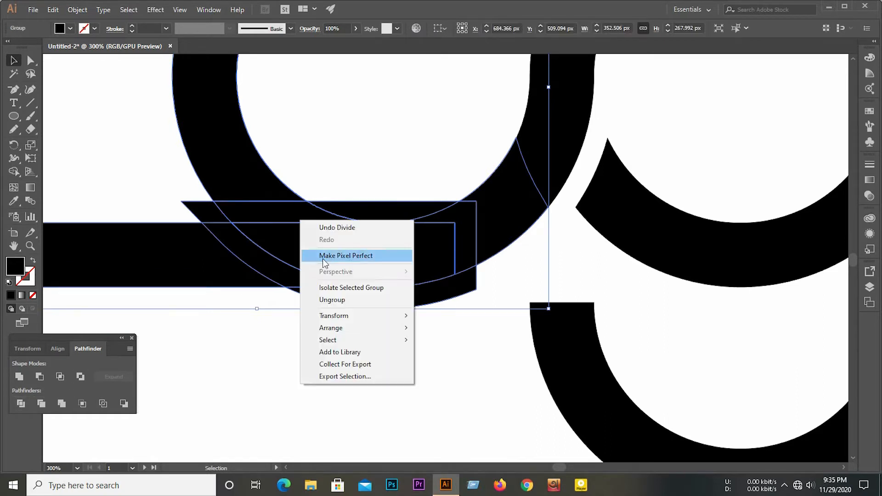
click(328, 299)
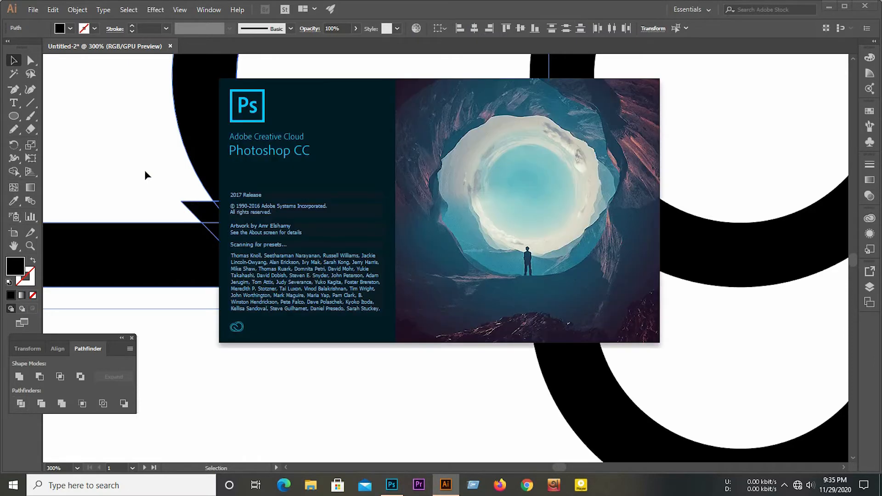
click(21, 404)
right_click(317, 204)
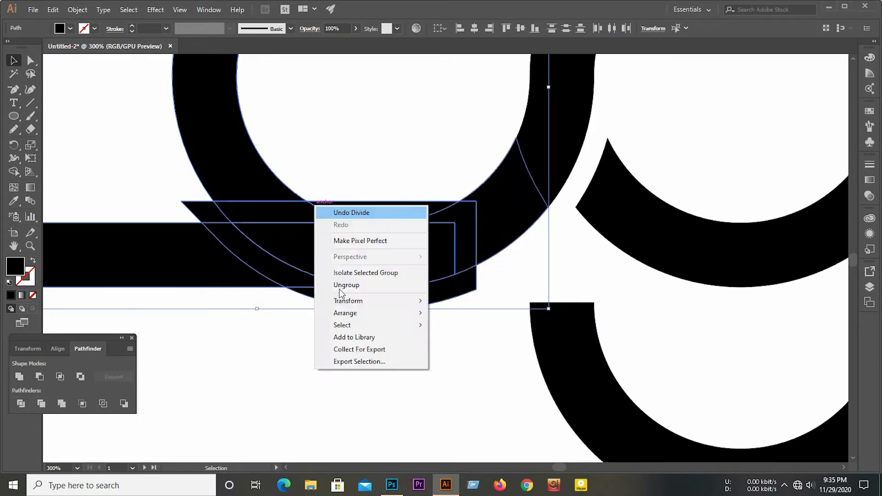
click(340, 286)
right_click(336, 232)
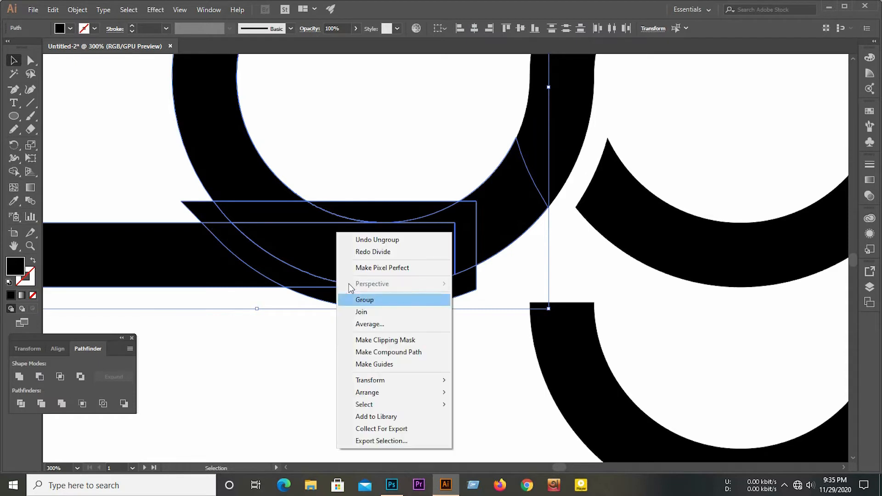
Step: Divide only the pieces around the crossing of the L's bar and first circle once more, and ungroup them
drag(338, 150, 312, 326)
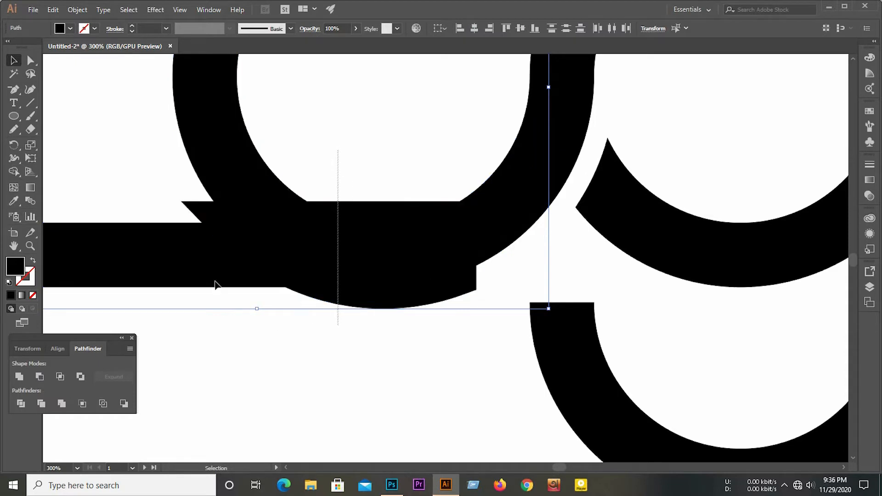
drag(167, 198, 137, 201)
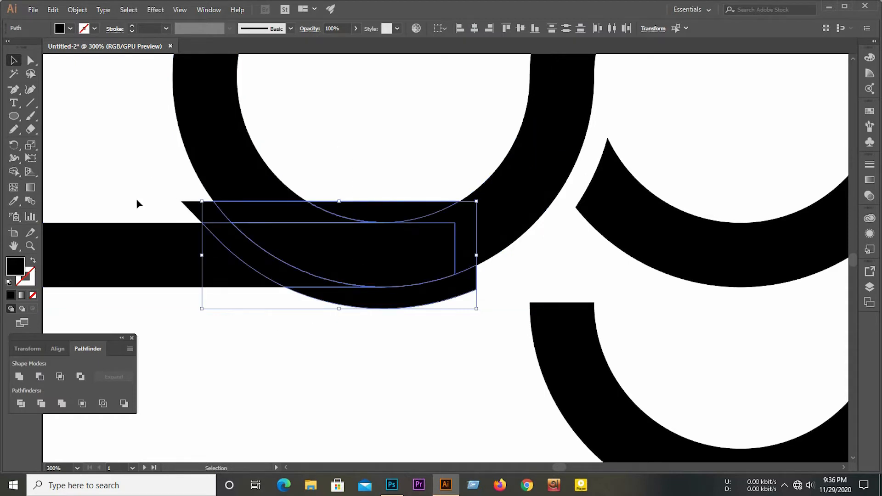
click(20, 404)
right_click(352, 230)
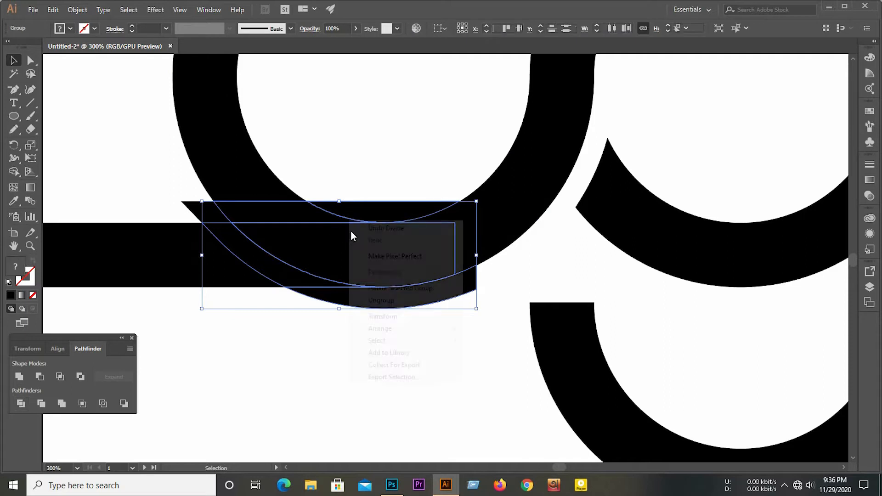
click(381, 300)
click(381, 350)
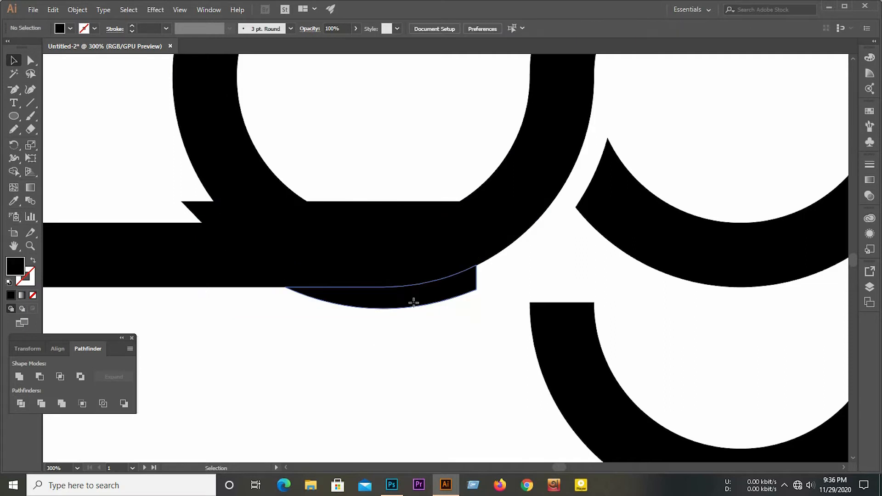
Step: Delete the surplus offset pieces below the L's bar, inside the first circle and directly above the bar
click(416, 303)
key(BackSpace)
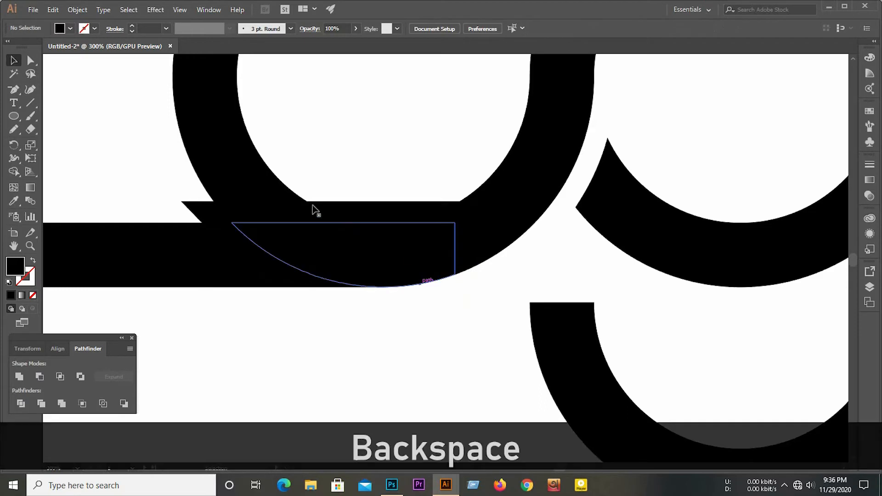
click(347, 213)
key(BackSpace)
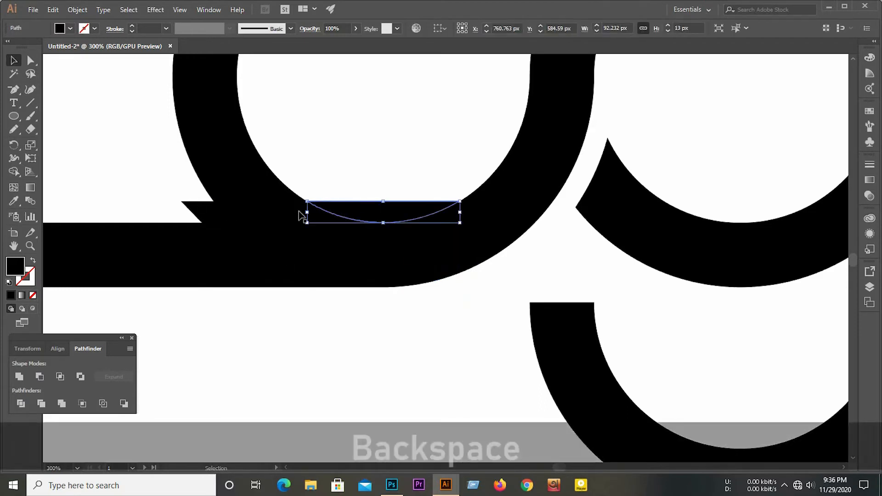
click(296, 217)
key(BackSpace)
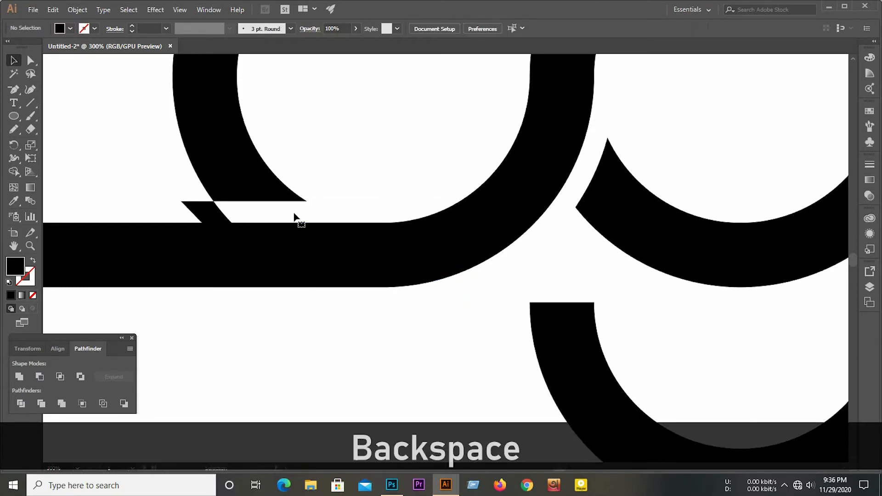
click(218, 217)
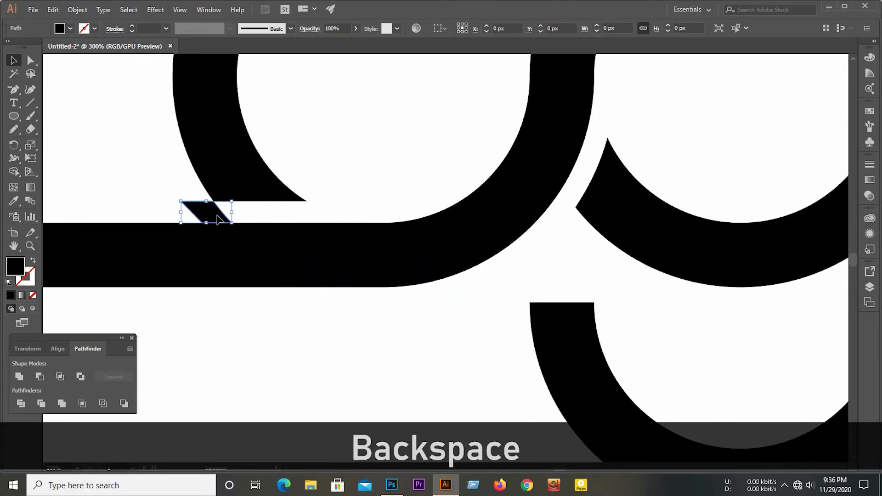
key(BackSpace)
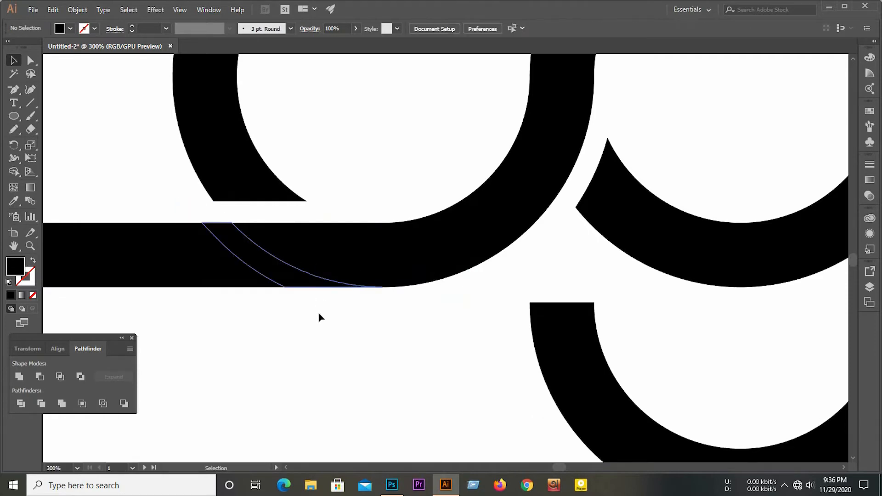
Step: Delete the spare circle above the wordmark's last letter
scroll(318, 312, down, 5)
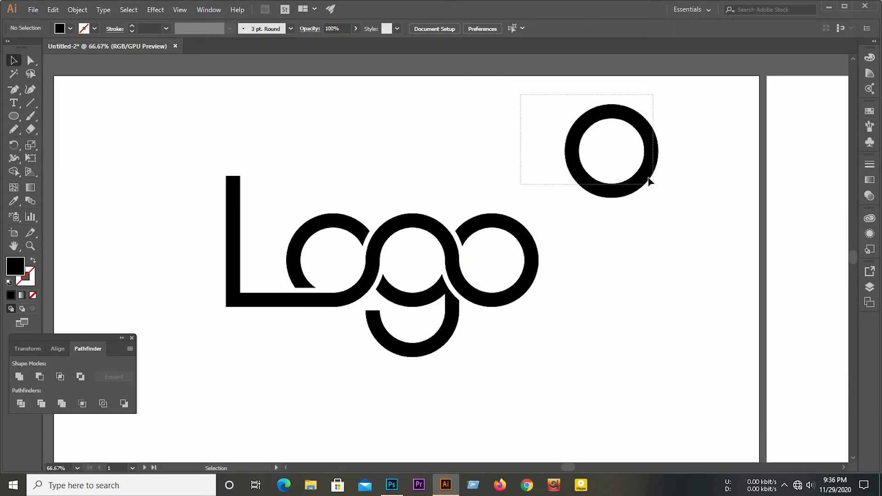
click(649, 182)
key(BackSpace)
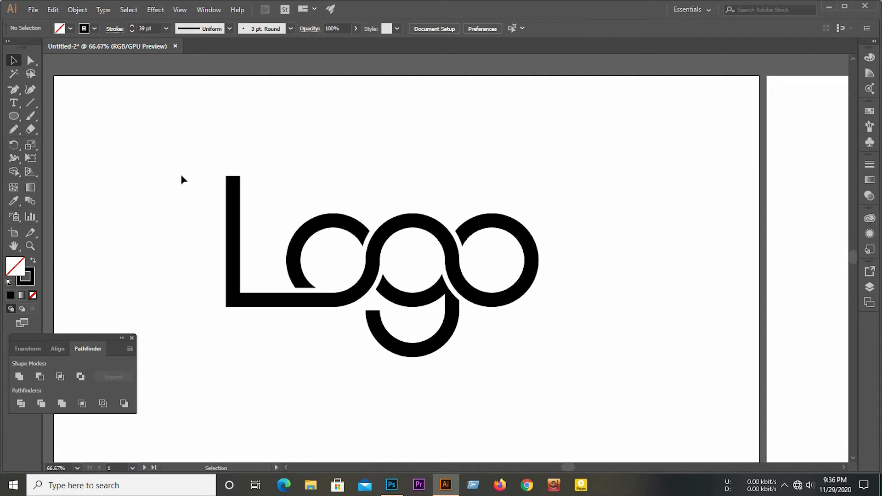
Step: Select the leftover unfilled circle inside the last letter with the Magic Wand and delete it
click(11, 75)
click(14, 61)
drag(170, 129, 581, 381)
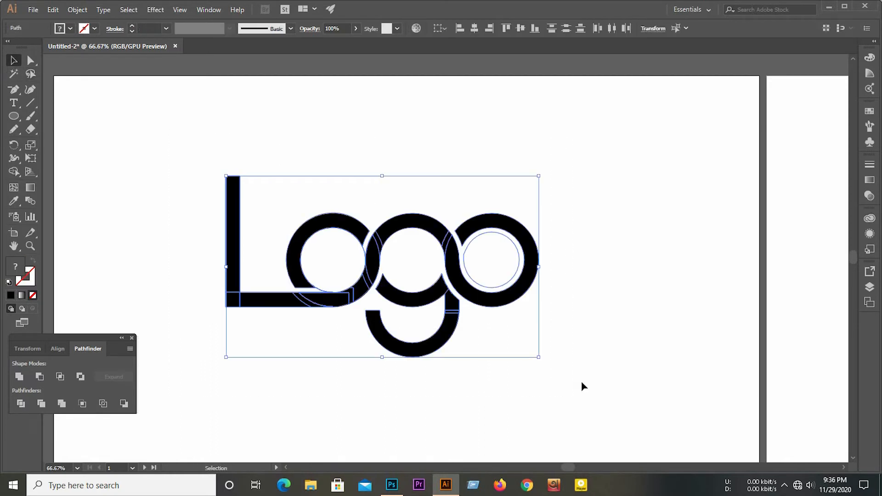
click(607, 347)
click(14, 73)
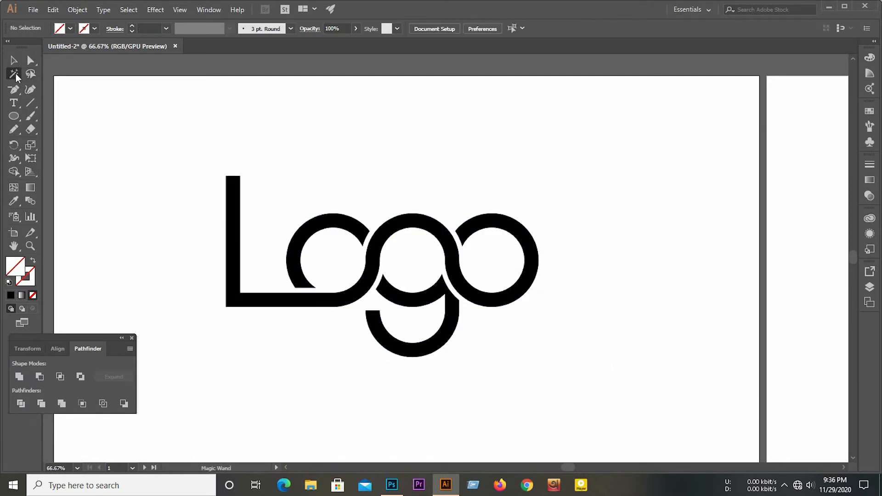
click(490, 232)
key(BackSpace)
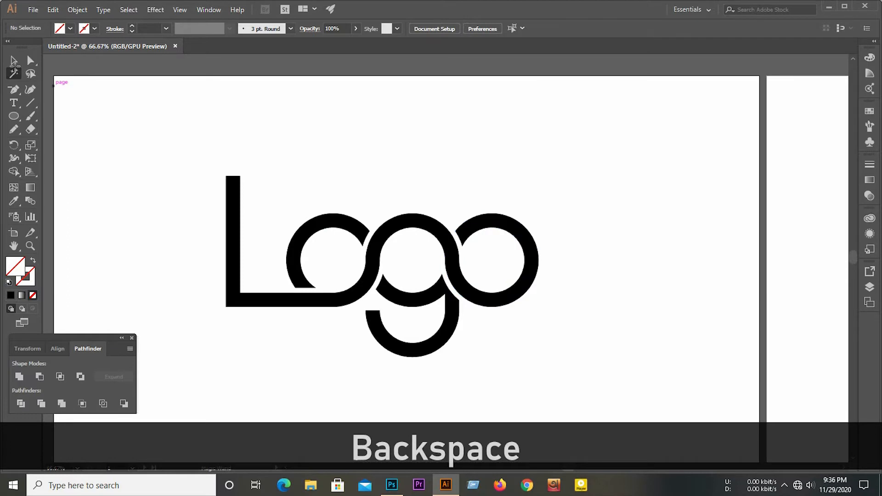
Step: Select the whole wordmark to expose leftover outlines and delete the thin path remaining between the first circle and the L's bar
mouse_move(151, 159)
mouse_down()
mouse_move(209, 200)
mouse_move(486, 334)
mouse_move(592, 355)
mouse_up()
key(alt+Tab)
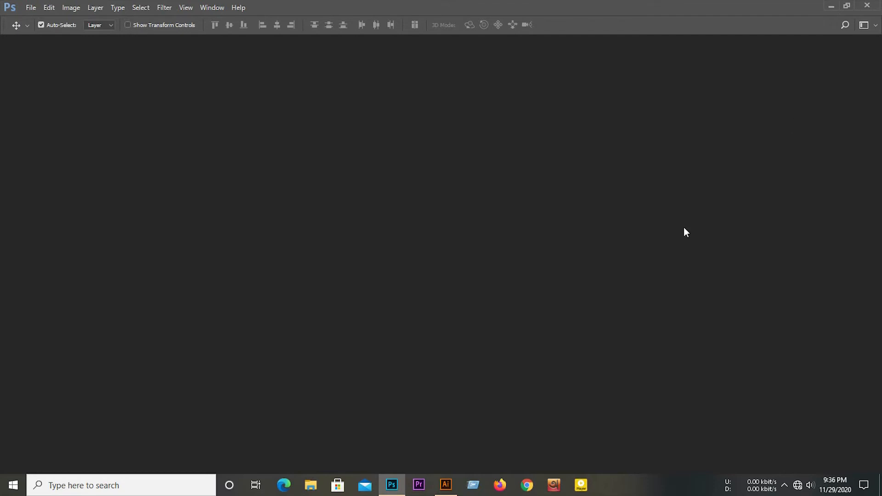
key(alt+Tab)
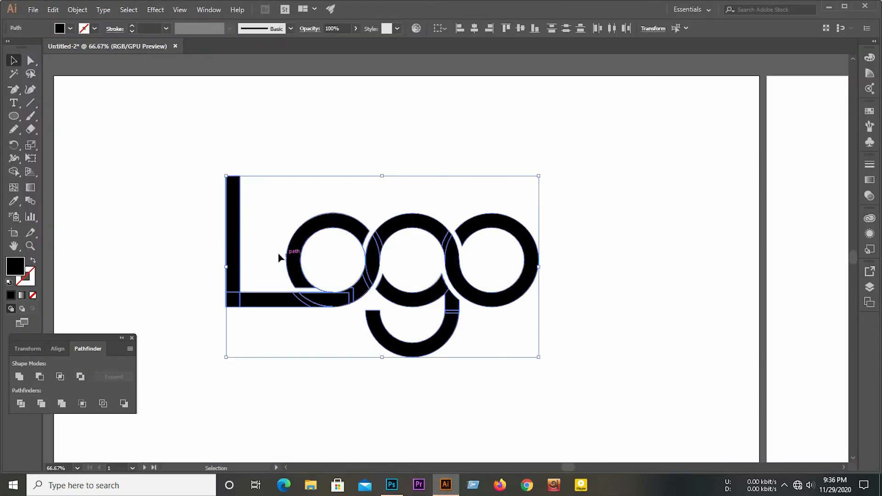
scroll(328, 304, up, 5)
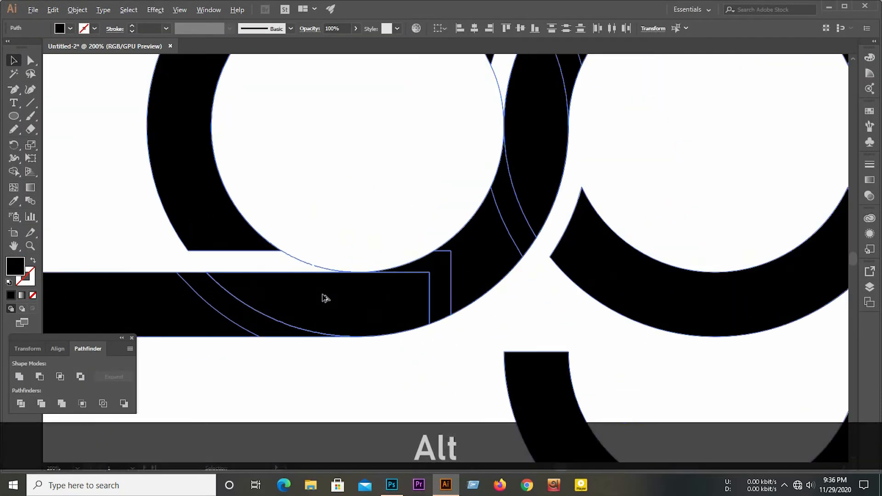
click(320, 214)
click(301, 263)
key(BackSpace)
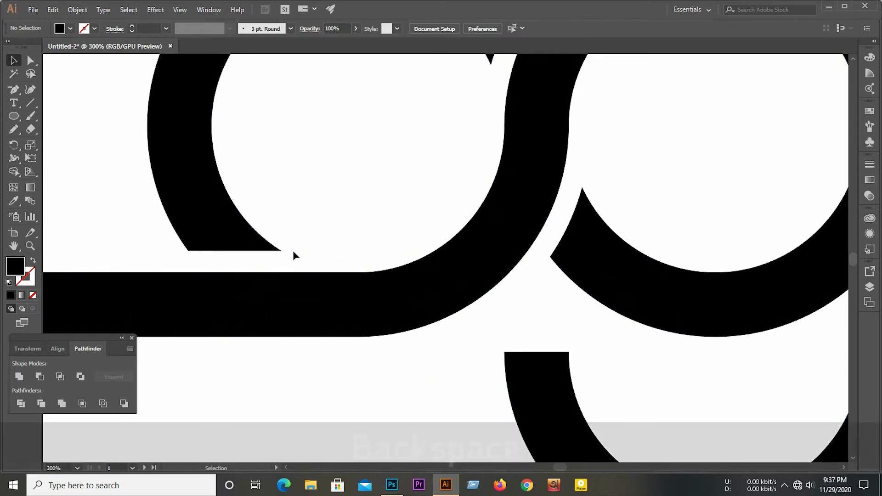
Step: Delete the tiny leftover path fragments between the first circle's cut end and the L's bar
click(289, 255)
key(BackSpace)
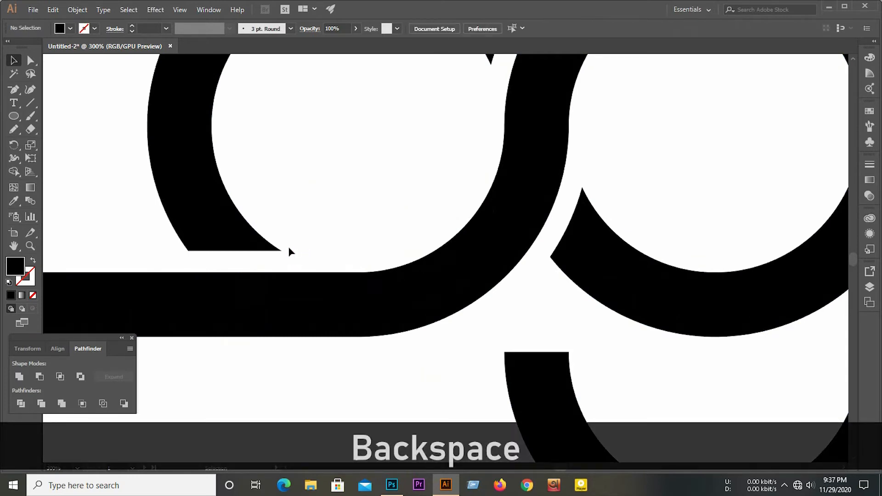
drag(322, 269, 289, 252)
key(BackSpace)
key(BackSpace)
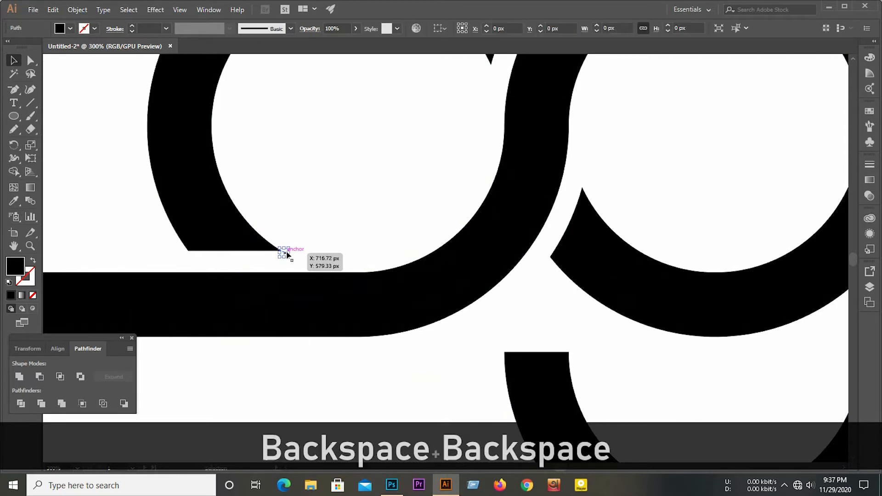
click(320, 267)
key(BackSpace)
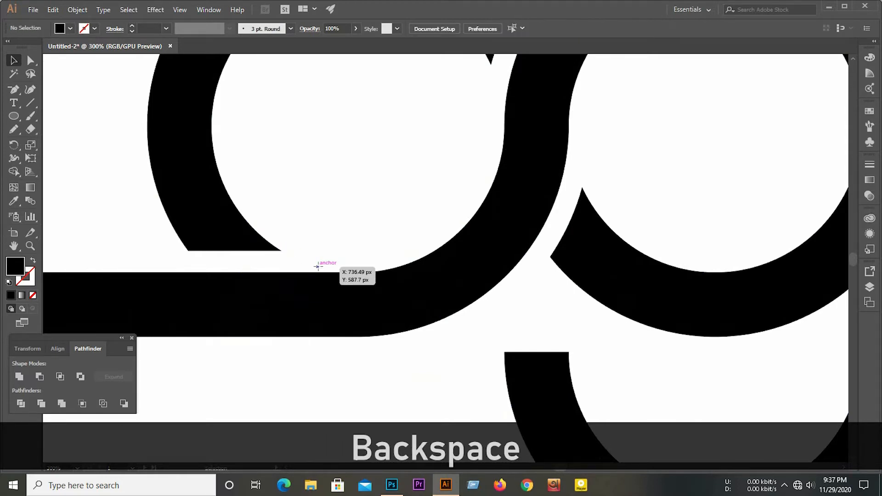
key(BackSpace)
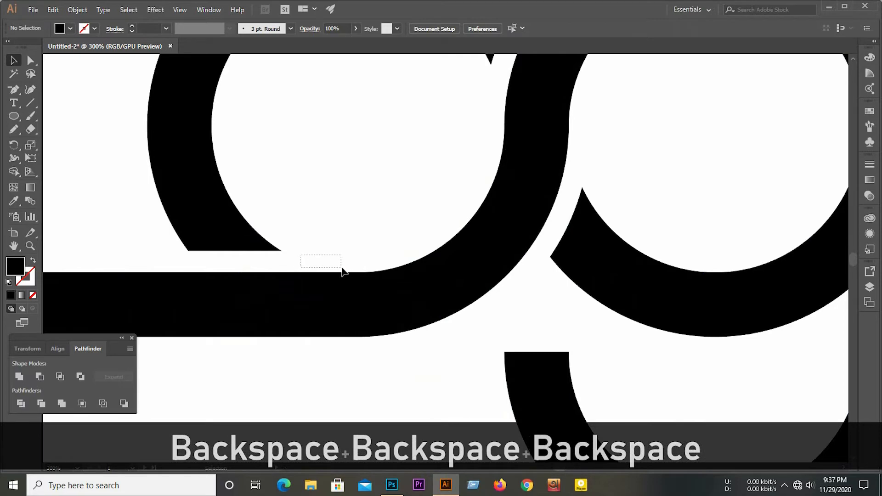
drag(342, 271, 343, 270)
key(BackSpace)
Step: Select the whole wordmark to expose leftover outlines, and pick a tiny fragment just above the L's bar
scroll(339, 276, down, 2)
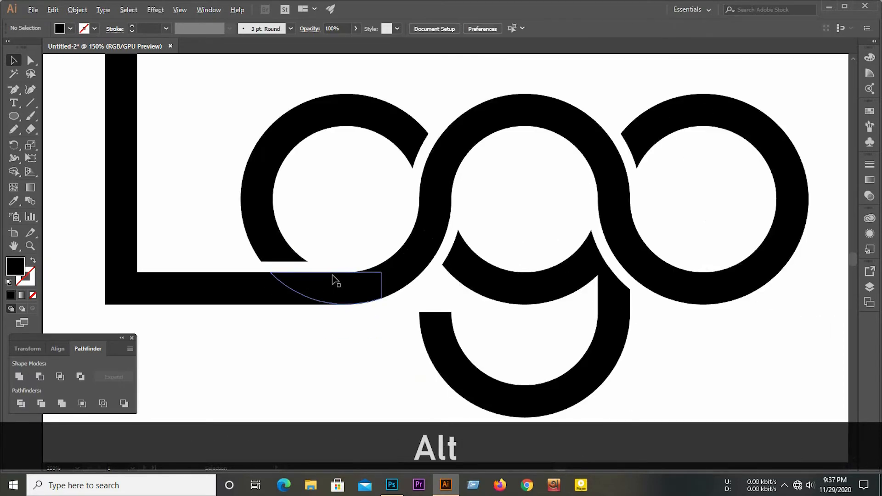
scroll(335, 280, down, 1)
drag(140, 91, 699, 390)
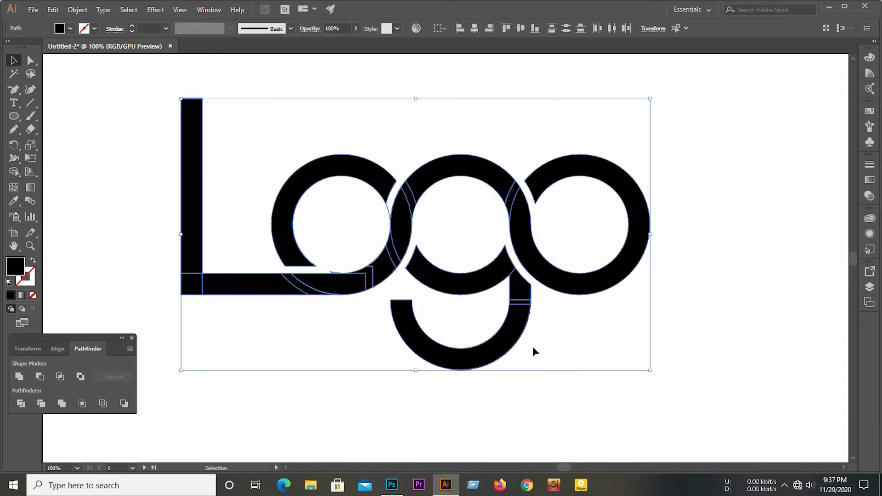
scroll(334, 277, up, 6)
click(334, 240)
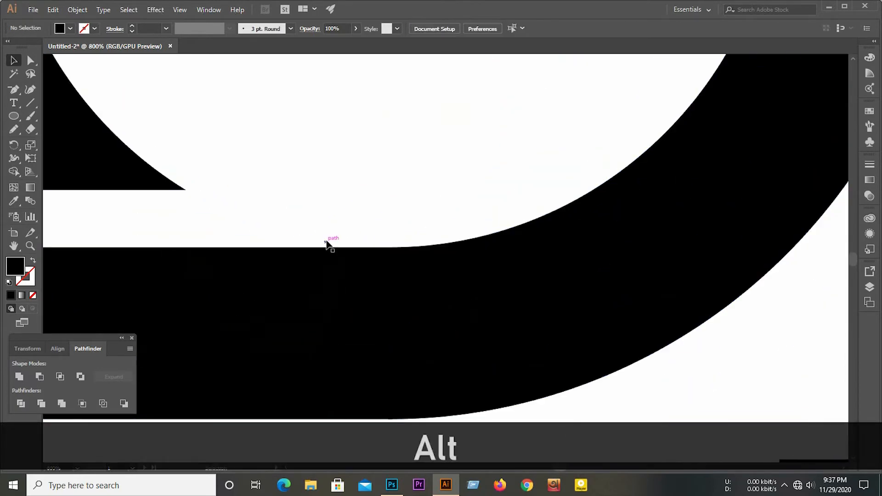
click(327, 243)
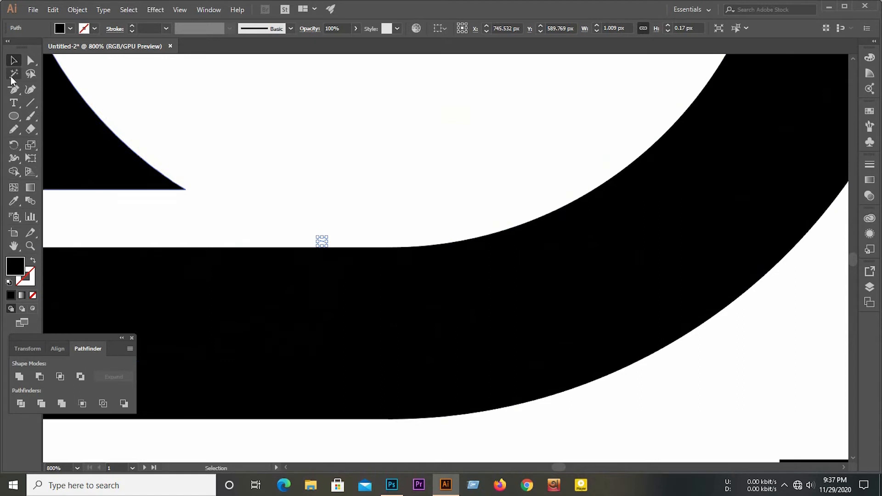
Step: Try to delete the fragments above the L's bar with a Magic Wand selection, and undo the deletion
click(13, 75)
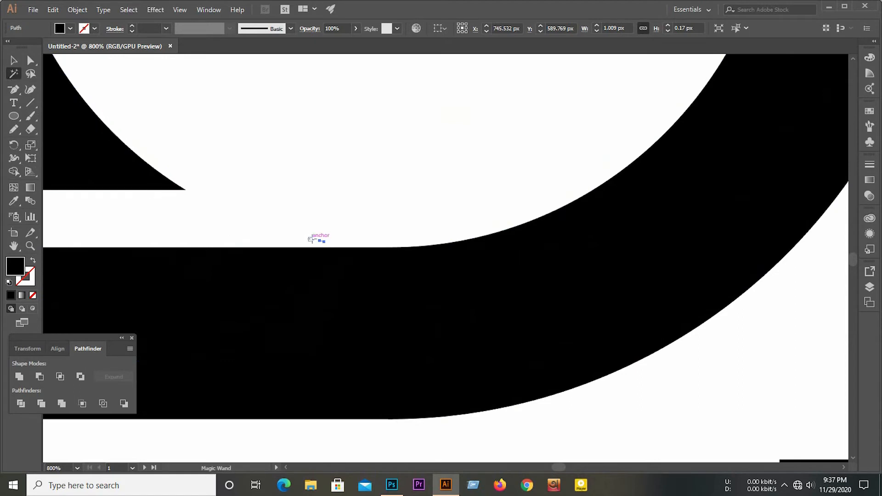
click(314, 239)
key(BackSpace)
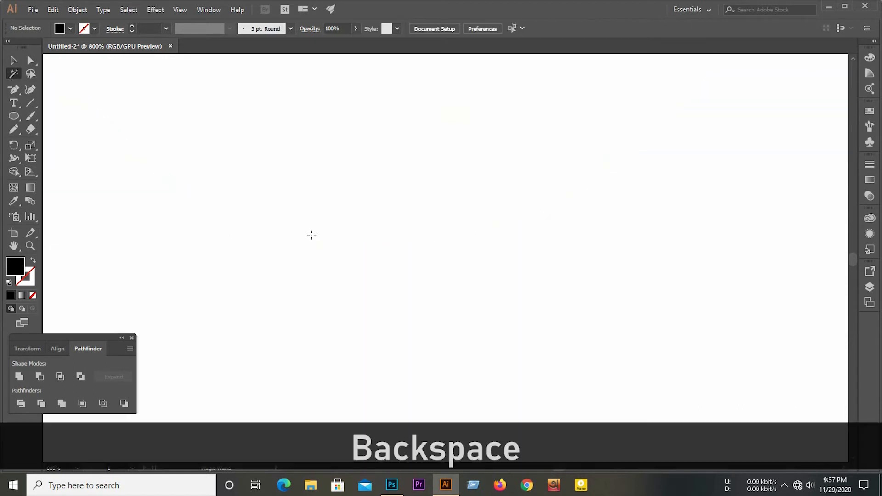
key(ctrl+z)
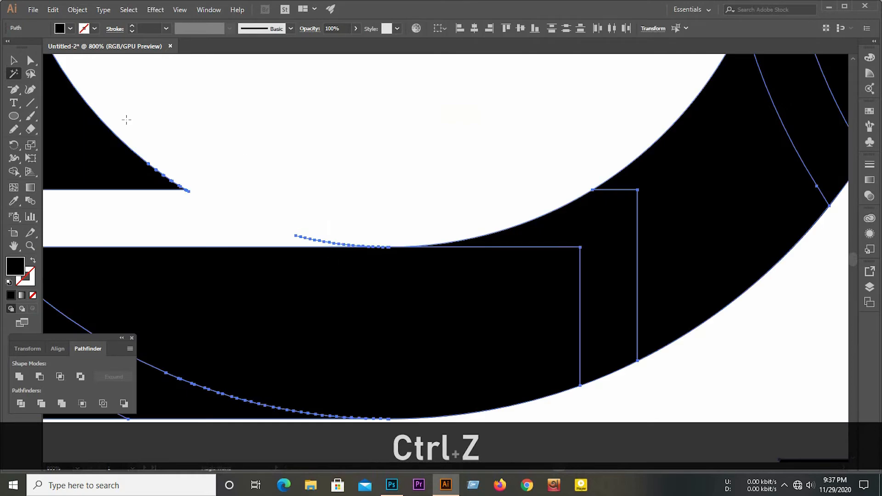
Step: Select the remaining sliver paths just above the L's bar, inside the first circle, and delete them
click(14, 60)
click(307, 223)
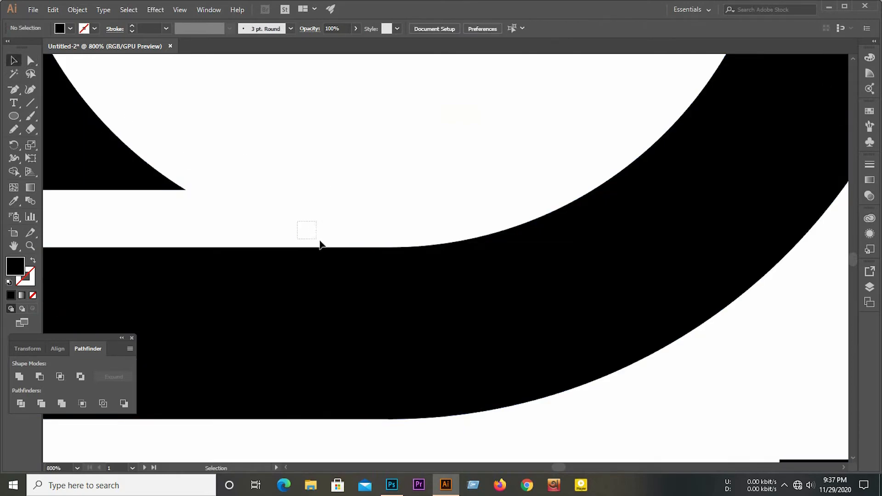
drag(375, 245, 375, 241)
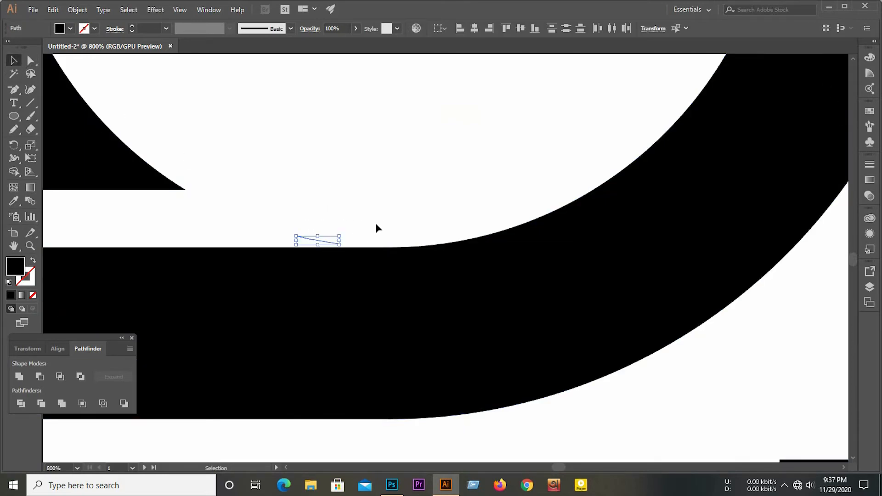
key(BackSpace)
Step: Expose the wordmark's leftover outlines and delete the thin curve in the gap between the first circle and the g
scroll(317, 302, down, 1)
scroll(316, 302, down, 5)
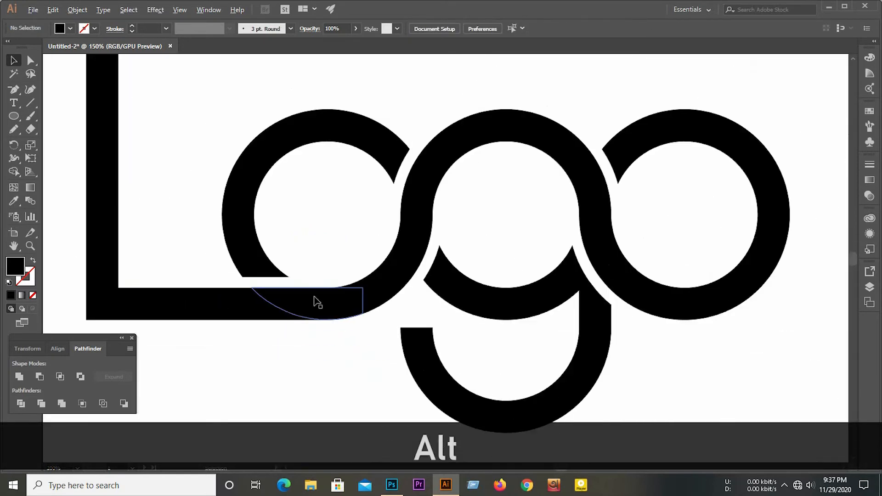
drag(132, 93, 688, 362)
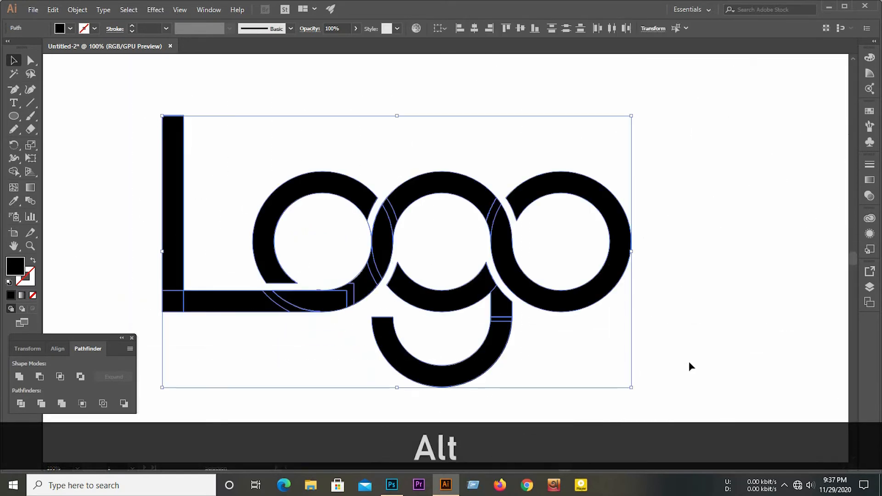
scroll(375, 229, up, 5)
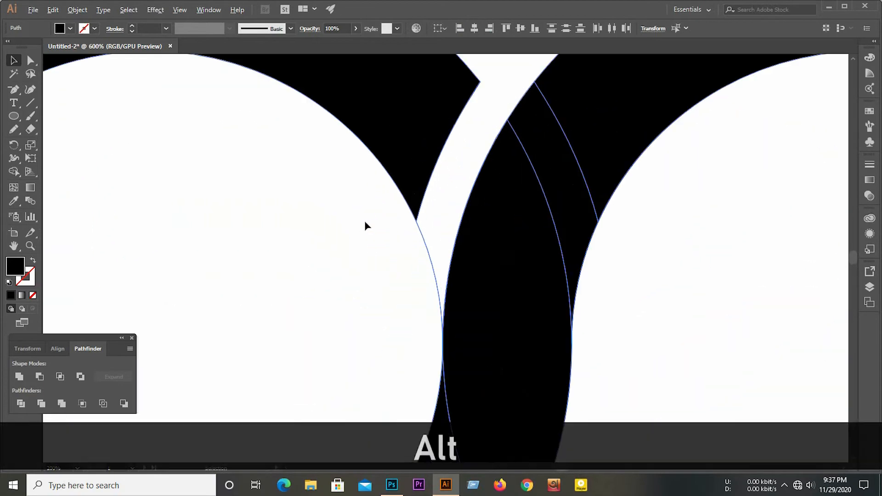
click(405, 243)
click(421, 232)
key(BackSpace)
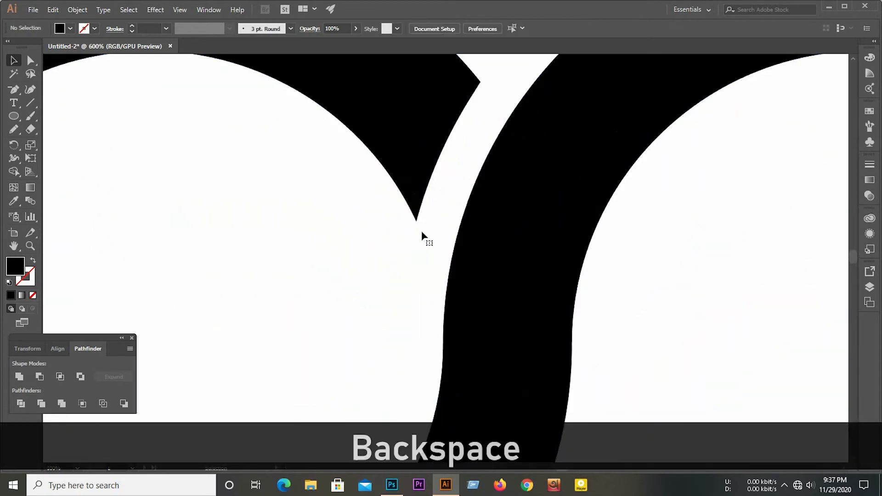
Step: Unite all the wordmark's pieces with Pathfinder and ungroup the result into separate shapes
scroll(396, 275, down, 5)
scroll(260, 198, down, 2)
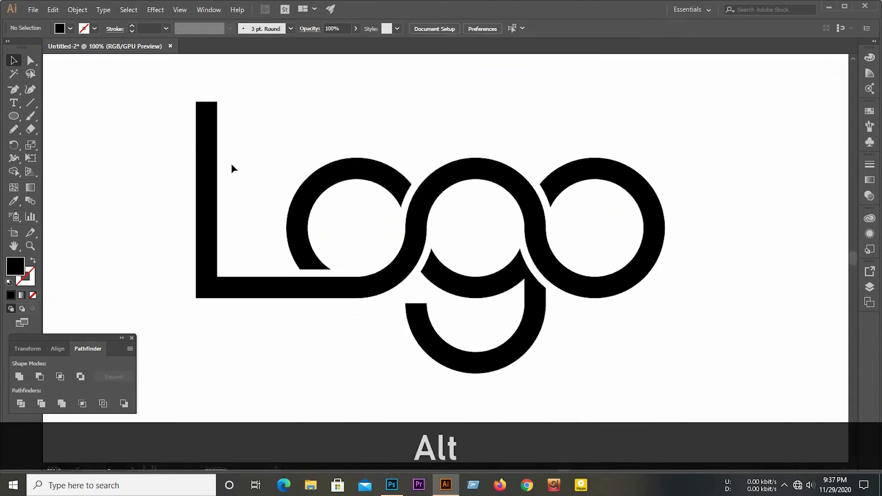
drag(166, 88, 687, 359)
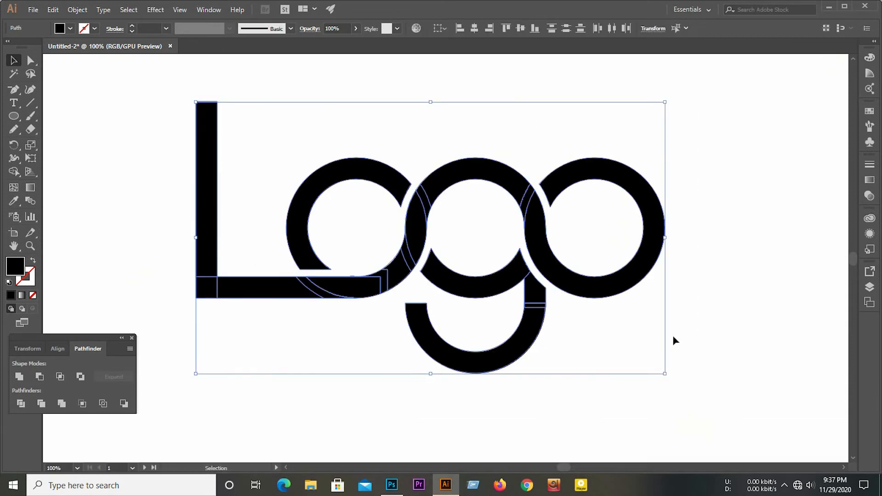
click(18, 376)
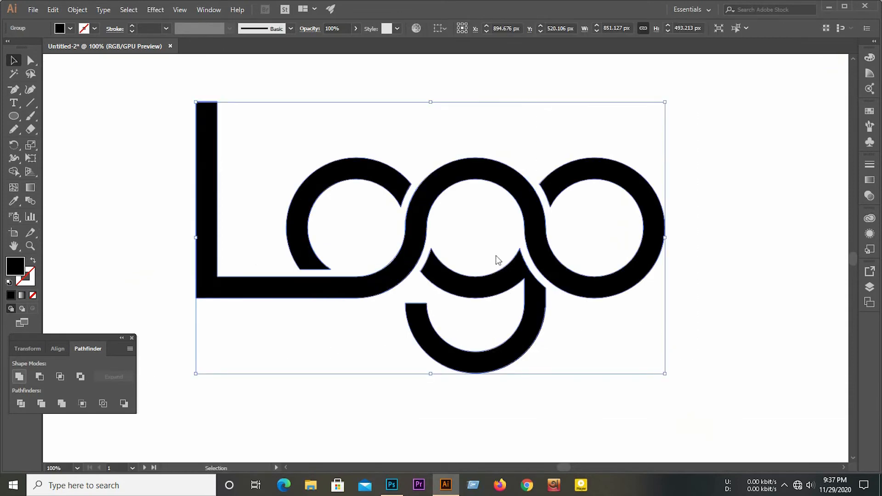
right_click(423, 246)
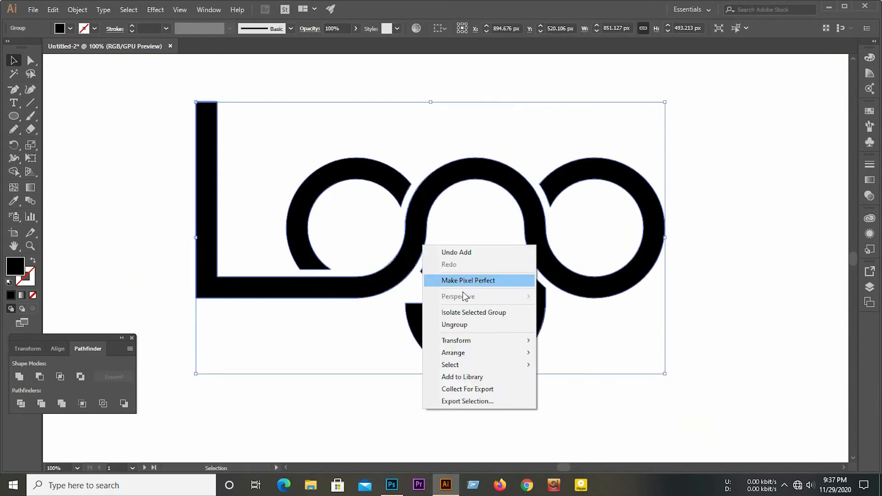
click(468, 324)
click(575, 329)
Step: Fill the continuous stroke from the L to the last circle with the light green sampled from the second artboard's logo
alt+scroll(292, 323, down, 1)
alt+scroll(292, 323, down, 1)
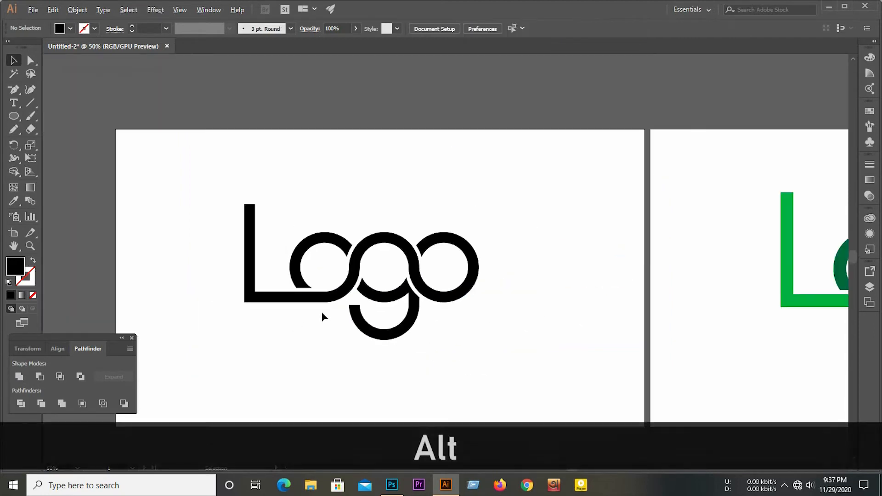
click(398, 245)
click(14, 201)
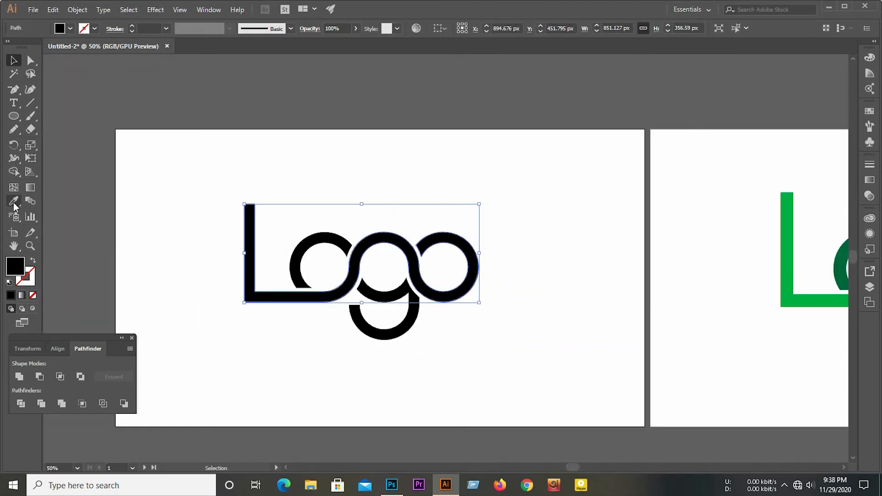
click(796, 230)
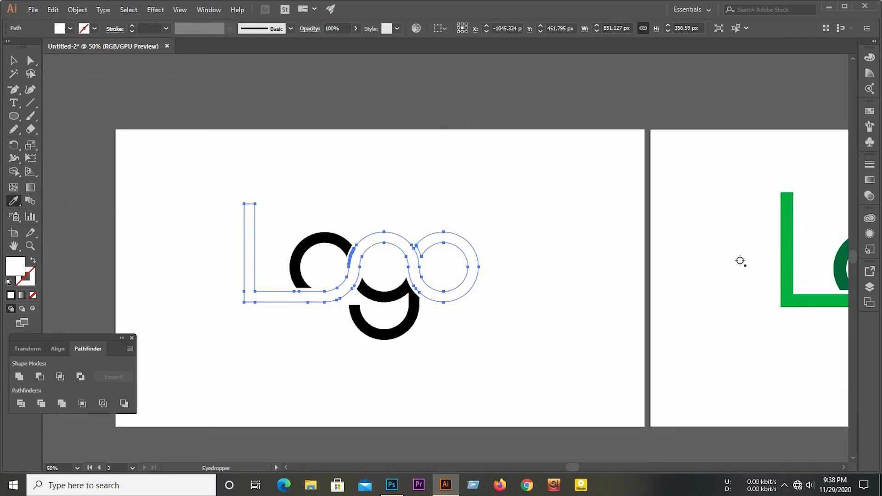
click(786, 248)
click(10, 62)
click(277, 242)
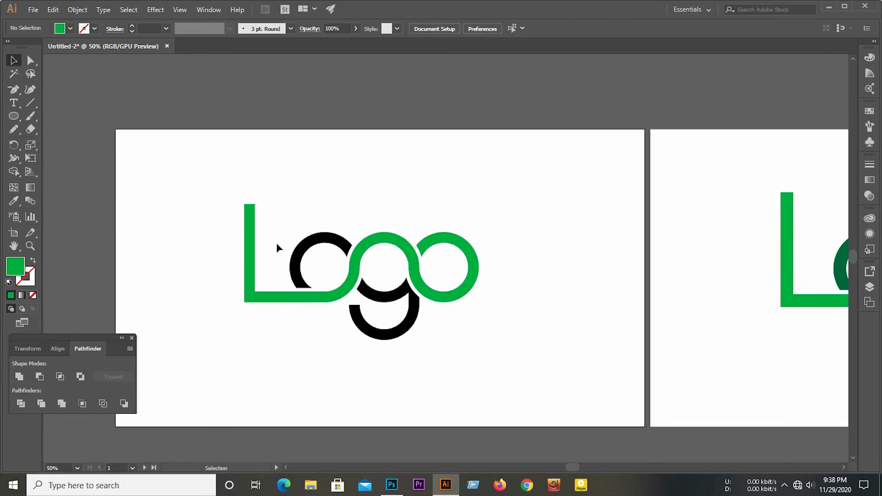
Step: Fill the first circle's arc and the g's lower part with the dark green sampled from the second artboard's logo
click(322, 238)
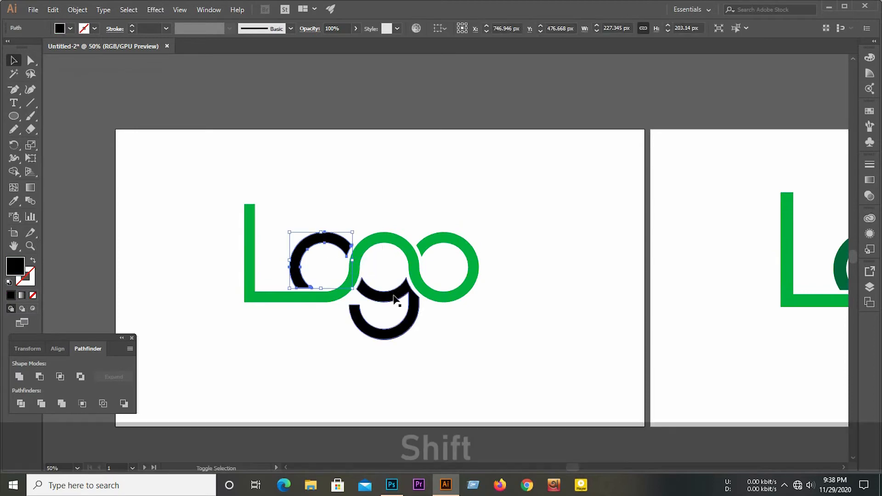
shift+click(397, 301)
click(14, 202)
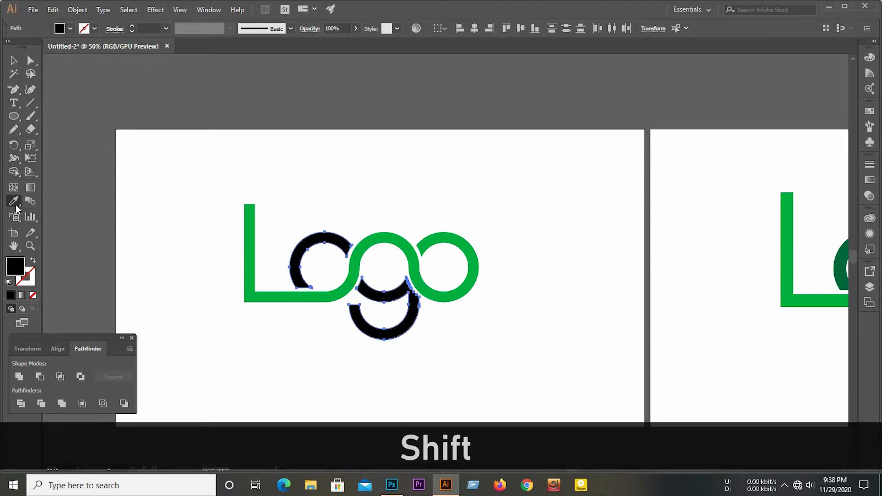
scroll(265, 294, down, 2)
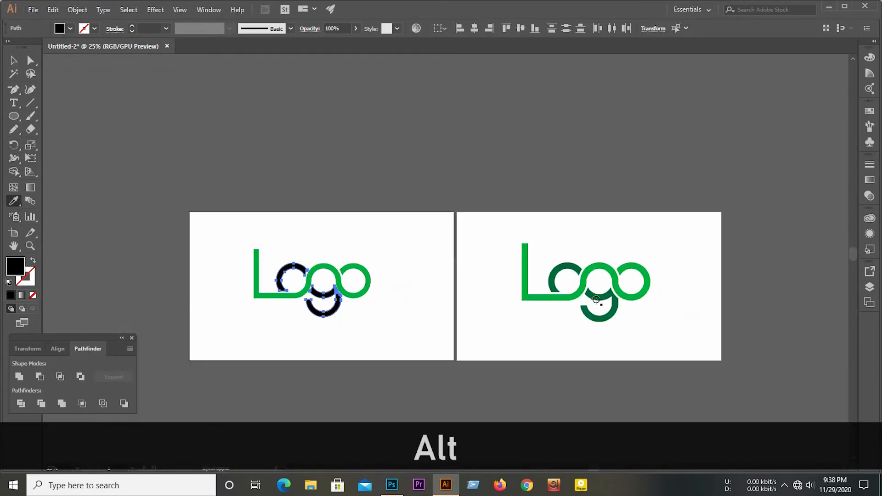
click(574, 269)
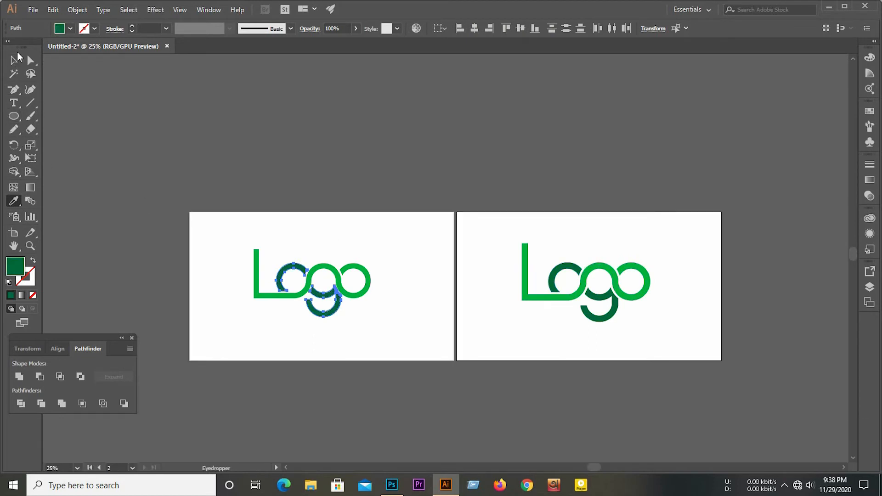
click(14, 60)
Step: Group all the coloured pieces of the wordmark on the first artboard
scroll(277, 291, up, 1)
scroll(277, 292, up, 2)
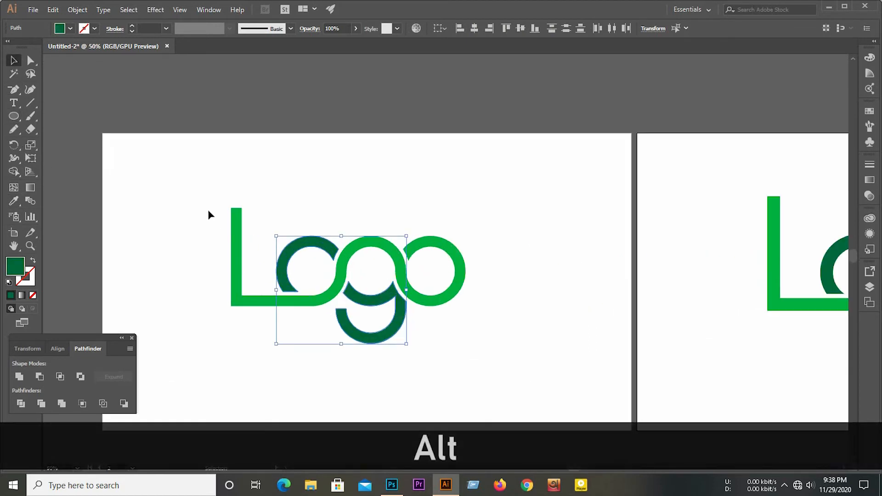
drag(204, 179, 488, 363)
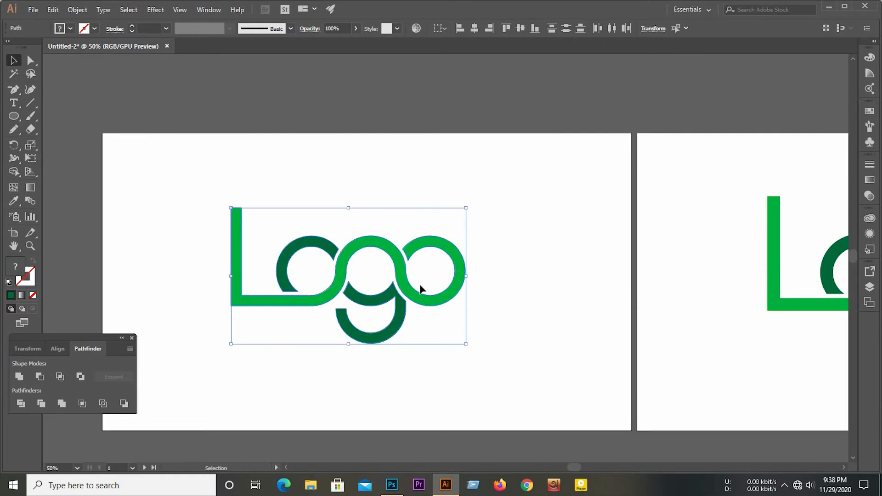
right_click(401, 285)
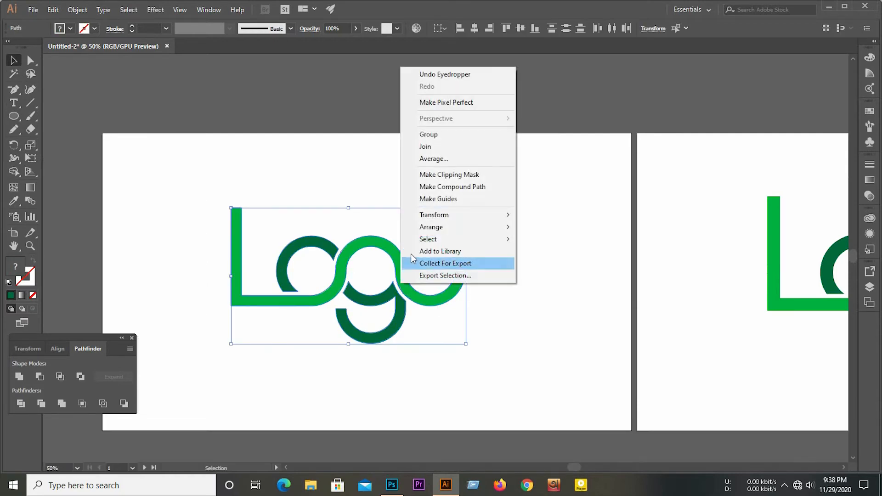
click(426, 143)
click(496, 191)
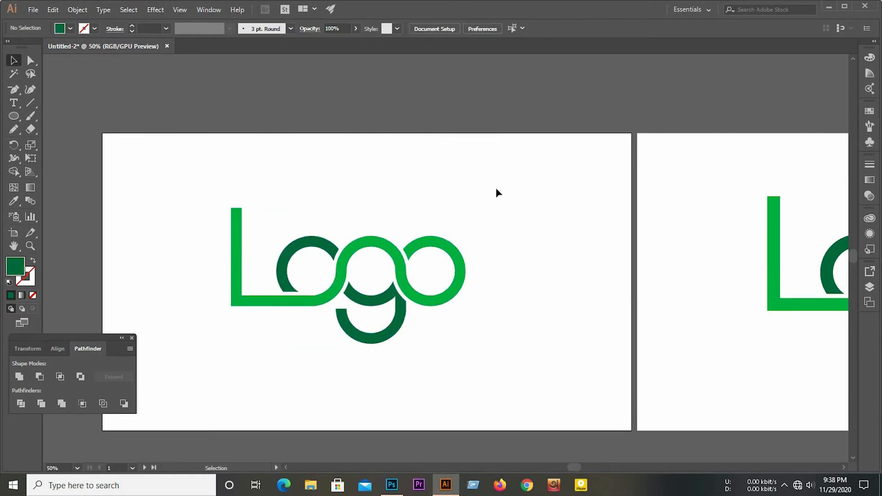
Step: Switch to the NETFLIX mockup document in Photoshop and dismiss the New Library from Document dialog
click(393, 485)
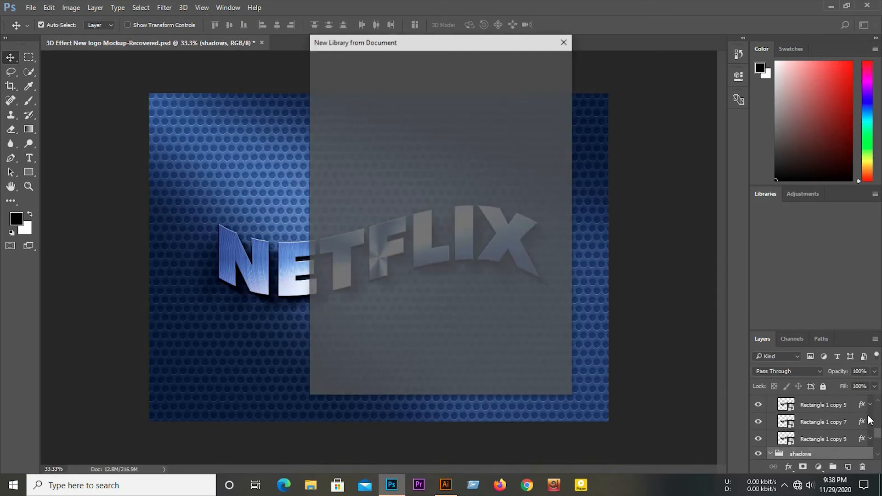
click(565, 41)
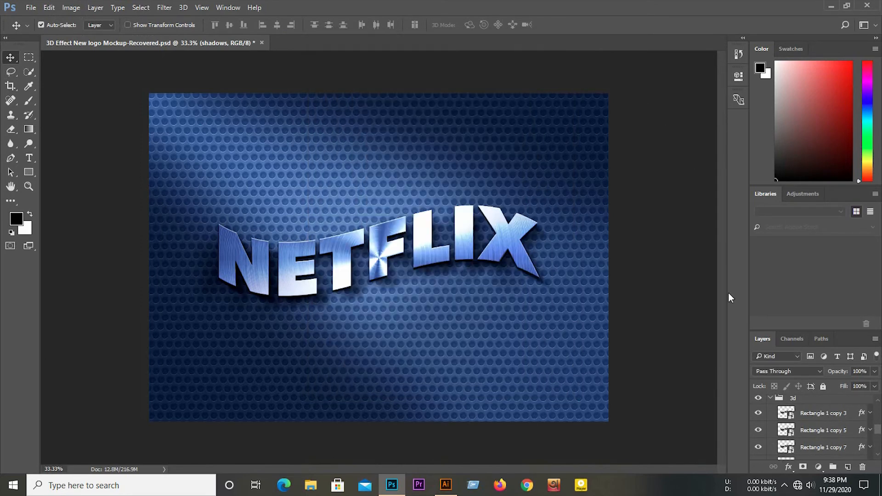
Step: Place the grouped wordmark from Illustrator in the mockup's PLACEHOLDER smart object, scaled to about 176% and centred horizontally on the vertical guide
scroll(880, 424, up, 5)
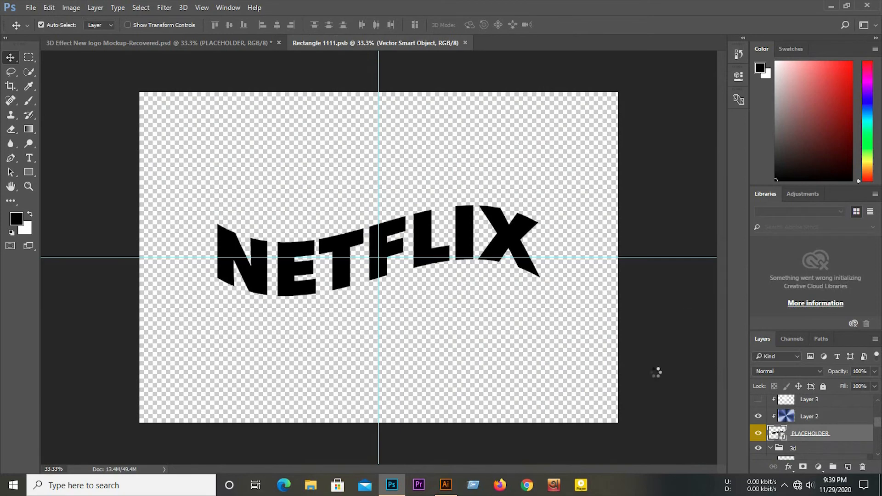
click(446, 484)
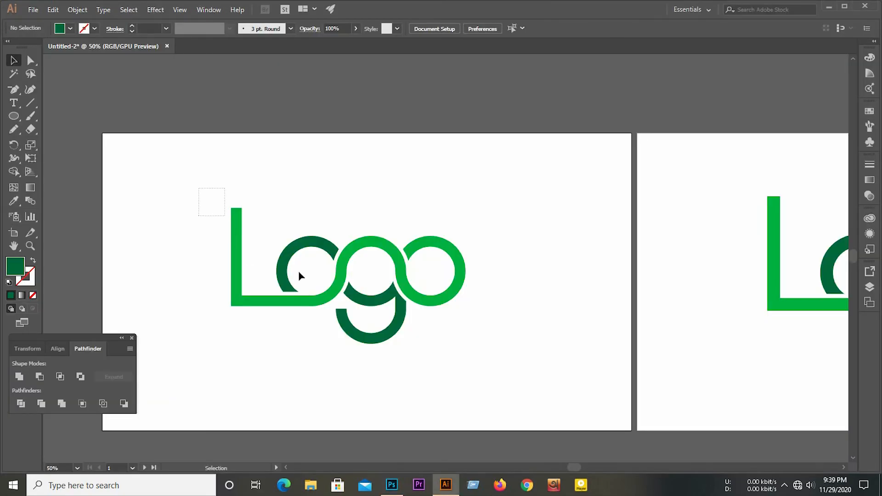
drag(299, 272, 387, 267)
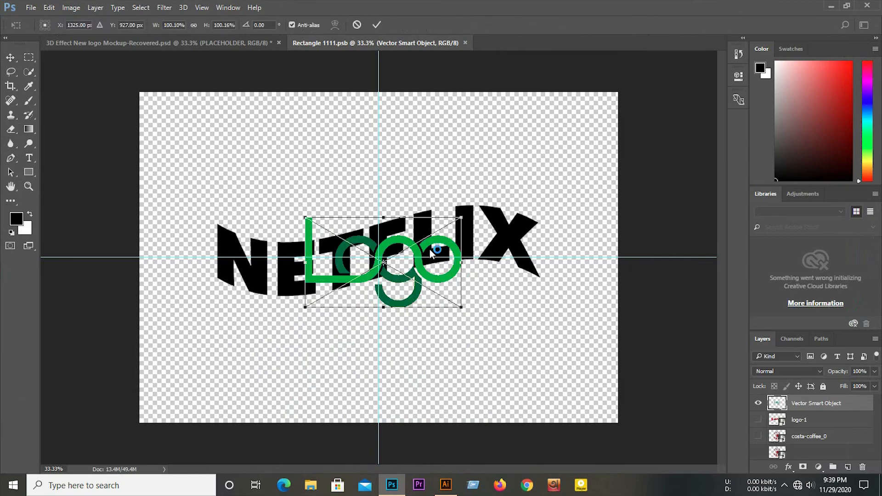
drag(463, 310, 522, 345)
drag(435, 284, 430, 272)
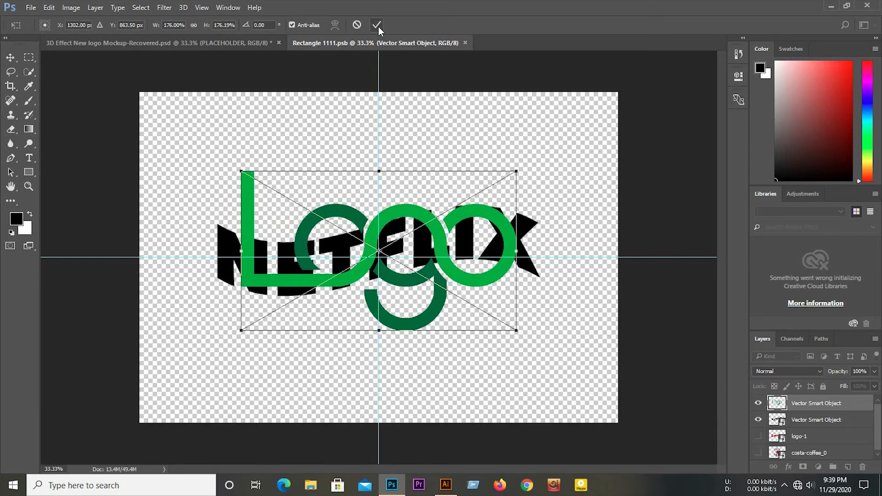
click(377, 25)
Step: Hide the old NETFLIX layer, save the smart object and switch back to the blue metal mockup document
click(758, 420)
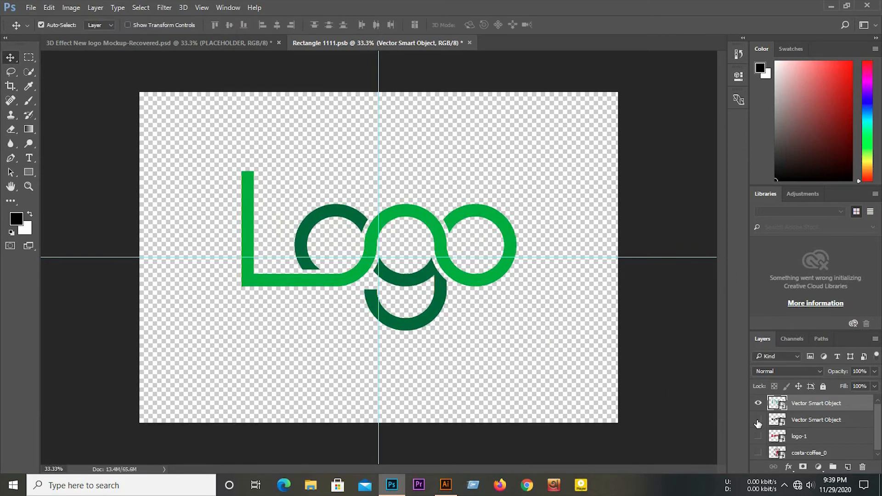
key(shift)
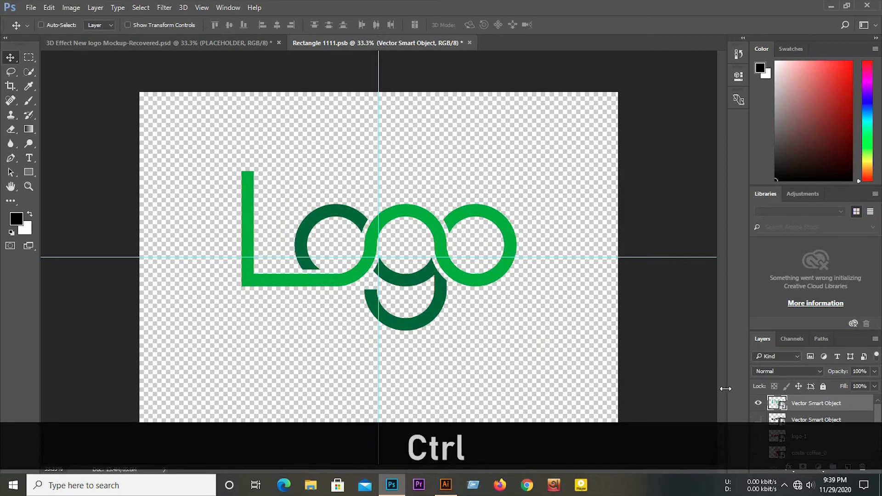
key(ctrl+s)
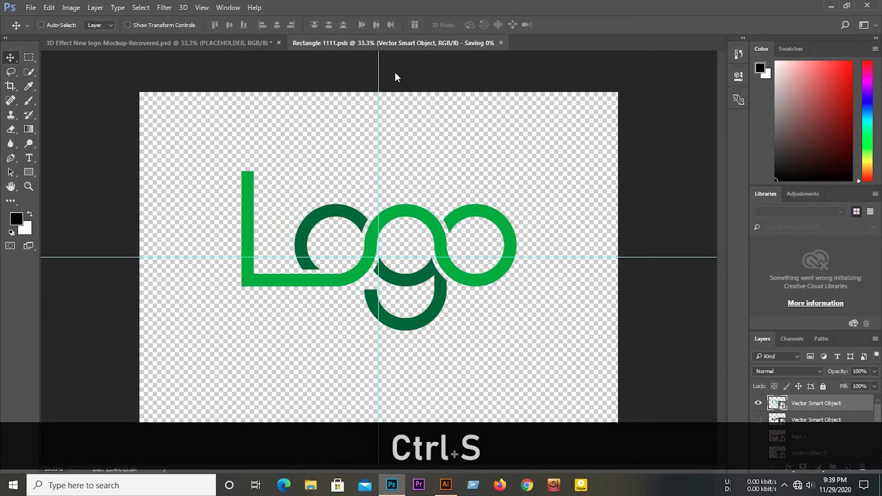
click(249, 43)
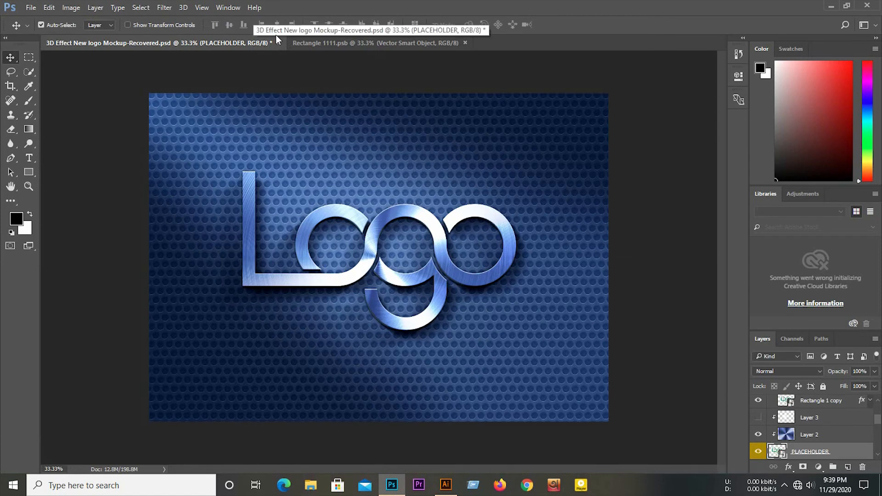
Step: Close the 3D Effect mockup without saving and close its Rectangle 1111.psb smart object
click(278, 43)
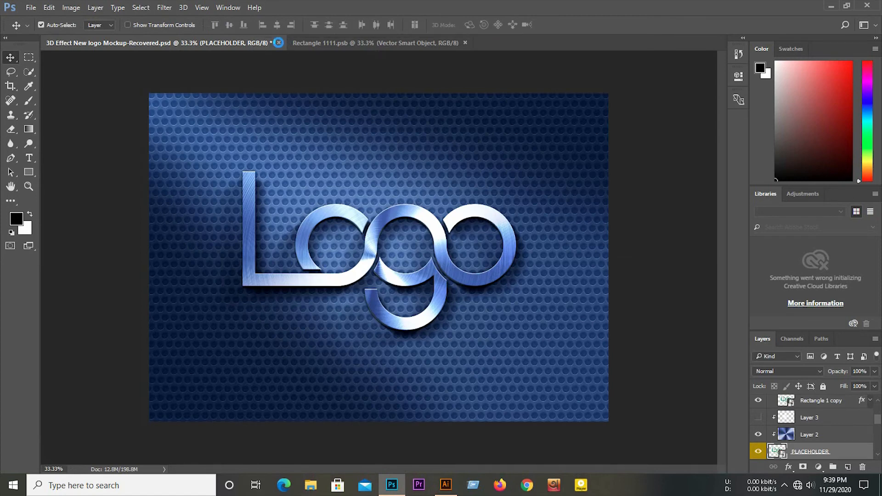
click(454, 187)
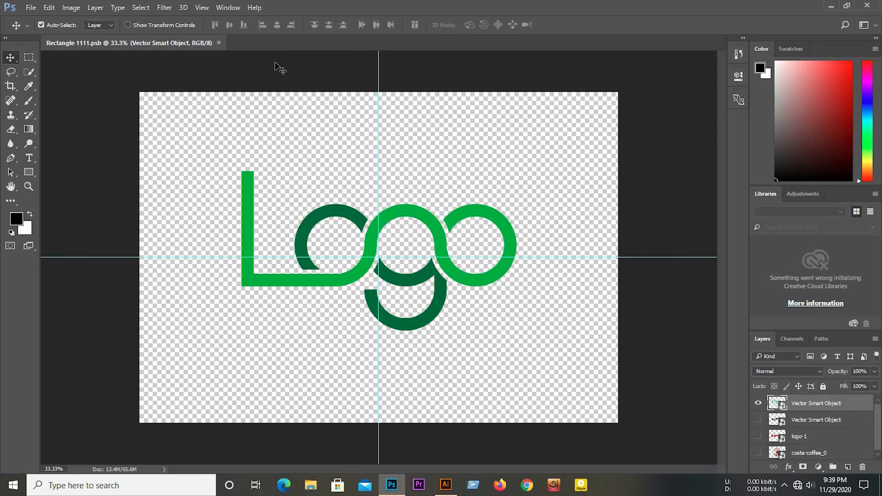
click(219, 43)
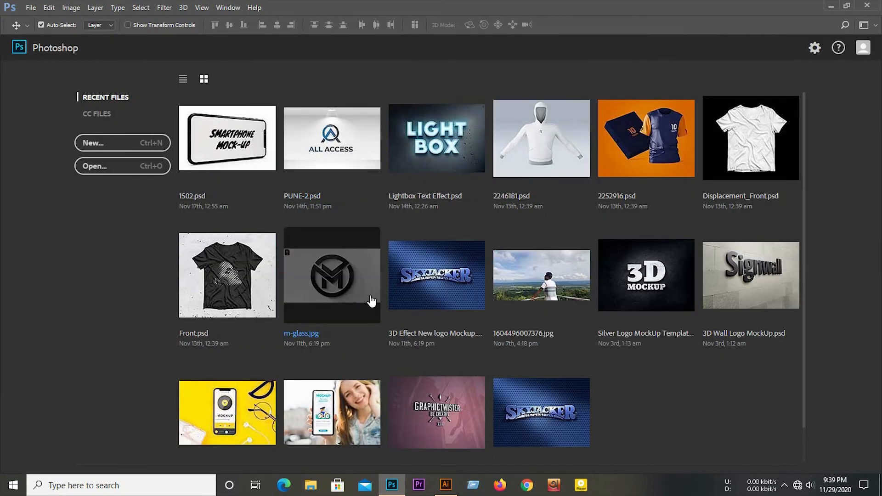
Step: Open 3D Logo Mockup.psd from the recent files and dismiss the New Library from Document dialog
click(348, 283)
click(529, 282)
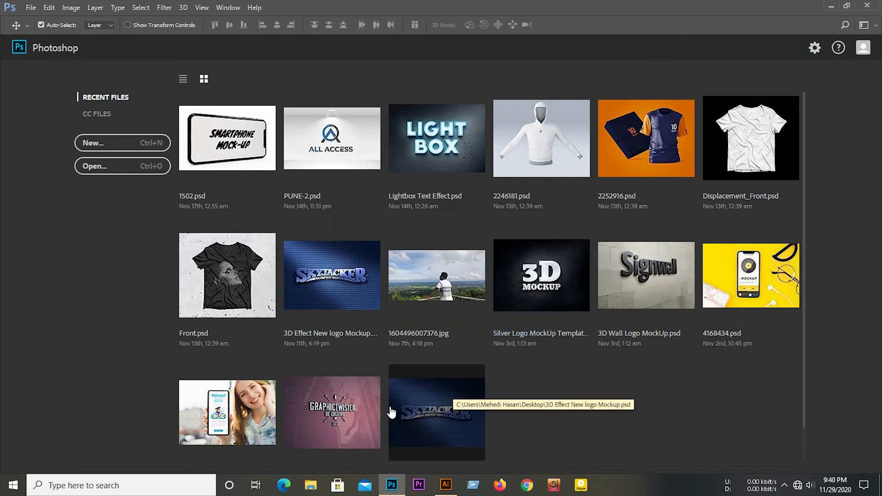
click(361, 417)
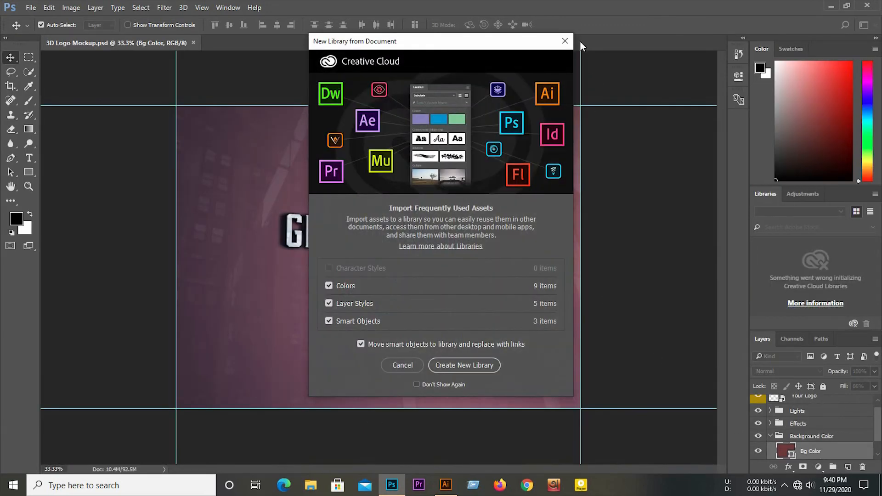
click(565, 41)
Step: Place the wordmark from Illustrator in the Your Logo smart object, scaled to about 206% and centred on the canvas
scroll(807, 452, up, 1)
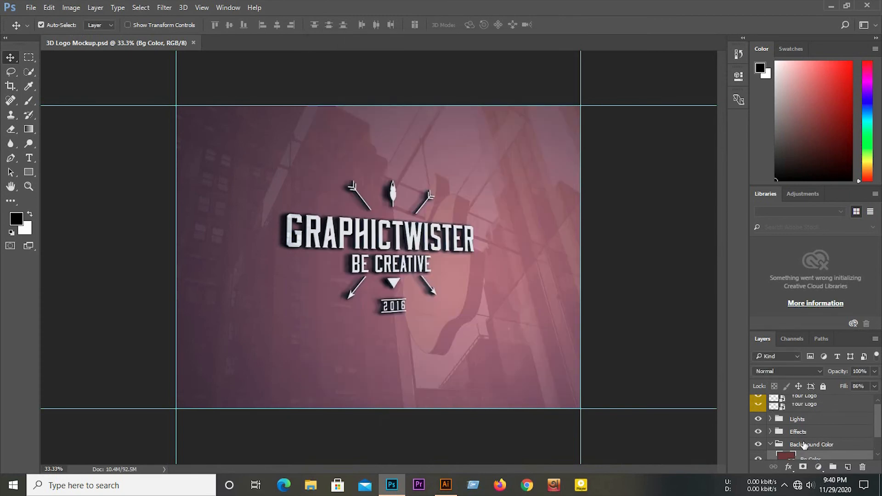
double_click(784, 406)
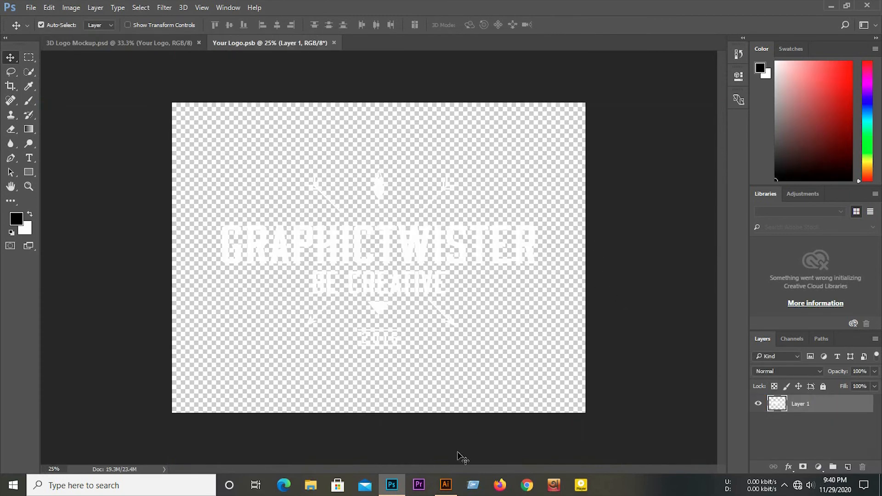
click(445, 484)
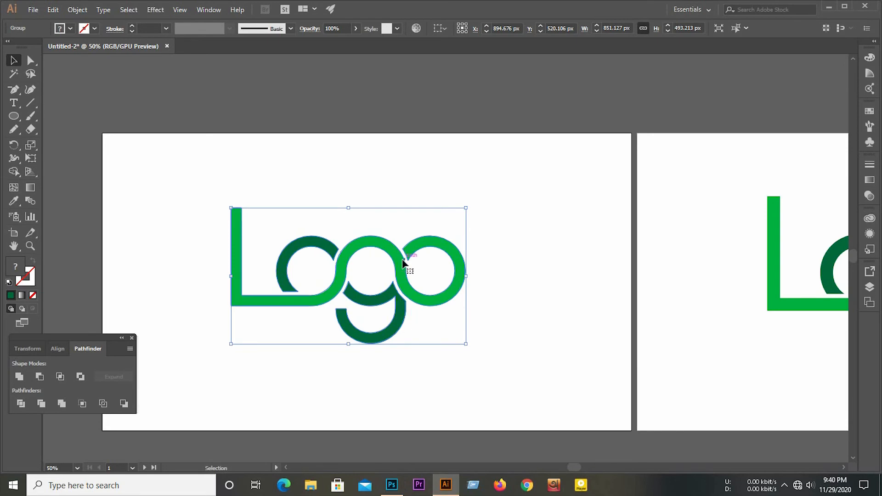
drag(403, 276, 515, 341)
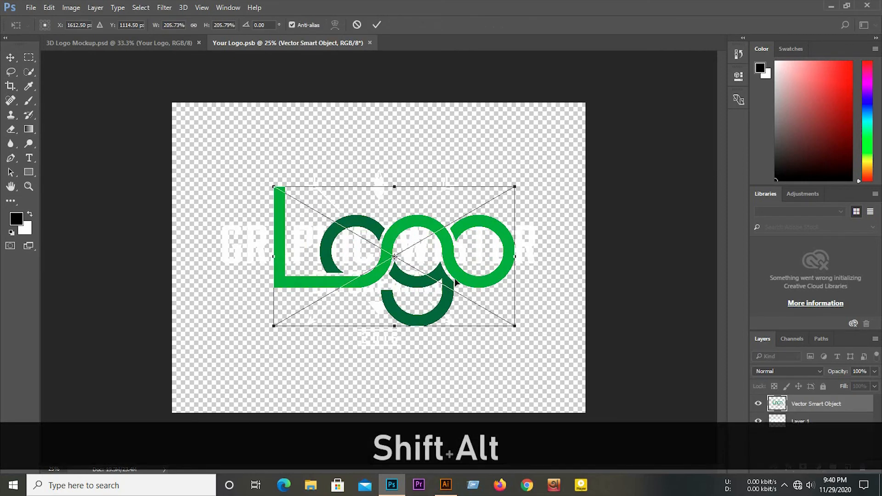
drag(450, 275, 435, 275)
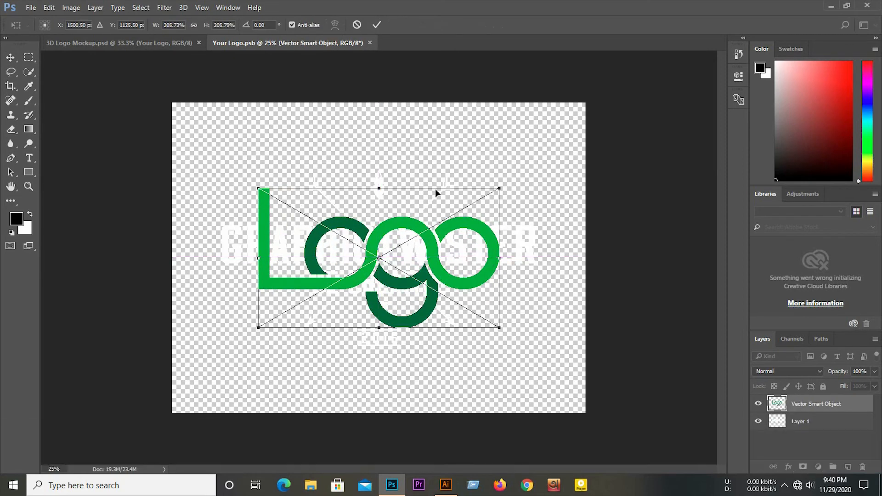
click(378, 26)
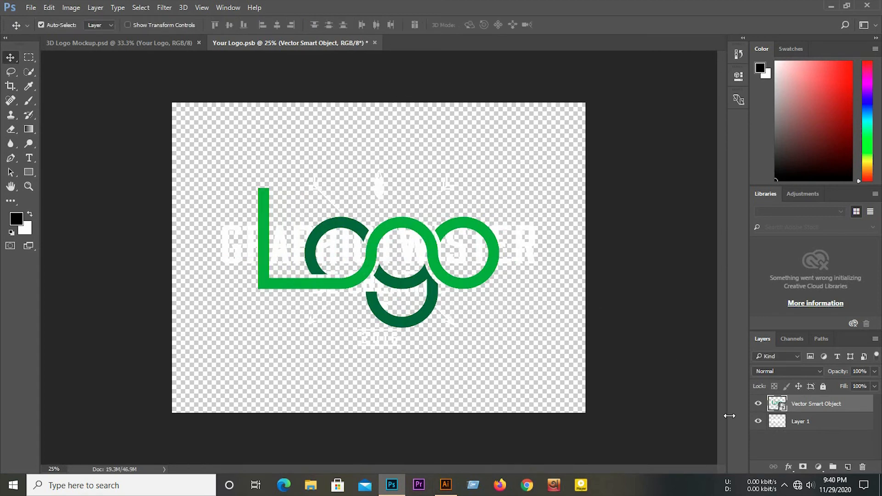
Step: Hide the original GRAPHICTWISTER artwork on Layer 1, save the smart object and return to the 3D Logo Mockup document
click(757, 421)
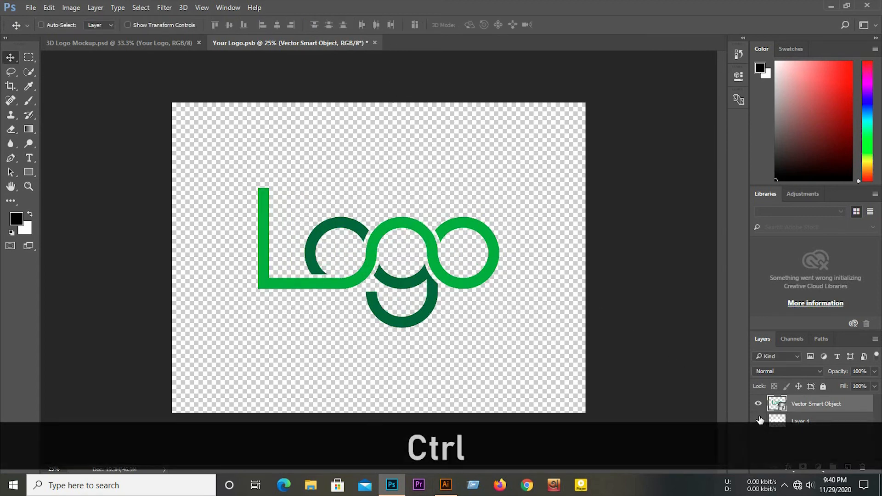
key(ctrl+s)
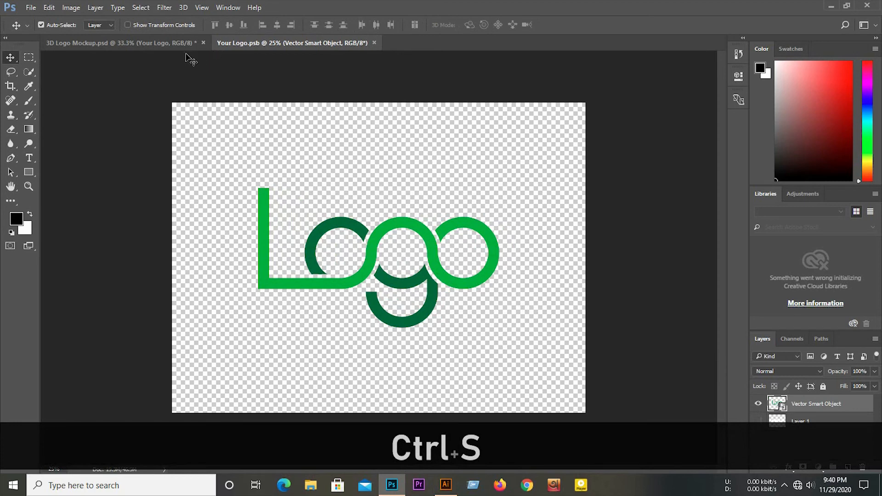
click(160, 43)
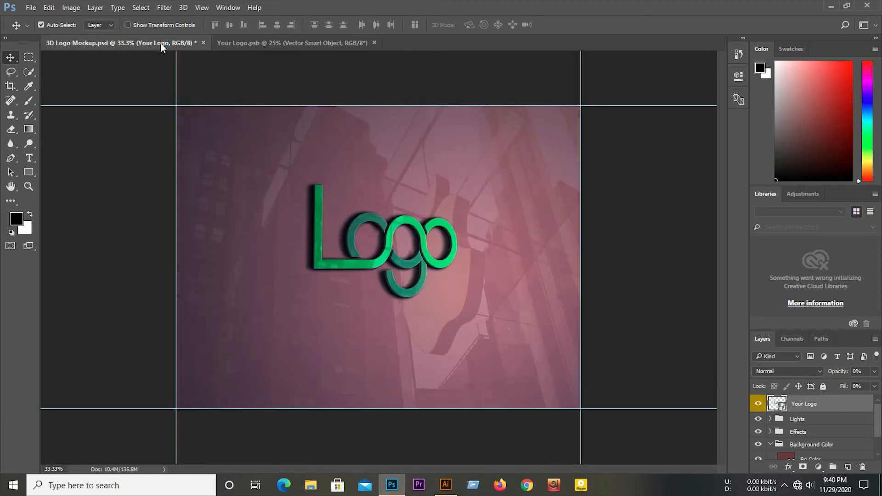
Step: Close 3D Logo Mockup.psd without saving and close its Your Logo.psb smart object
click(203, 42)
click(451, 189)
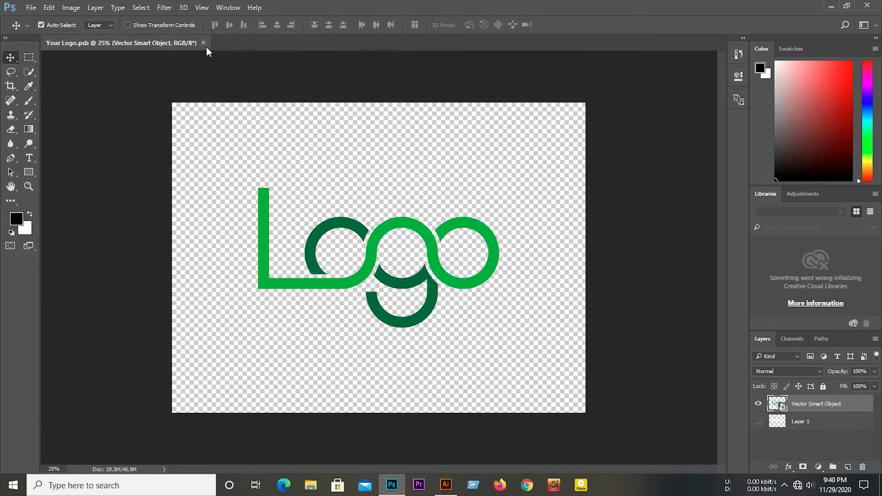
click(204, 43)
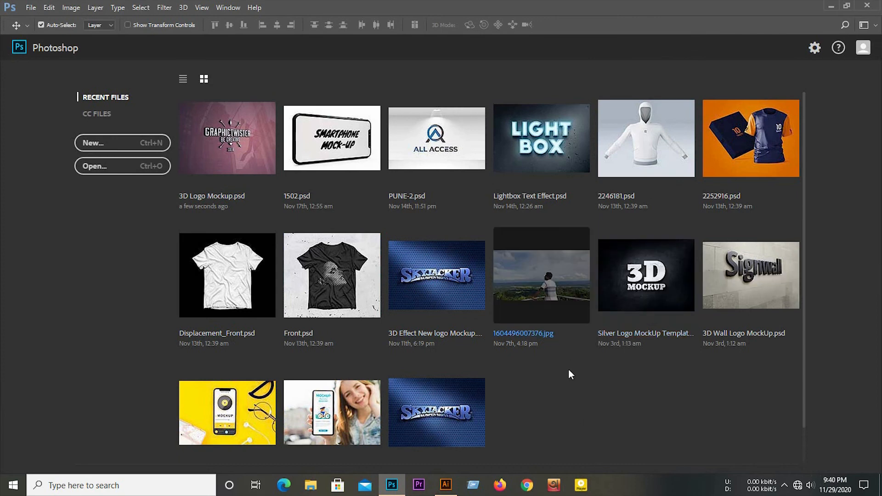
Step: Open PUNE-2.psd from the recent files and dismiss the New Library from Document dialog
click(457, 157)
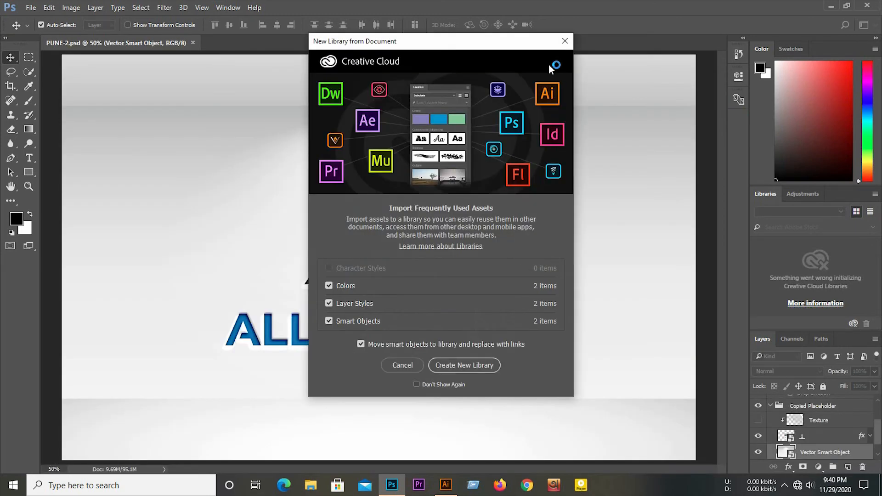
click(565, 41)
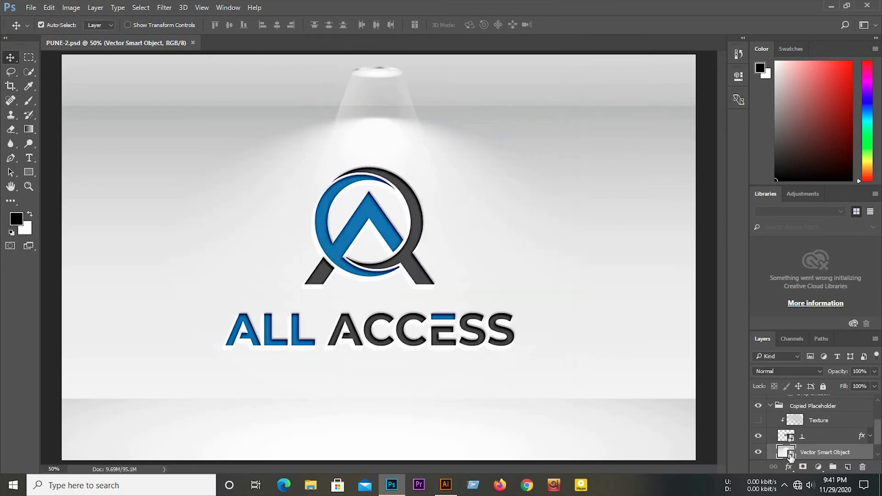
key(alt+Tab)
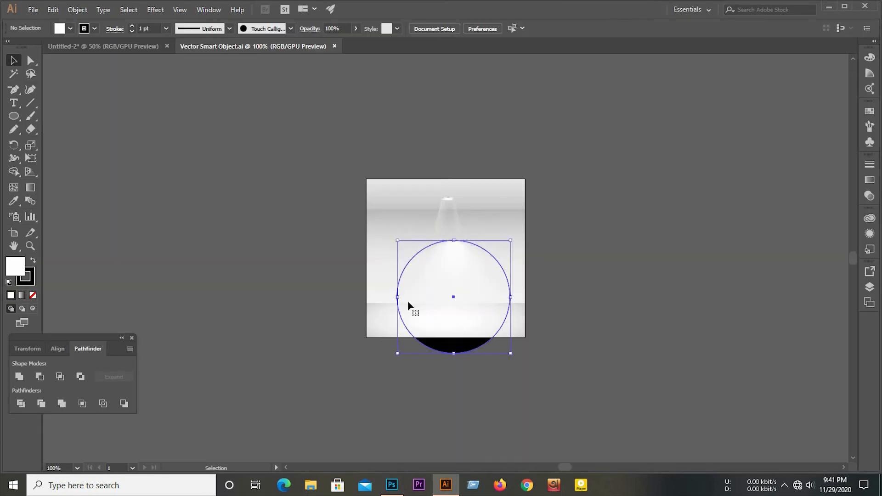
key(ctrl+z)
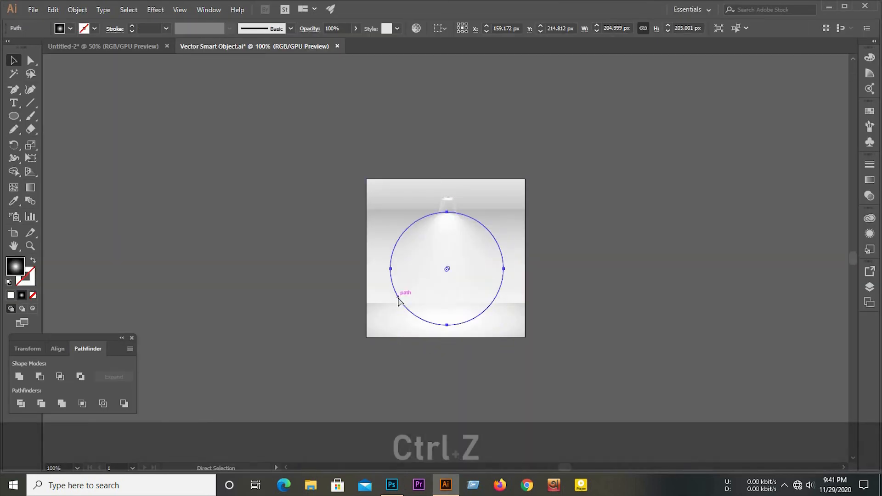
click(136, 49)
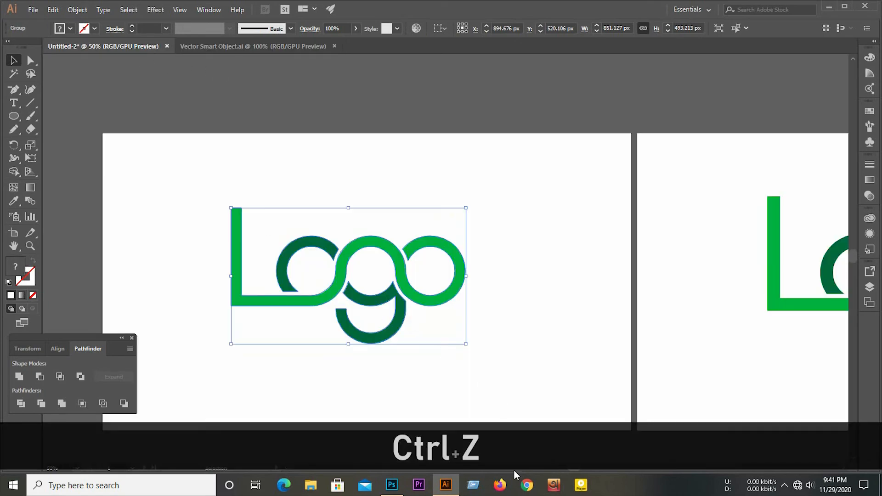
click(392, 486)
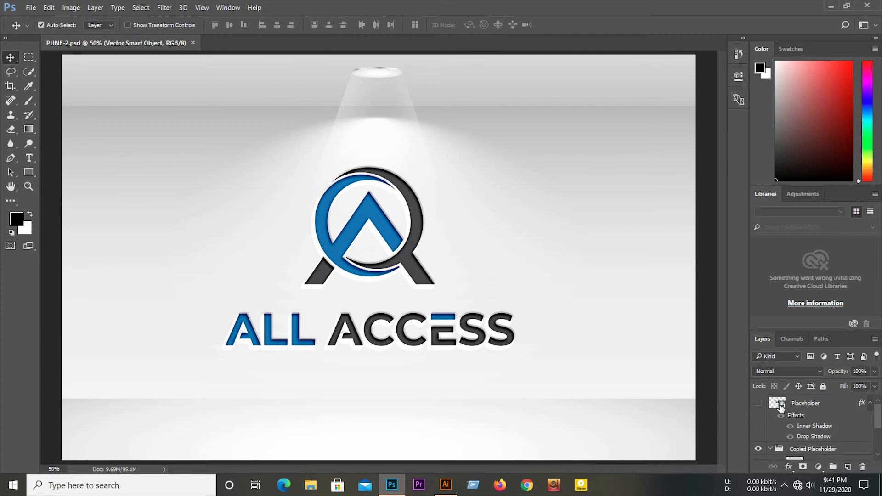
Step: Place the wordmark from Illustrator in the Placeholder smart object over the ALL ACCESS logo, scaled to about 161% and centred vertically
double_click(779, 404)
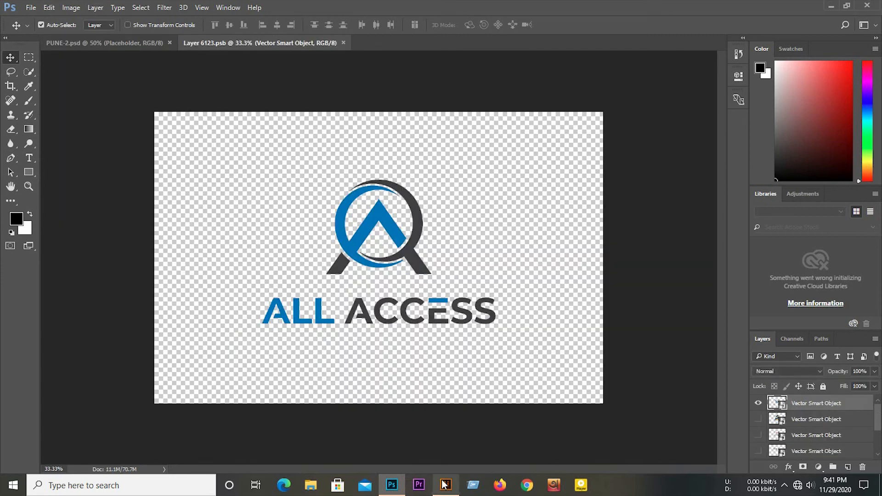
click(444, 485)
drag(418, 309, 404, 282)
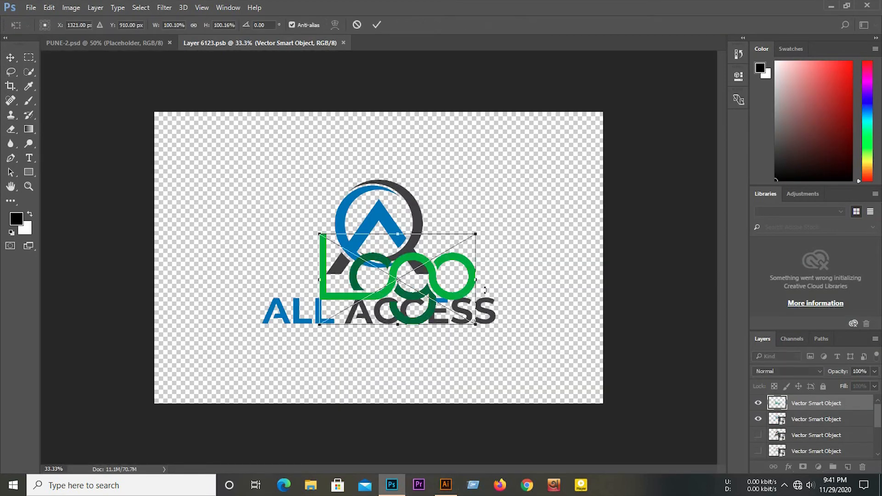
drag(475, 328, 524, 352)
mouse_move(450, 277)
mouse_down()
mouse_move(440, 263)
mouse_move(448, 271)
mouse_up()
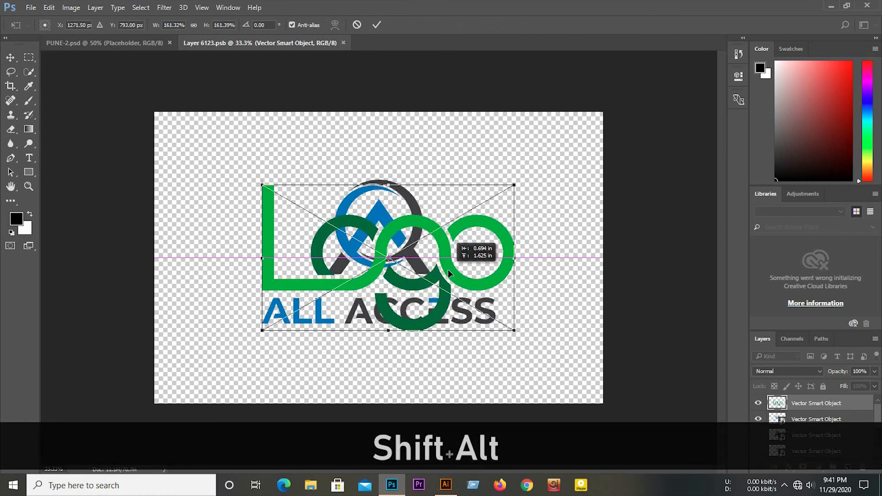
click(376, 24)
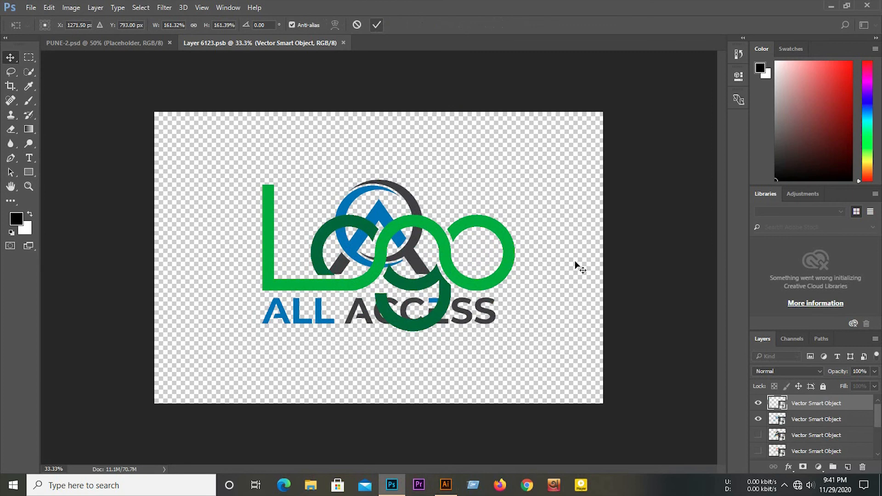
Step: Hide the old ALL ACCESS logo layer and save the Layer 6123.psb smart object
click(757, 419)
key(ctrl+s)
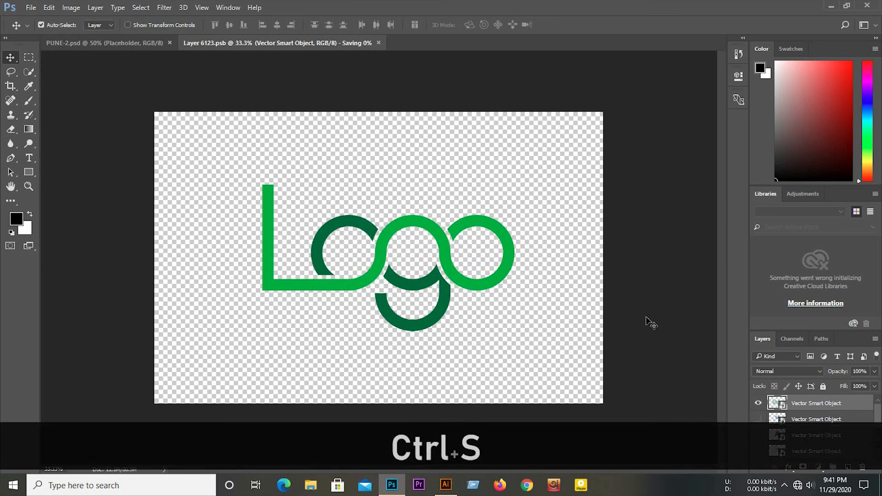
Step: Check the updated PUNE-2.psd mockup, close it without saving, and close its Layer 6123.psb smart object
click(134, 46)
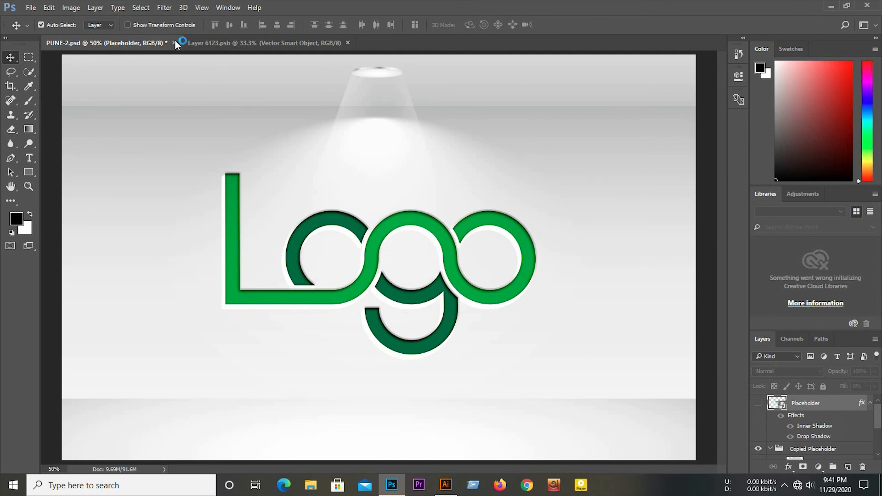
key(ctrl+w)
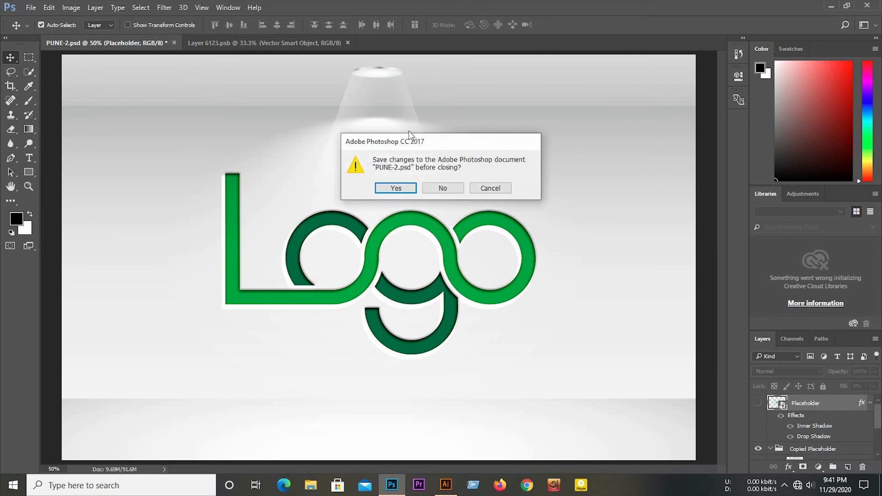
click(445, 190)
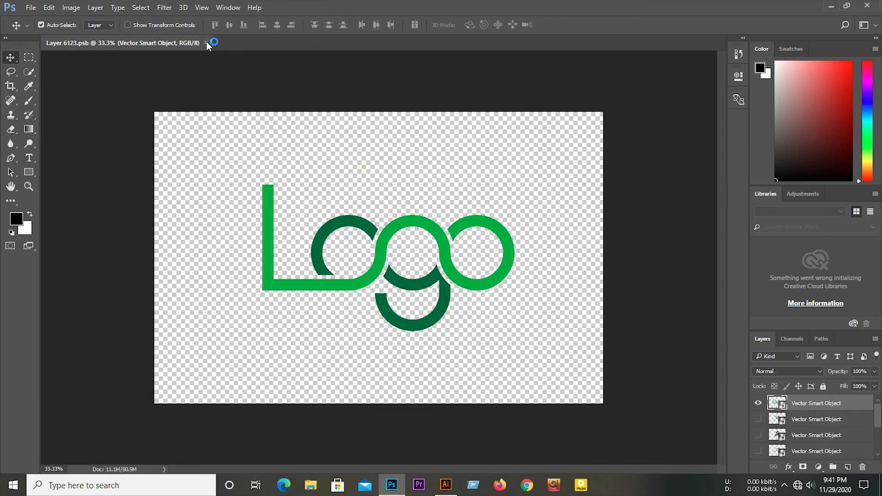
click(206, 42)
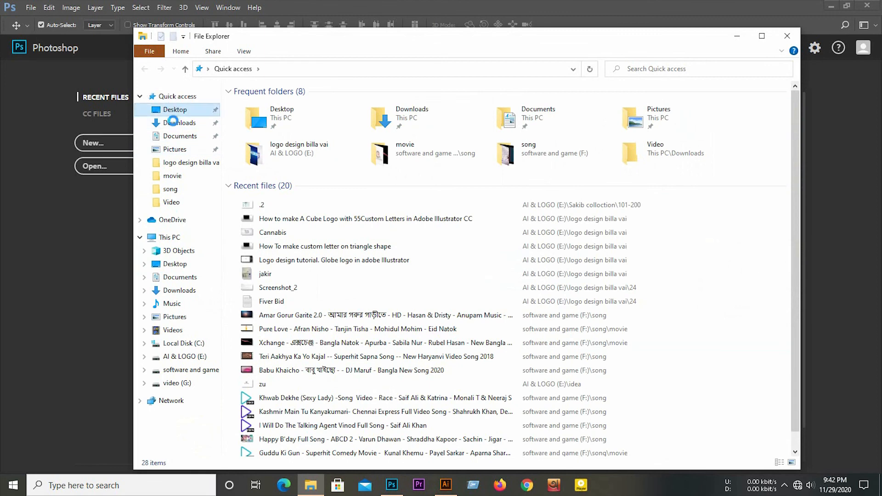
Step: Browse to the mockups folder on the AI & LOGO (E:) drive in File Explorer
click(167, 238)
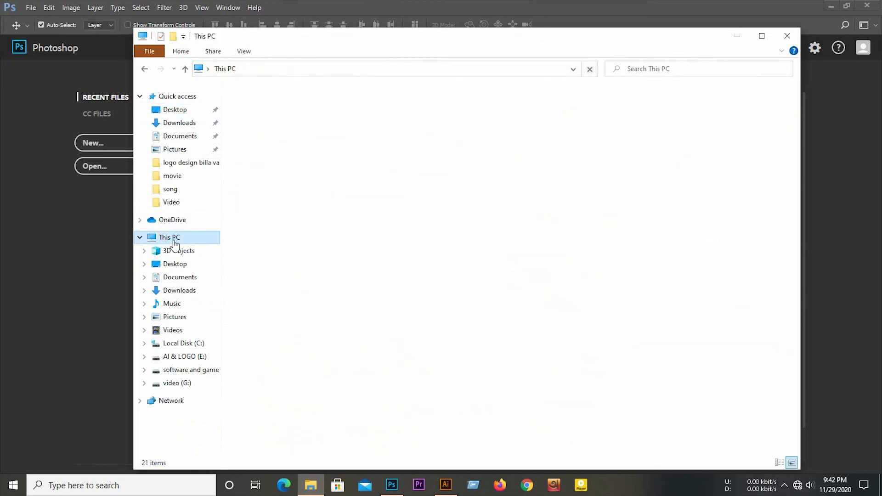
double_click(581, 204)
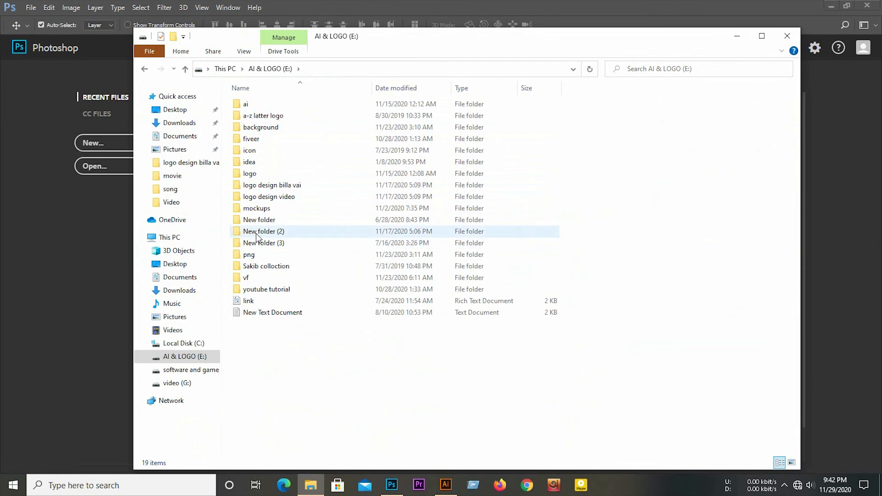
click(257, 212)
click(257, 211)
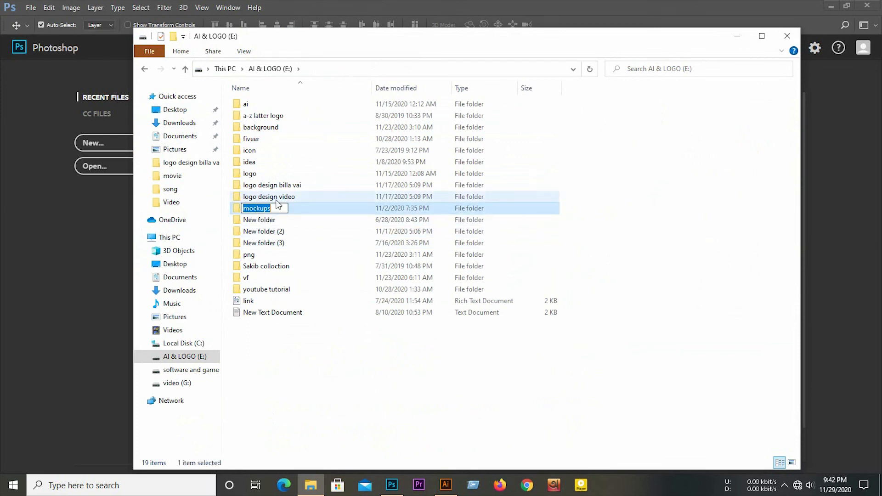
double_click(305, 210)
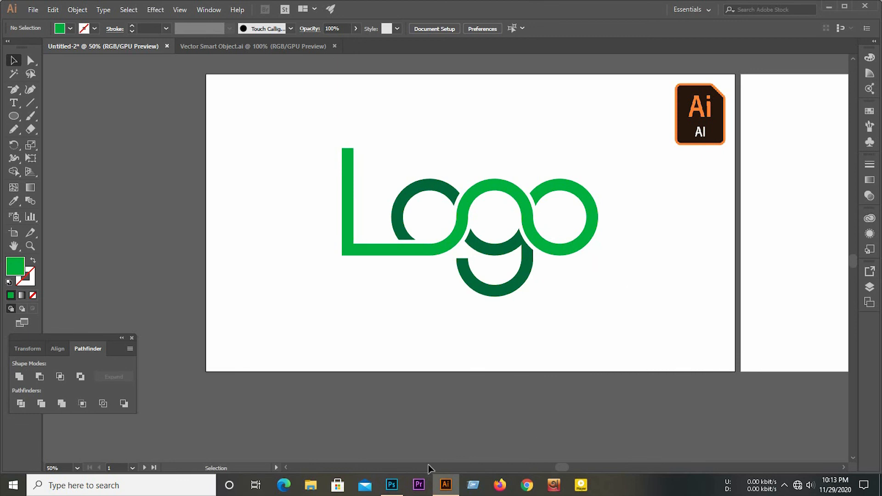
Step: Open paper.psd from Photoshop's recent files, dismissing the New Library from Document dialog, and hide its uppermost Vector Smart Object layer
click(391, 484)
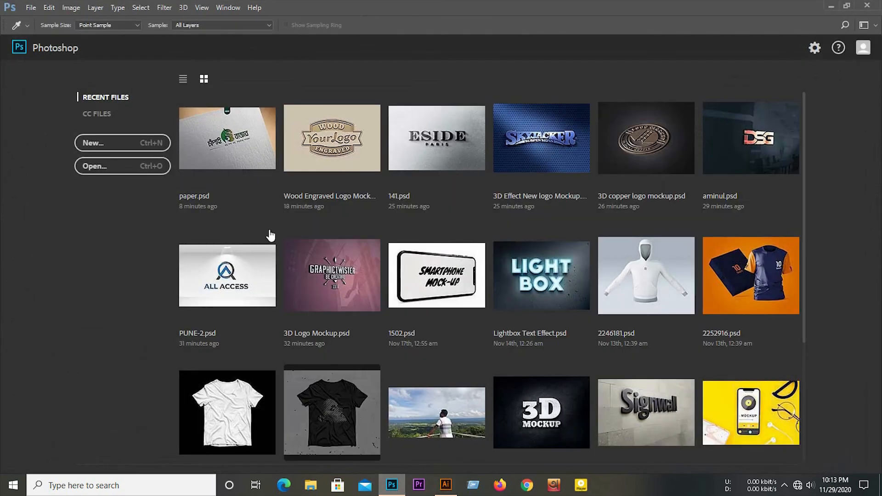
click(237, 166)
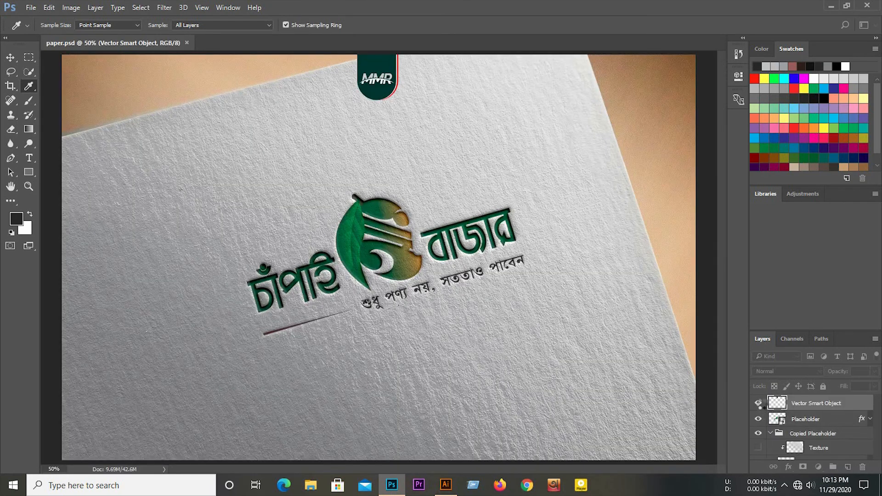
click(473, 325)
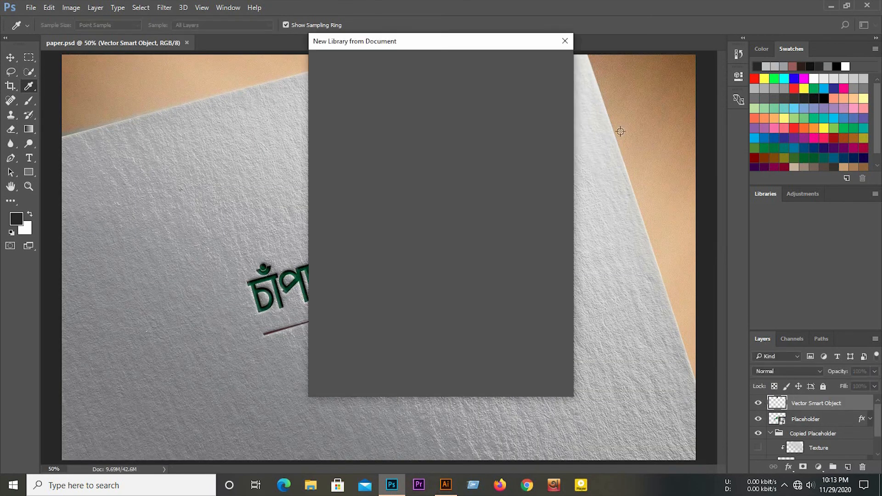
click(562, 44)
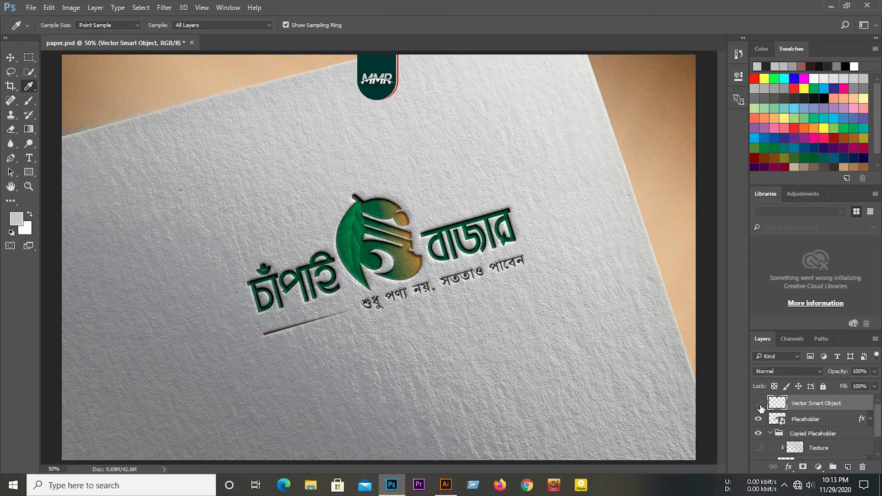
click(759, 404)
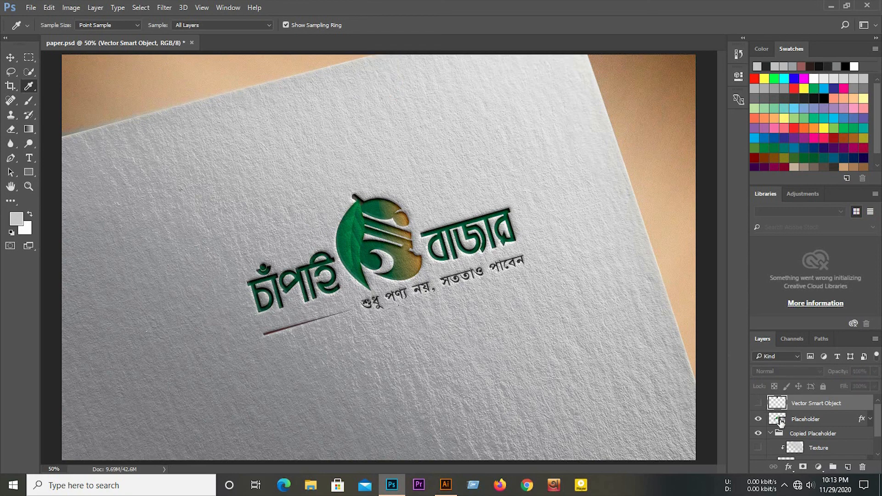
Step: Replace the am1 logo in paper.psd's Placeholder smart object with the Illustrator wordmark scaled to about 133%, hiding am1 and saving the smart object
double_click(778, 419)
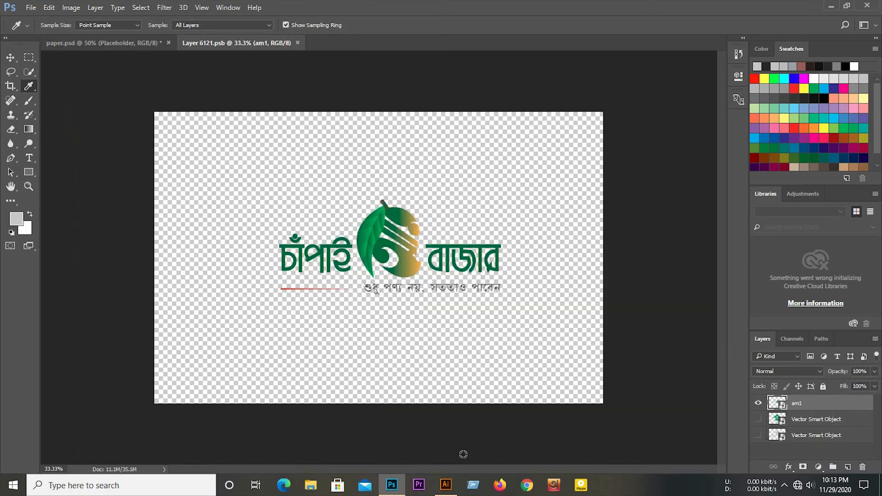
click(446, 485)
drag(462, 236, 393, 272)
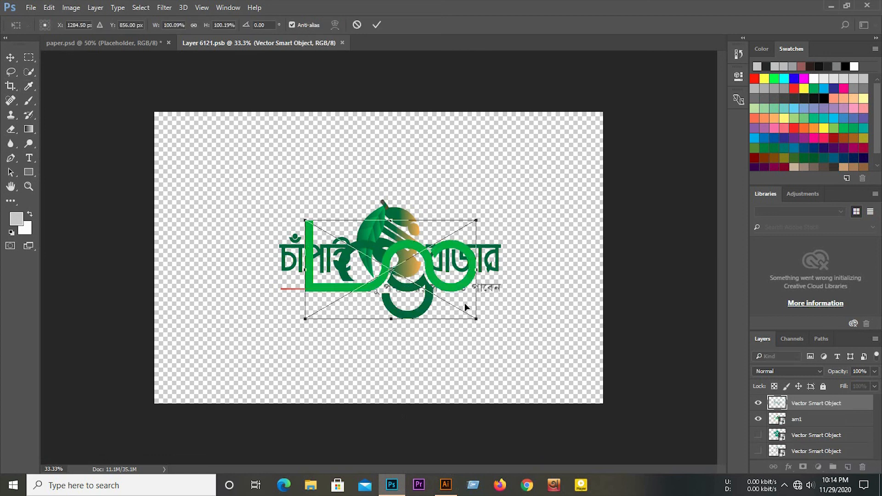
drag(490, 335, 519, 352)
click(376, 25)
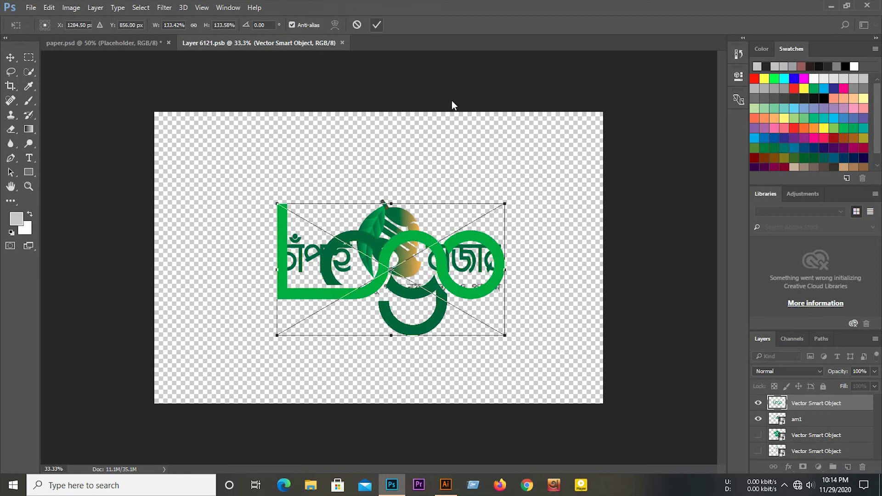
click(758, 420)
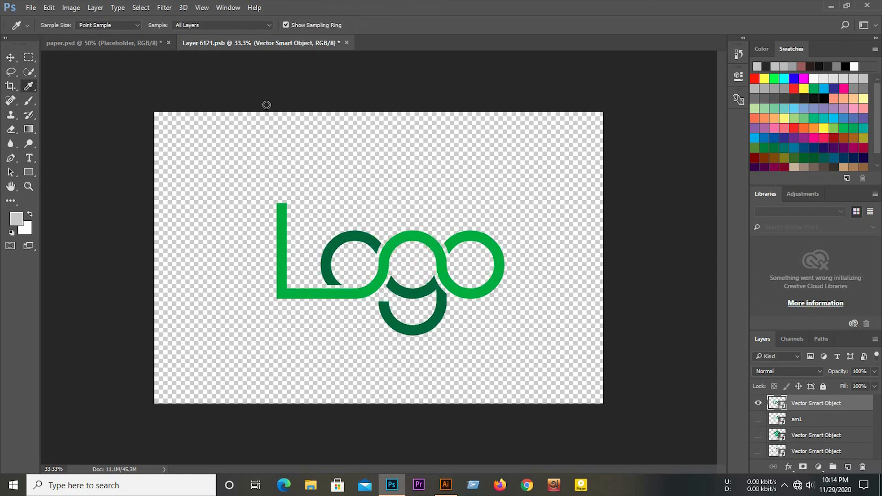
click(151, 43)
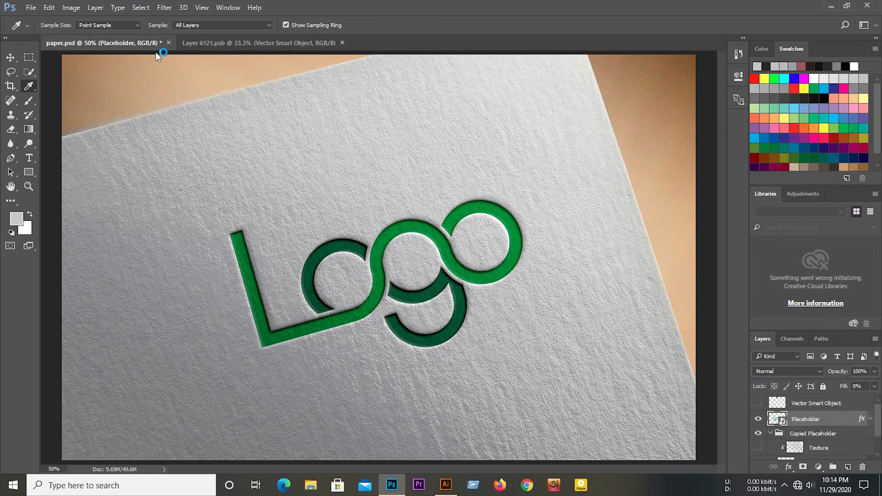